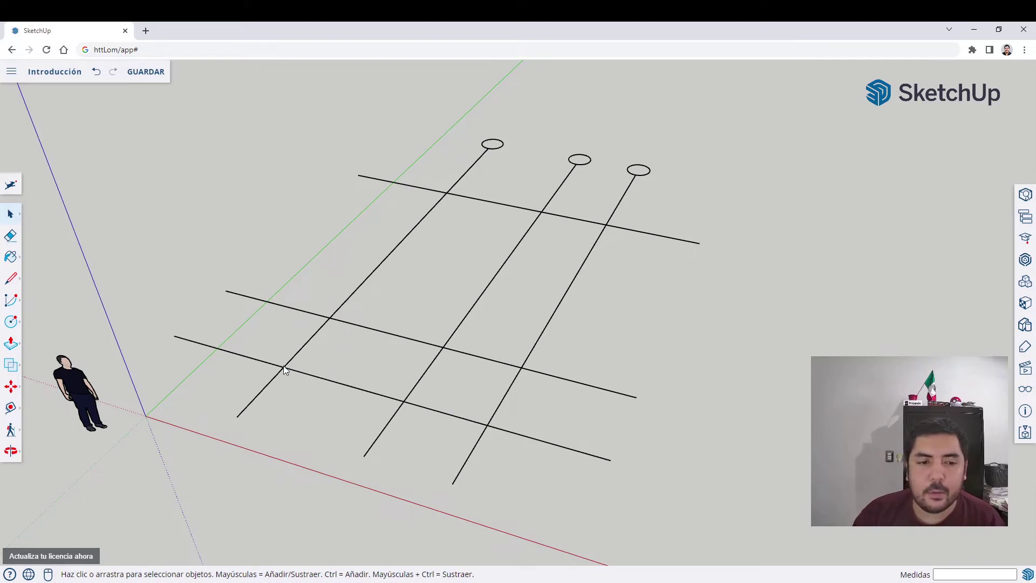
Step: Draw a rectangle between opposite outermost intersections of the axis grid and select its face
{"action": "key", "text": "r"}
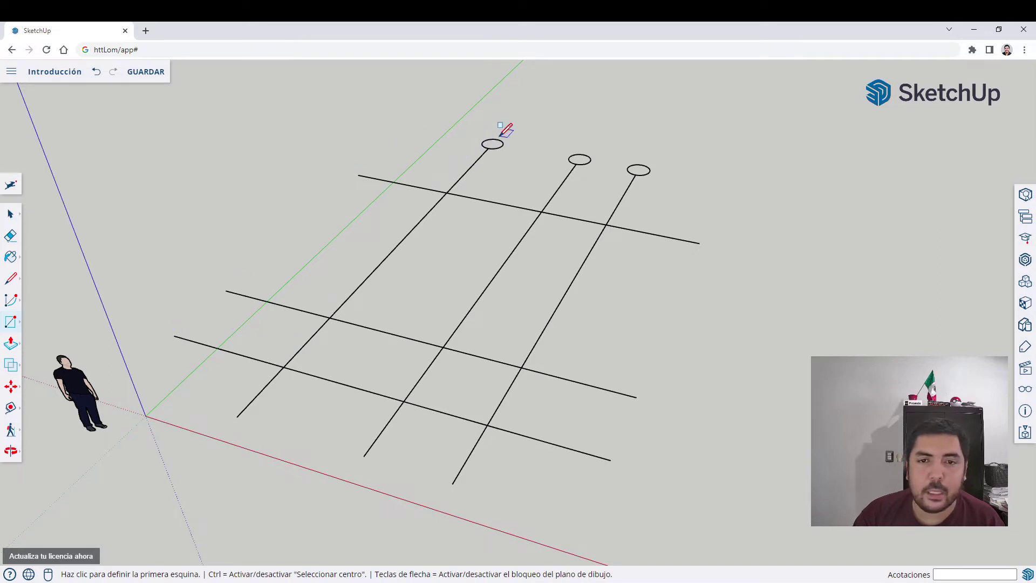
{"action": "left_click", "coordinate": [283, 367]}
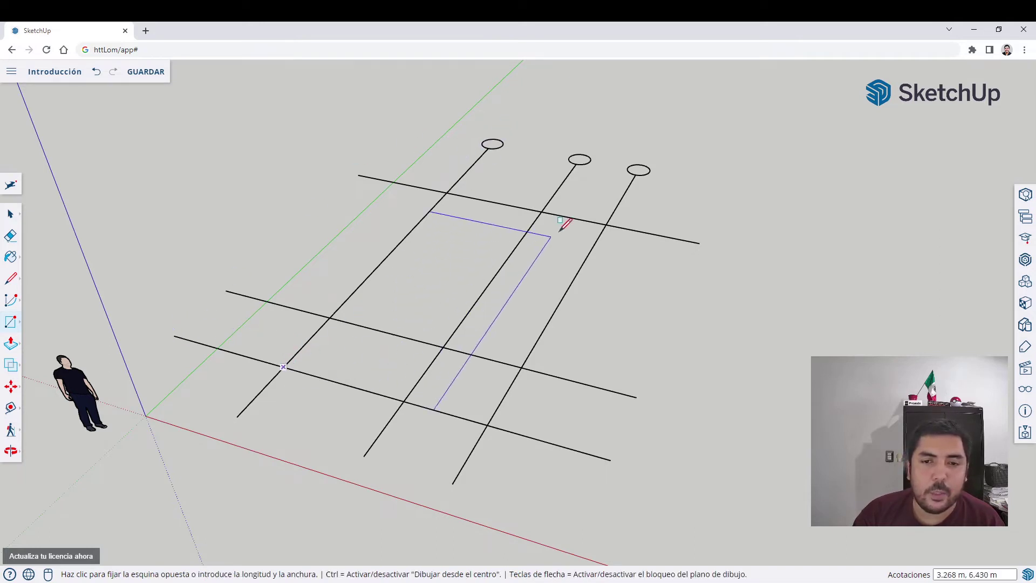
{"action": "left_click", "coordinate": [606, 224]}
{"action": "key", "text": "space"}
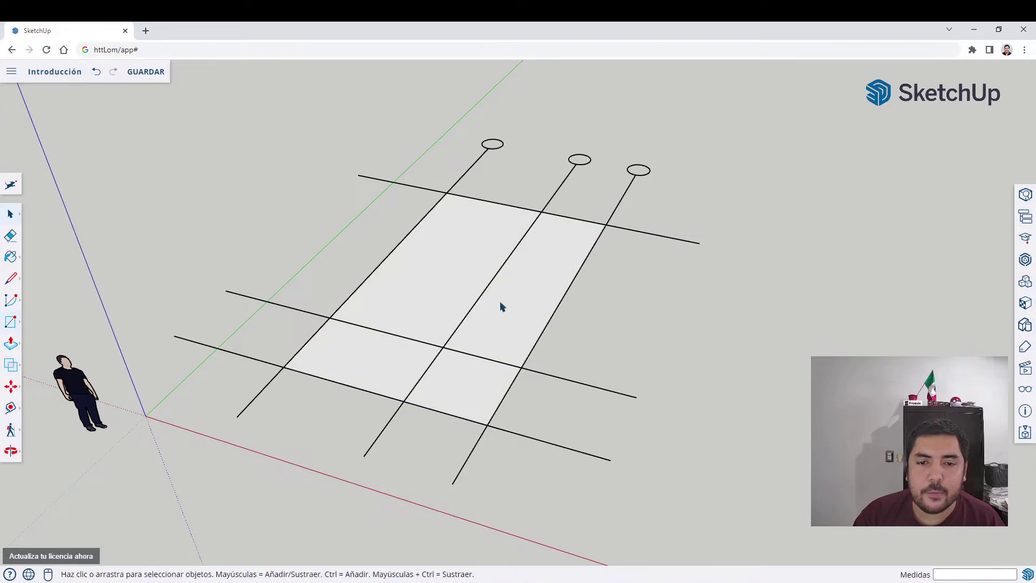
{"action": "left_click", "coordinate": [501, 304]}
{"action": "middle_click_drag", "start_coordinate": [566, 415], "coordinate": [518, 383]}
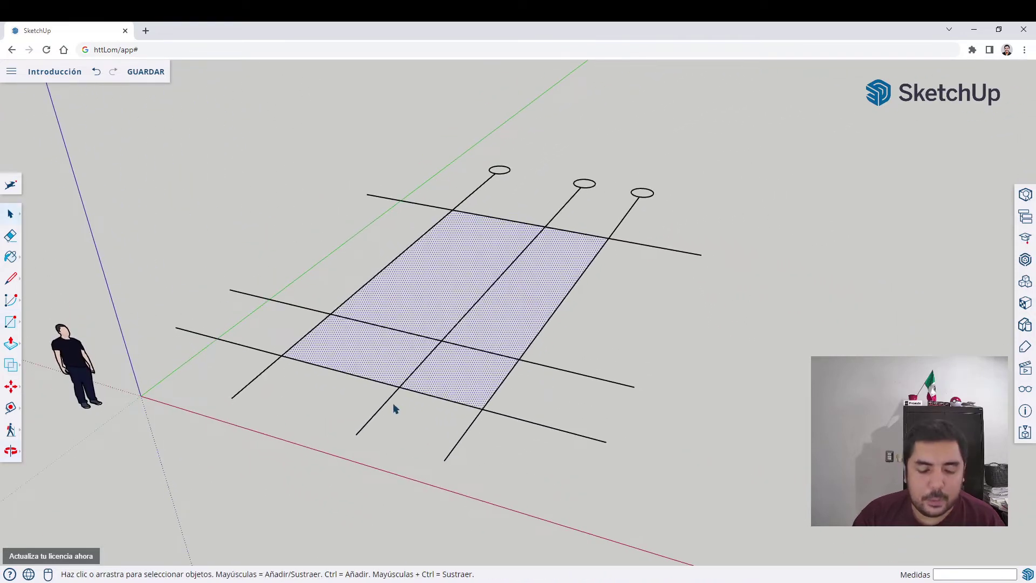
{"action": "scroll", "coordinate": [391, 413], "scroll_direction": "up", "scroll_amount": 3}
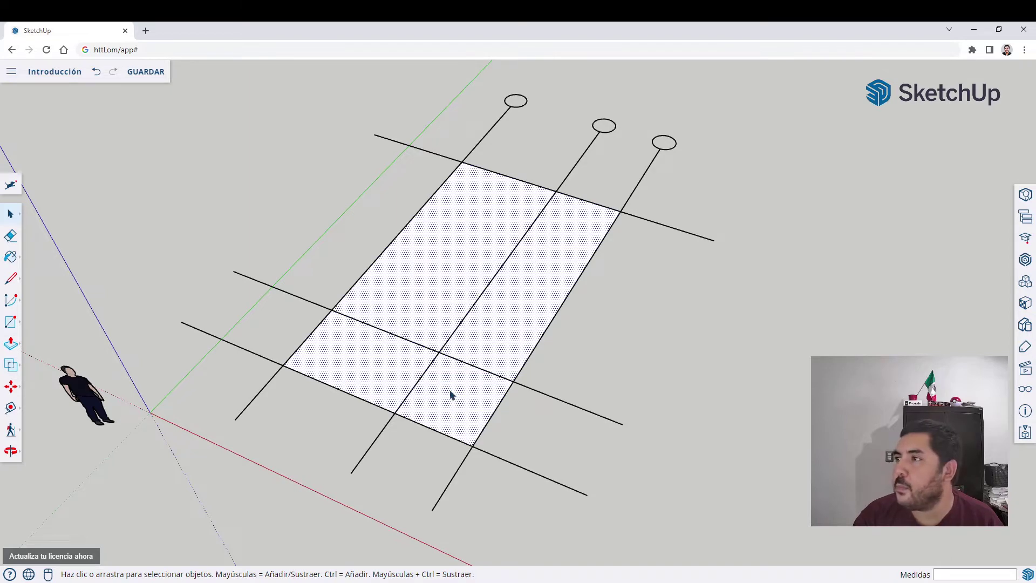
{"action": "scroll", "coordinate": [377, 361], "scroll_direction": "up", "scroll_amount": 3}
{"action": "scroll", "coordinate": [370, 335], "scroll_direction": "down", "scroll_amount": 3}
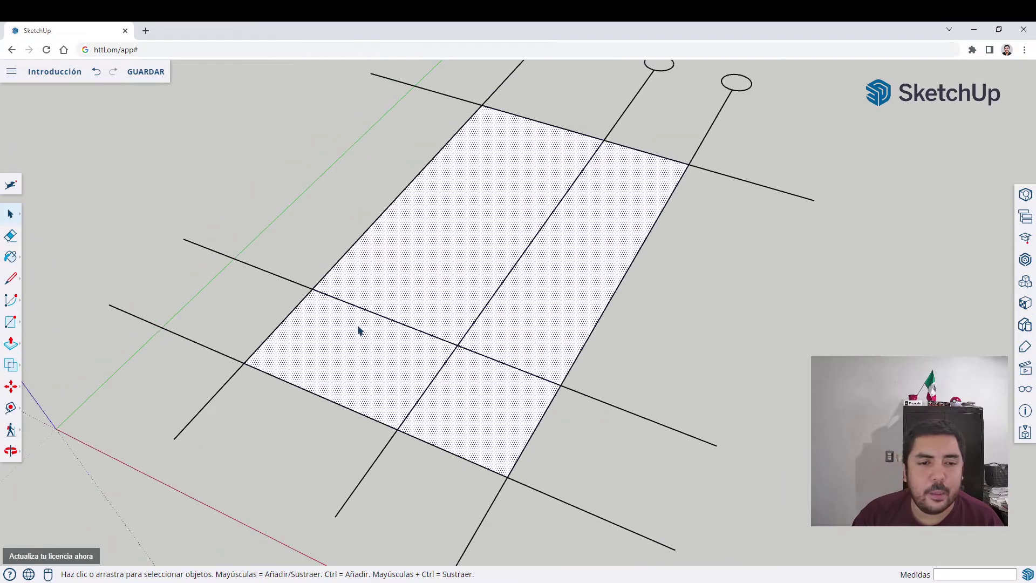
{"action": "scroll", "coordinate": [303, 325], "scroll_direction": "up", "scroll_amount": 3}
{"action": "scroll", "coordinate": [293, 352], "scroll_direction": "down", "scroll_amount": 2}
{"action": "mouse_move", "coordinate": [308, 356]}
{"action": "middle_mouse_down", "text": "shift"}
{"action": "mouse_move", "coordinate": [400, 351]}
{"action": "mouse_move", "coordinate": [398, 361]}
{"action": "middle_mouse_up", "text": "shift"}
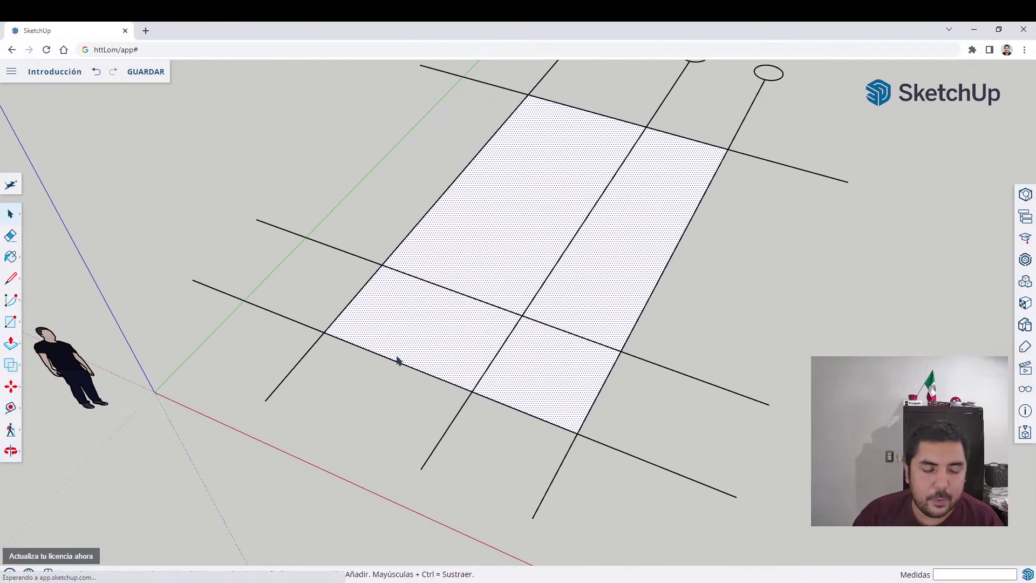
{"action": "scroll", "coordinate": [484, 316], "scroll_direction": "down", "scroll_amount": 2}
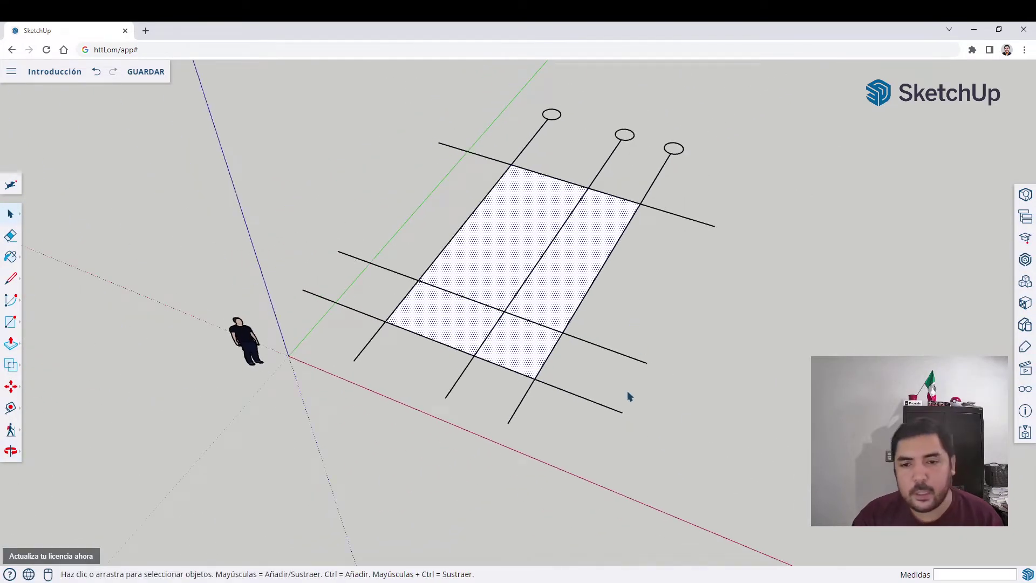
Step: Draw a separate practice rectangle on the ground in the empty area beside the axis grid
{"action": "left_click_drag", "start_coordinate": [689, 416], "coordinate": [798, 364]}
{"action": "middle_click_drag", "start_coordinate": [816, 355], "coordinate": [350, 271], "text": "shift"}
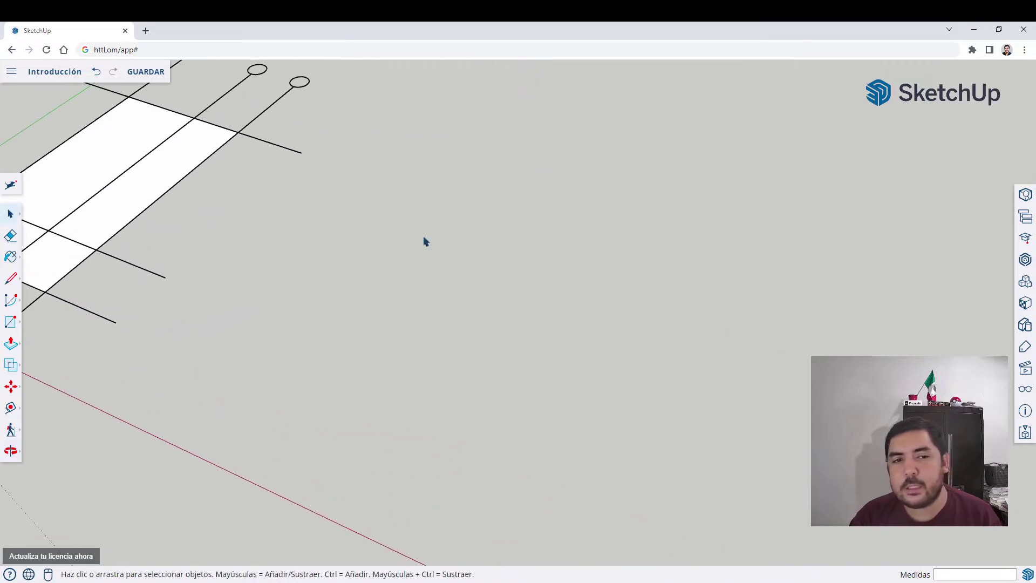
{"action": "mouse_move", "coordinate": [237, 455]}
{"action": "middle_mouse_down"}
{"action": "mouse_move", "coordinate": [356, 444]}
{"action": "mouse_move", "coordinate": [449, 370]}
{"action": "mouse_move", "coordinate": [347, 494]}
{"action": "middle_mouse_up"}
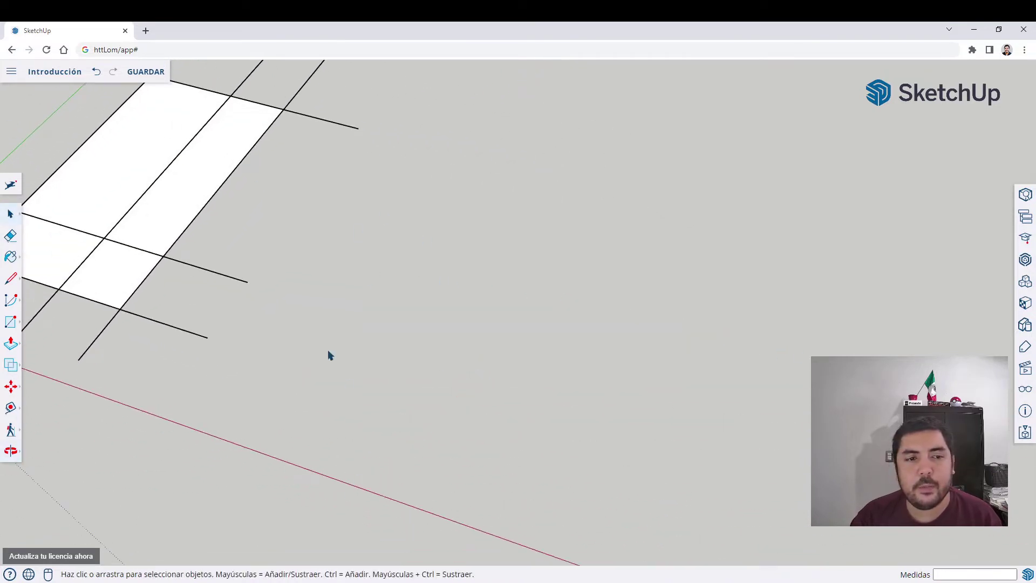
{"action": "key", "text": "r"}
{"action": "left_click", "coordinate": [349, 373]}
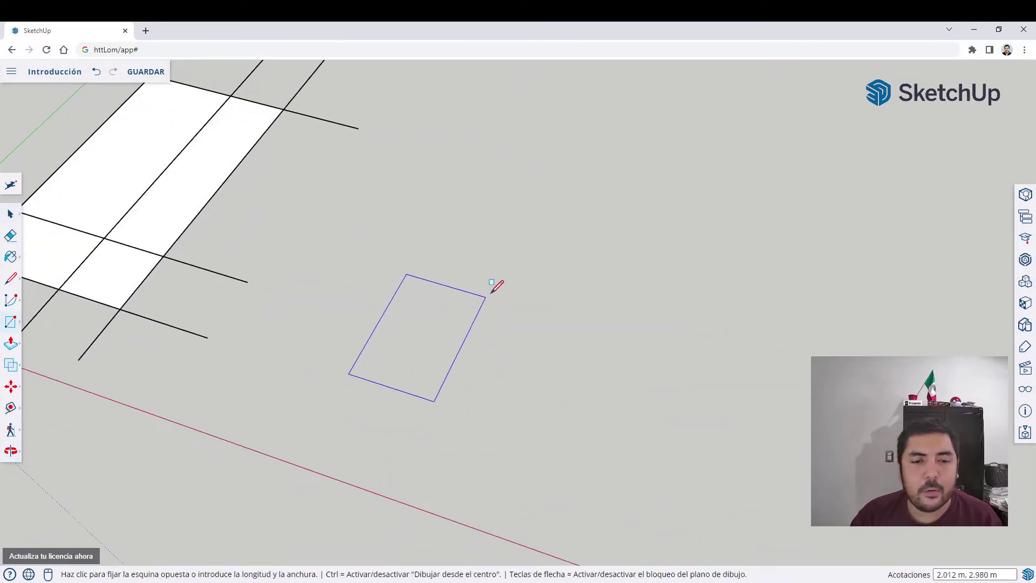
{"action": "left_click", "coordinate": [533, 253]}
{"action": "middle_click_drag", "start_coordinate": [443, 331], "coordinate": [383, 260]}
{"action": "key", "text": "space"}
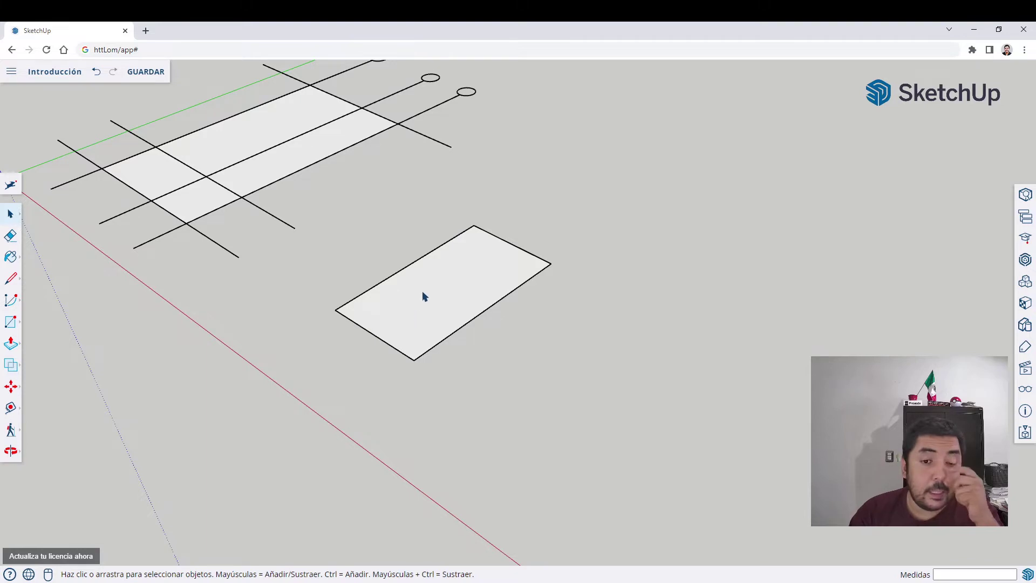
{"action": "left_click", "coordinate": [430, 316]}
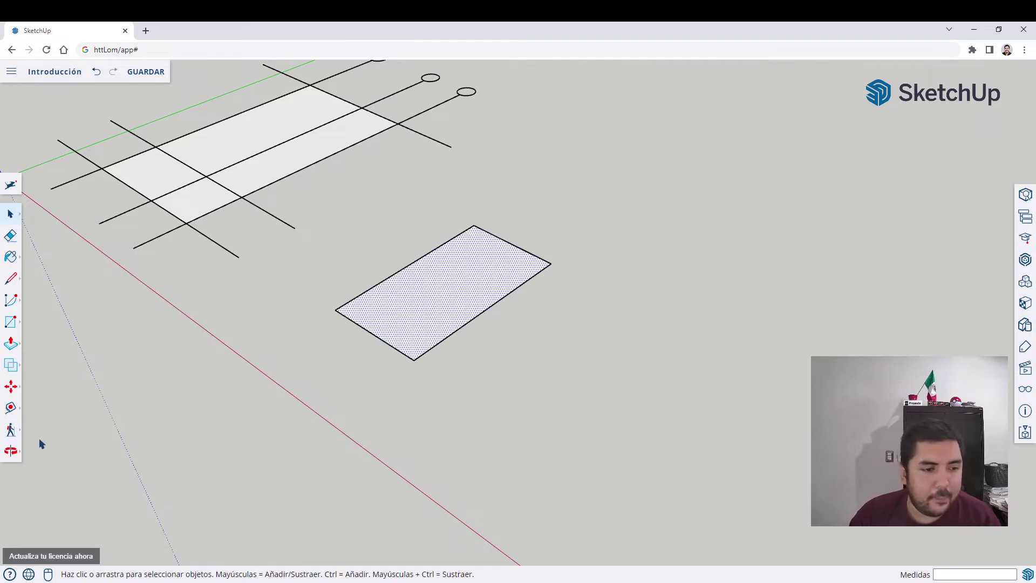
{"action": "left_click", "coordinate": [11, 365]}
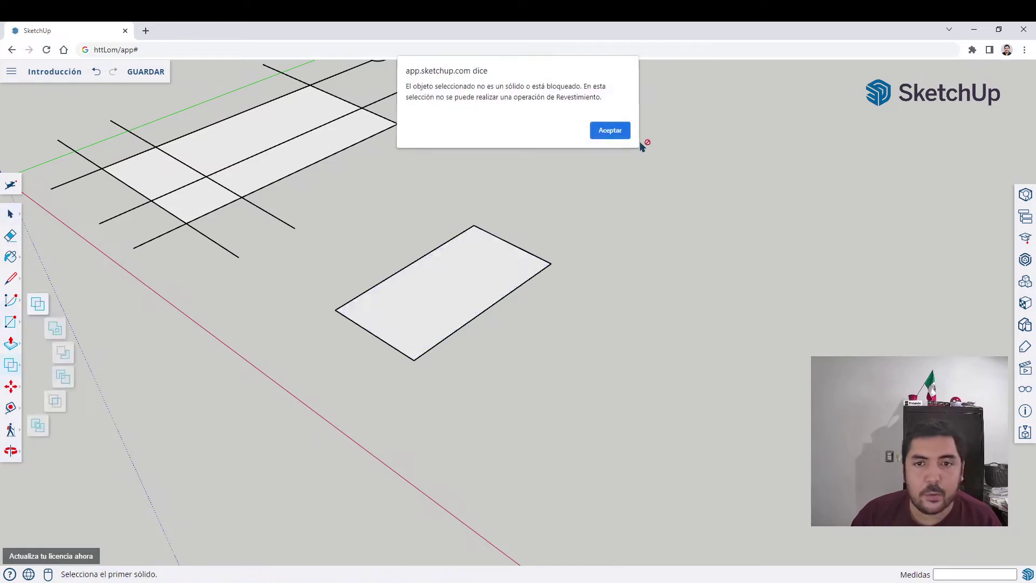
{"action": "left_click", "coordinate": [606, 132]}
Step: Offset the outline of the practice rectangle outward by about 0.738 m
{"action": "left_click", "coordinate": [381, 330]}
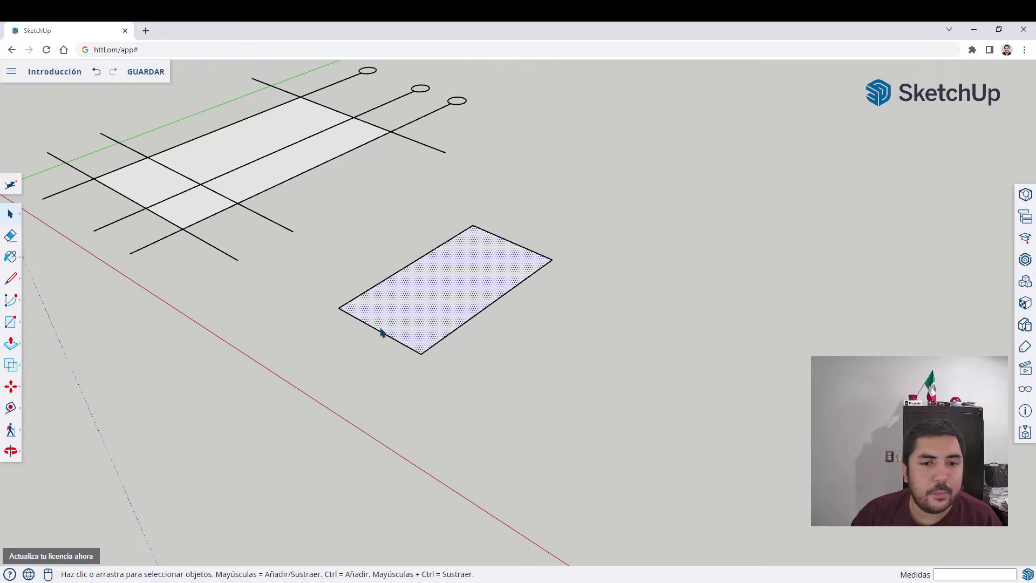
{"action": "left_click", "coordinate": [13, 324]}
{"action": "left_click", "coordinate": [13, 346]}
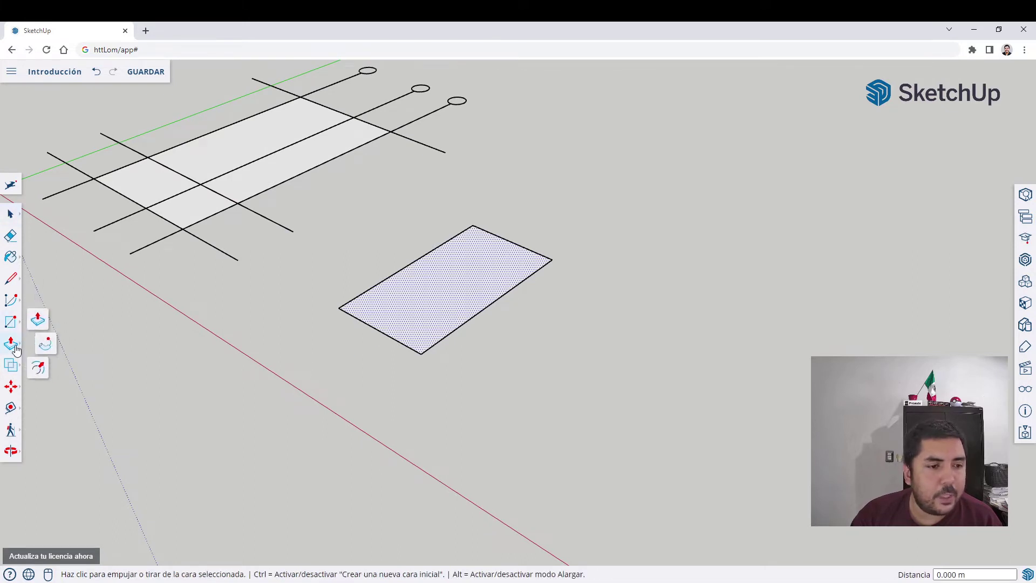
{"action": "left_click", "coordinate": [39, 368]}
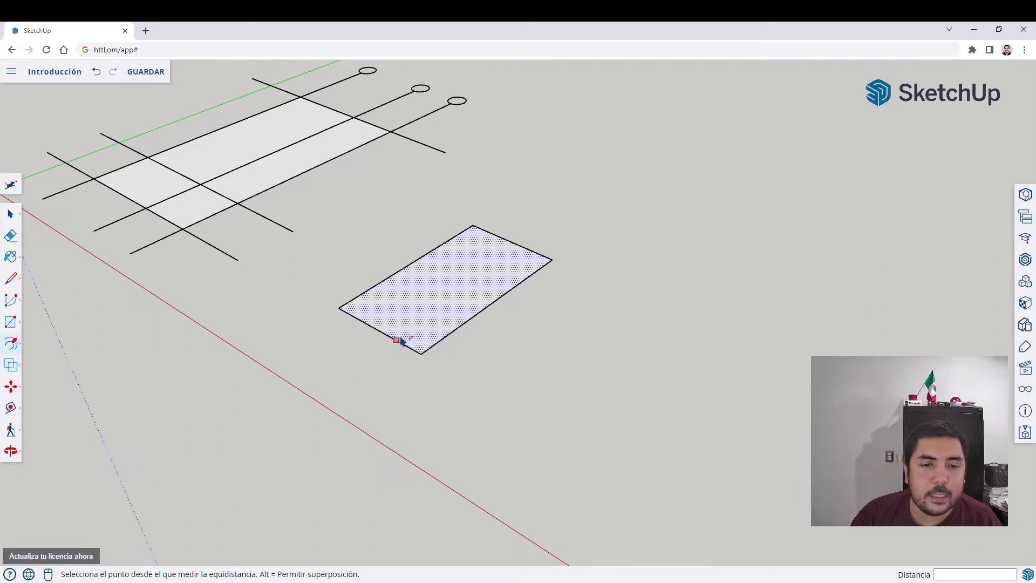
{"action": "scroll", "coordinate": [420, 288], "scroll_direction": "up", "scroll_amount": 3}
{"action": "middle_click_drag", "start_coordinate": [420, 287], "coordinate": [407, 258]}
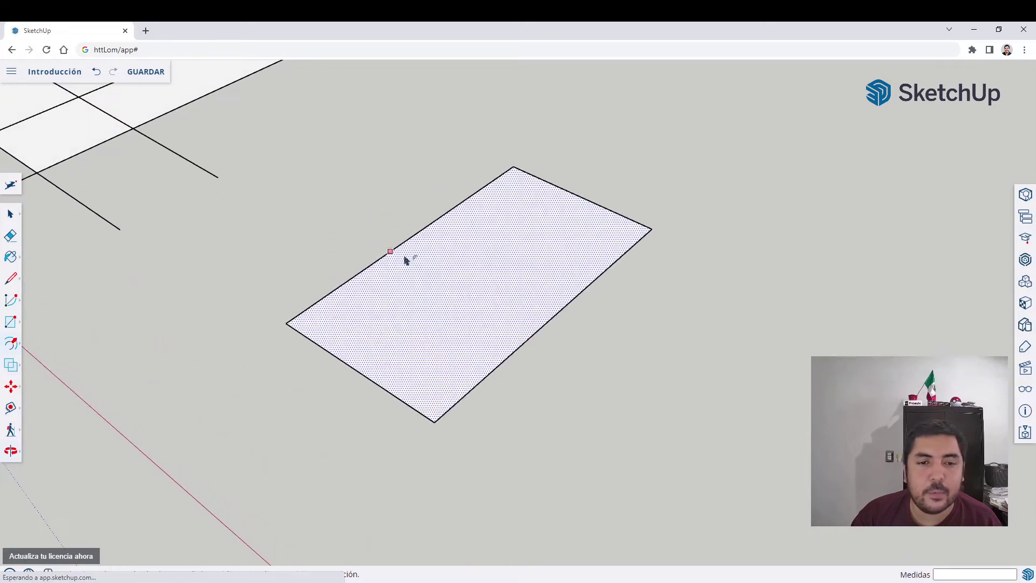
{"action": "left_click", "coordinate": [376, 262]}
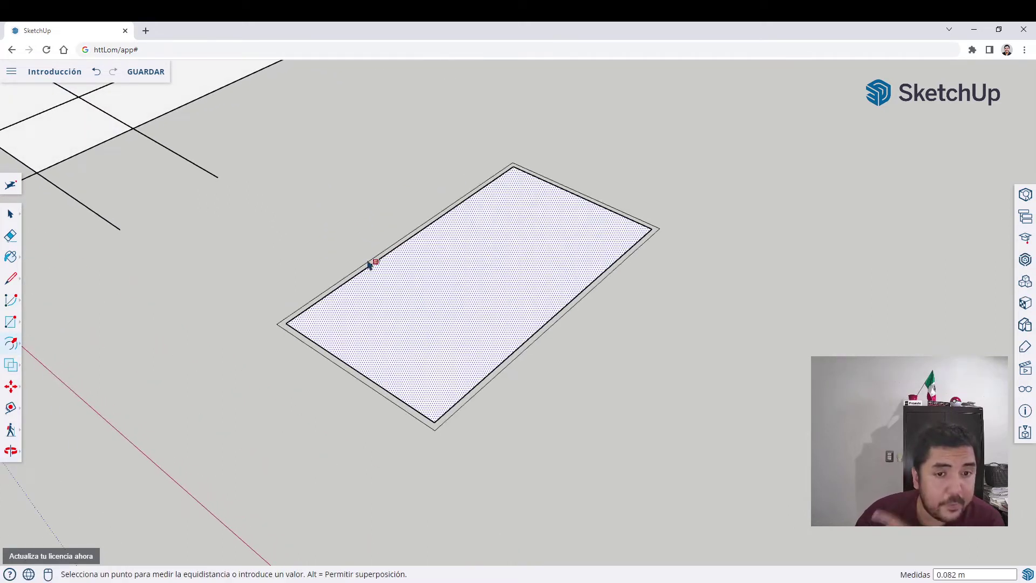
{"action": "left_click", "coordinate": [332, 254]}
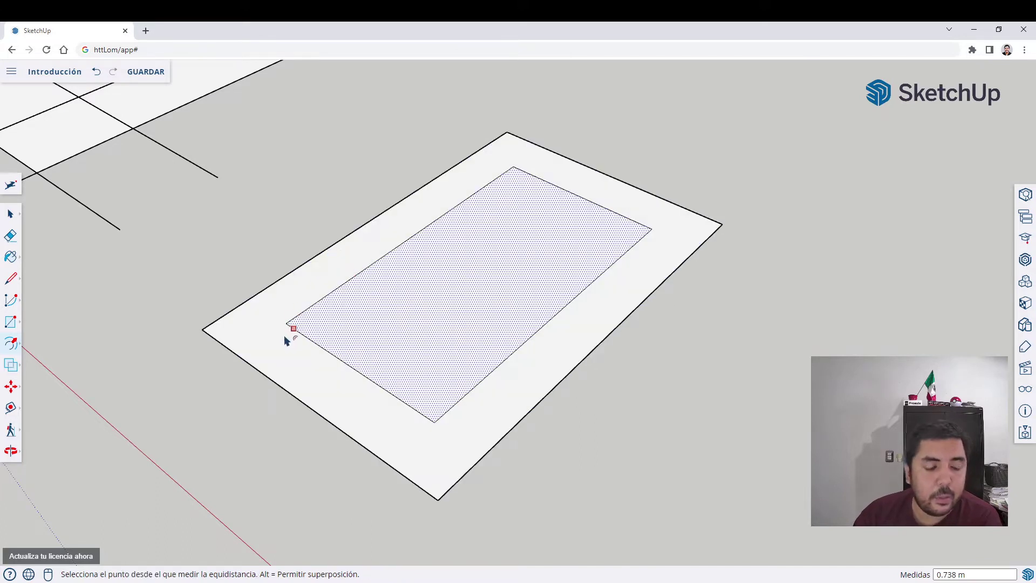
Step: Undo the outward offset and offset the practice rectangle's outline inward by about 0.454 m
{"action": "key", "text": "ctrl+z"}
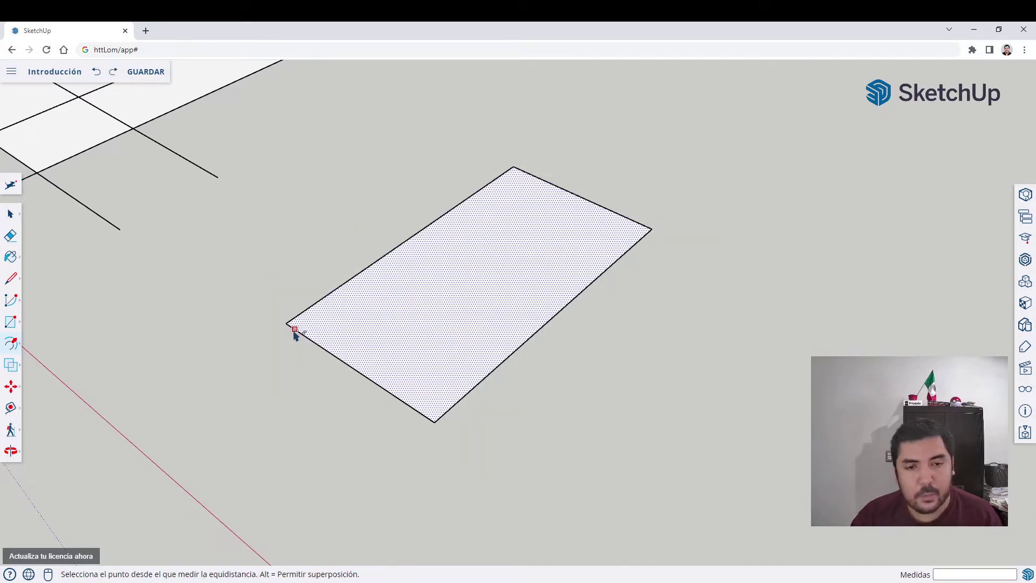
{"action": "left_click", "coordinate": [406, 240]}
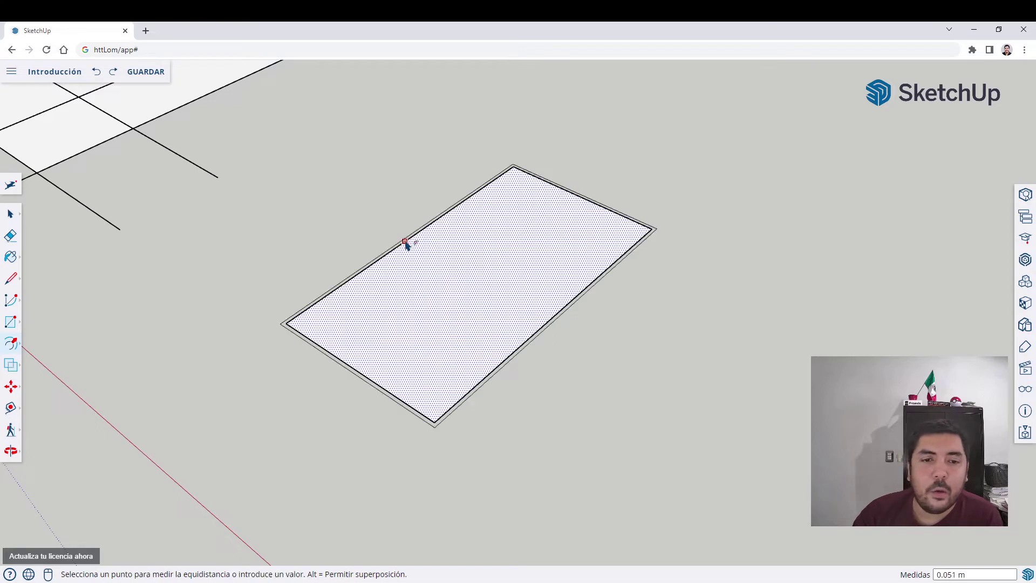
{"action": "left_click", "coordinate": [430, 258]}
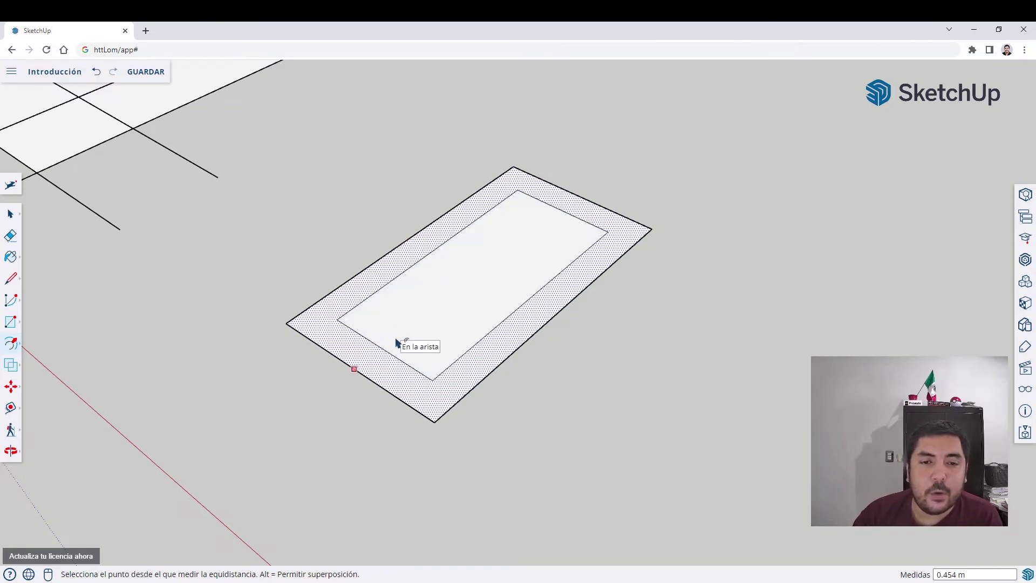
{"action": "scroll", "coordinate": [398, 340], "scroll_direction": "down", "scroll_amount": 2}
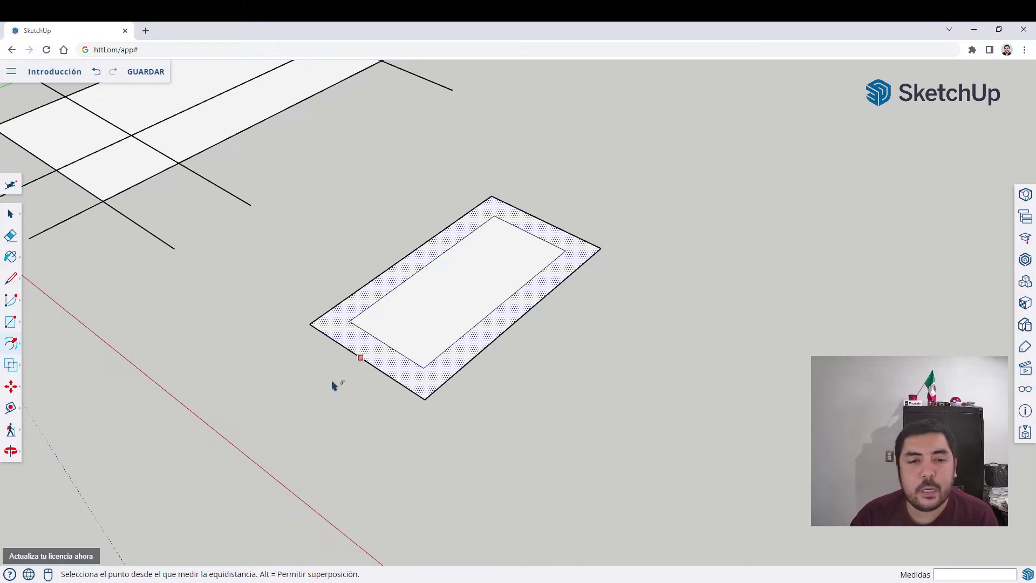
Step: Undo the freehand inward offset and offset the practice rectangle's outline inward by exactly 0.1 m
{"action": "key", "text": "ctrl+z"}
{"action": "key", "text": "space"}
{"action": "scroll", "coordinate": [390, 313], "scroll_direction": "down", "scroll_amount": 2}
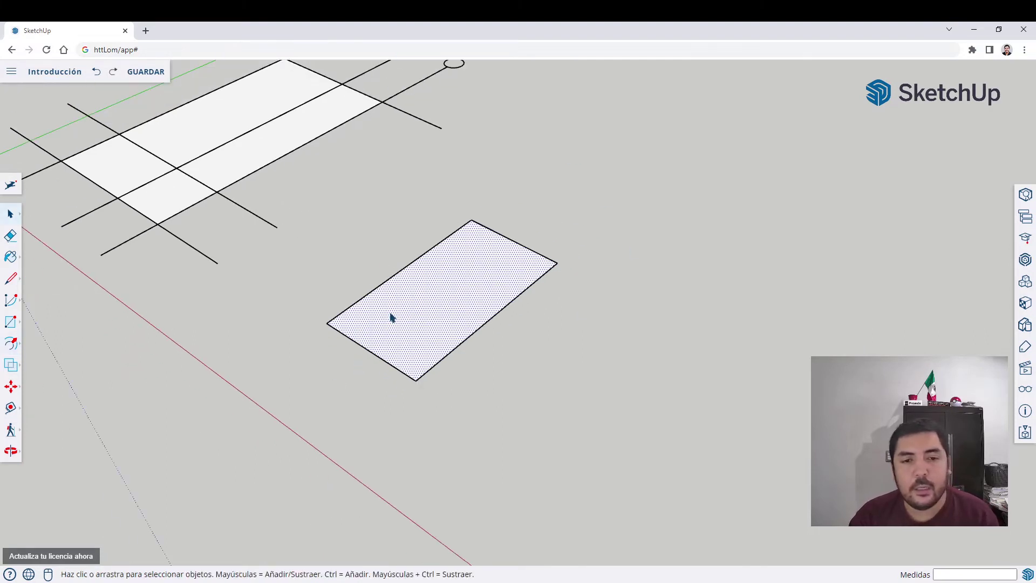
{"action": "middle_click_drag", "start_coordinate": [390, 314], "coordinate": [468, 364], "text": "shift"}
{"action": "key", "text": "f"}
{"action": "left_click", "coordinate": [462, 316]}
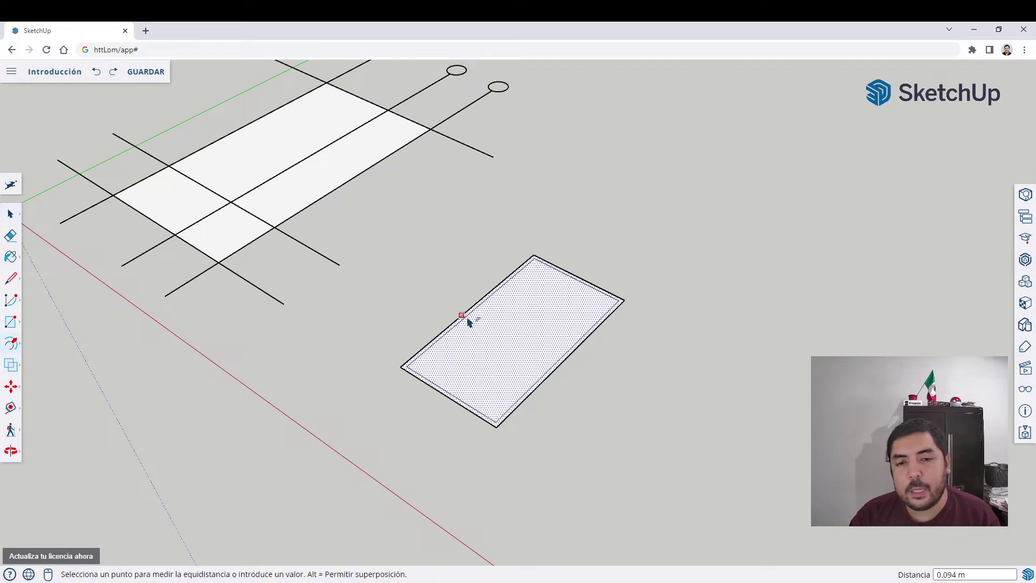
{"action": "left_click", "coordinate": [476, 325]}
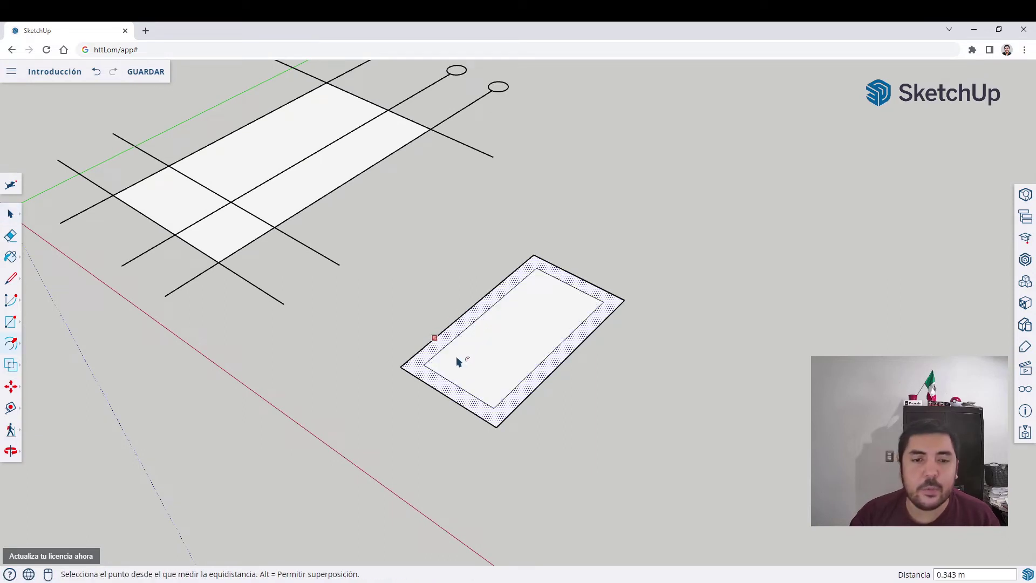
{"action": "type", "text": ".1"}
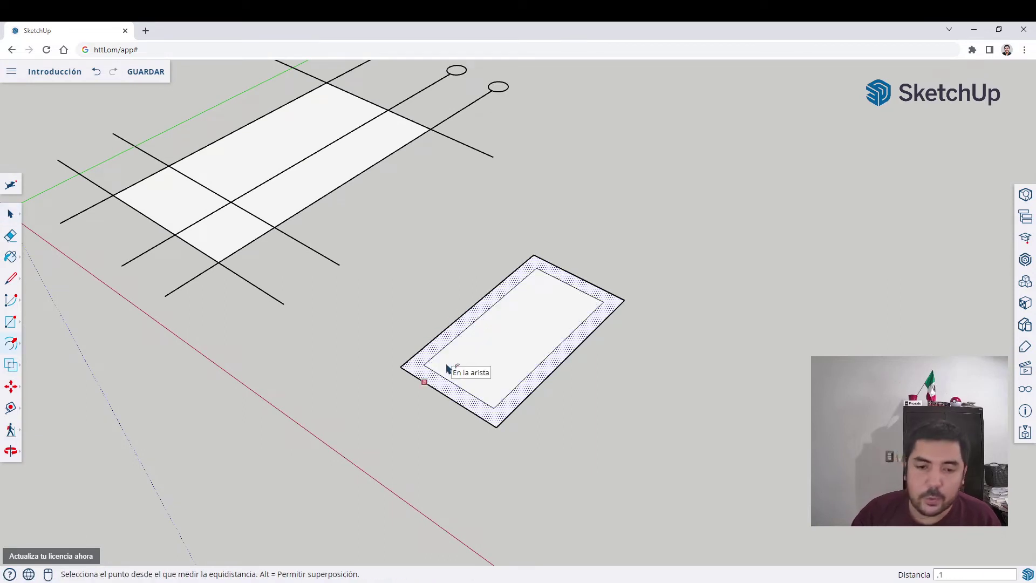
{"action": "key", "text": "Return"}
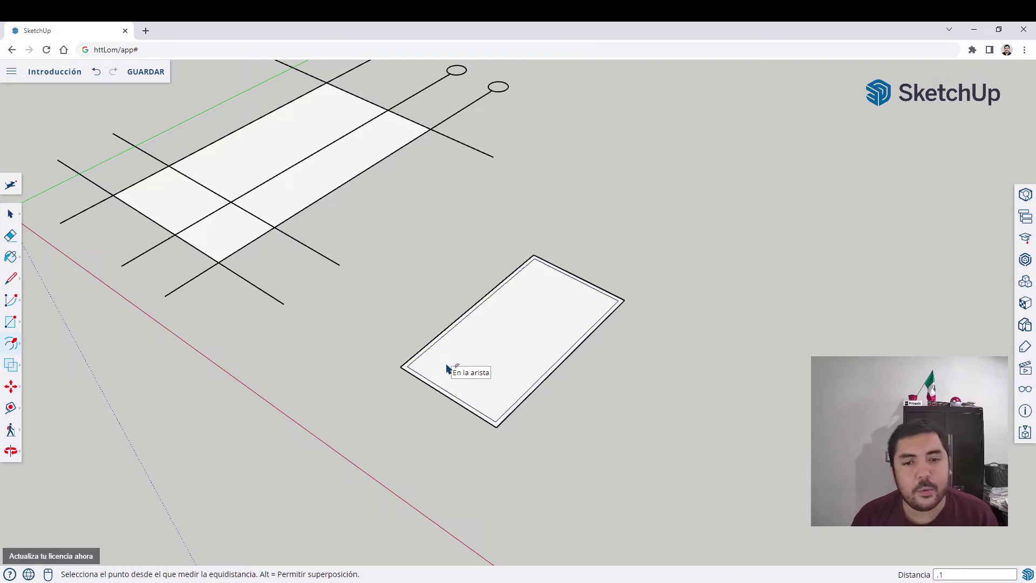
Step: Undo the 0.1 m offset and delete the practice rectangle
{"action": "key", "text": "ctrl+z"}
{"action": "key", "text": "space"}
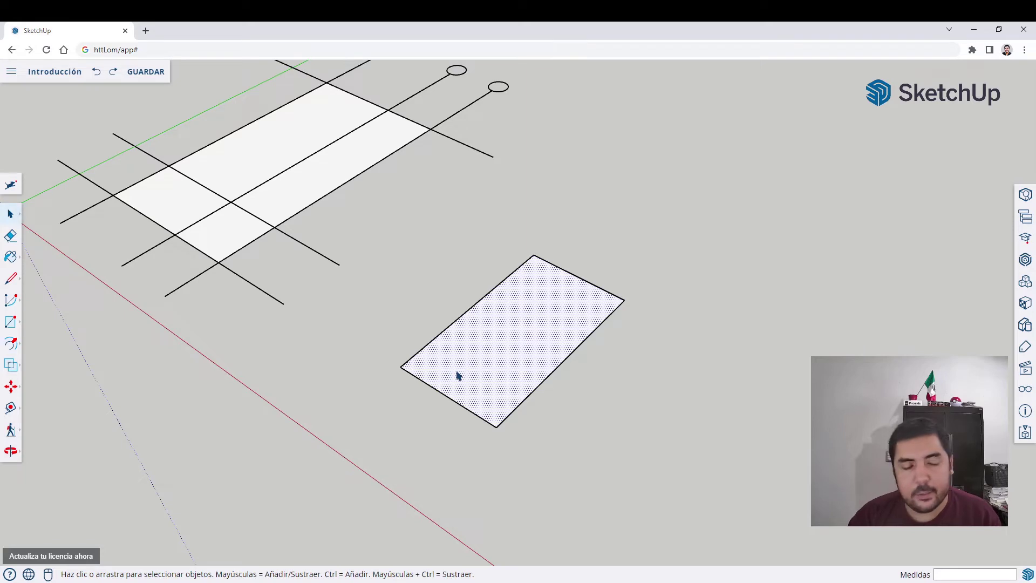
{"action": "key", "text": "Delete"}
Step: Select the large rectangle on the axis grid and offset its outline inward by 0.075 m
{"action": "middle_click_drag", "start_coordinate": [305, 396], "coordinate": [439, 416]}
{"action": "left_click", "coordinate": [428, 245]}
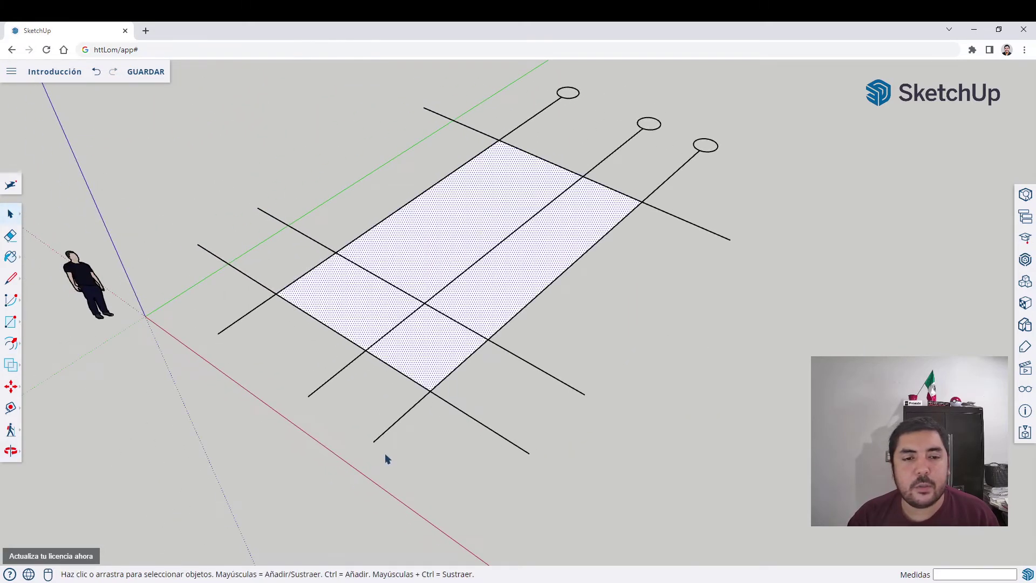
{"action": "scroll", "coordinate": [345, 280], "scroll_direction": "up", "scroll_amount": 1}
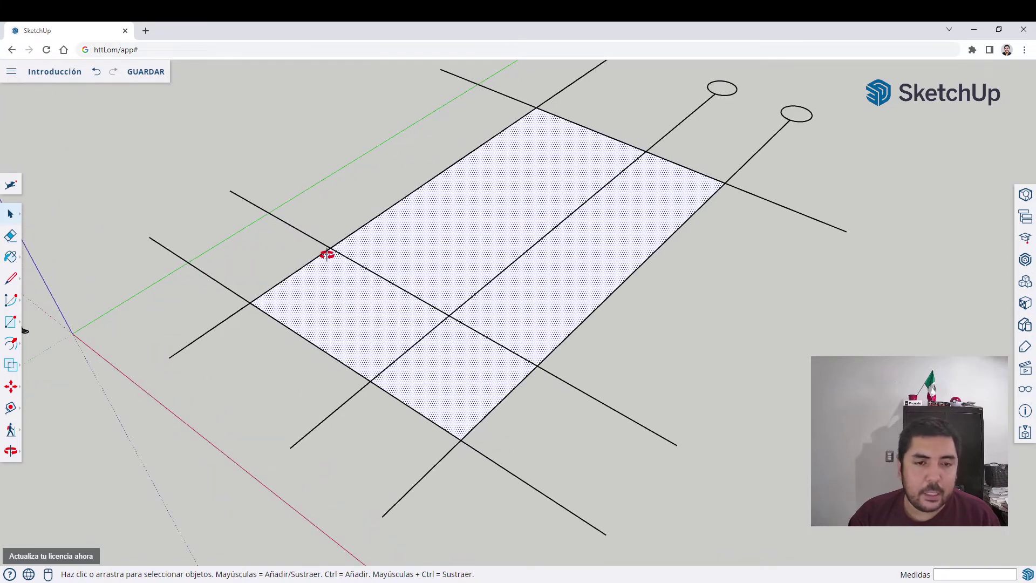
{"action": "scroll", "coordinate": [326, 254], "scroll_direction": "up", "scroll_amount": 1}
{"action": "key", "text": "f"}
{"action": "left_click", "coordinate": [344, 236]}
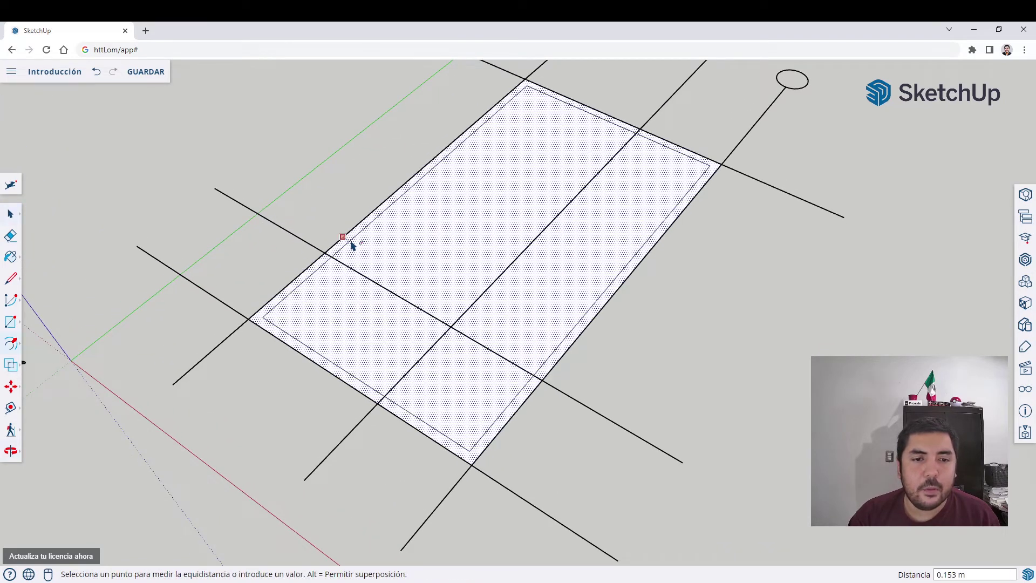
{"action": "left_click", "coordinate": [359, 247]}
{"action": "type", "text": ".075"}
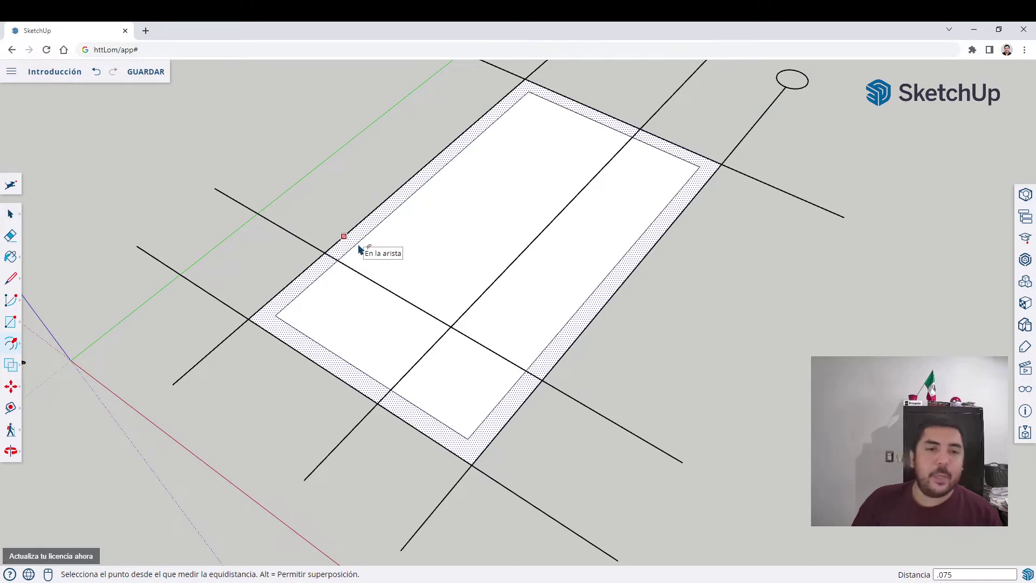
{"action": "key", "text": "Return"}
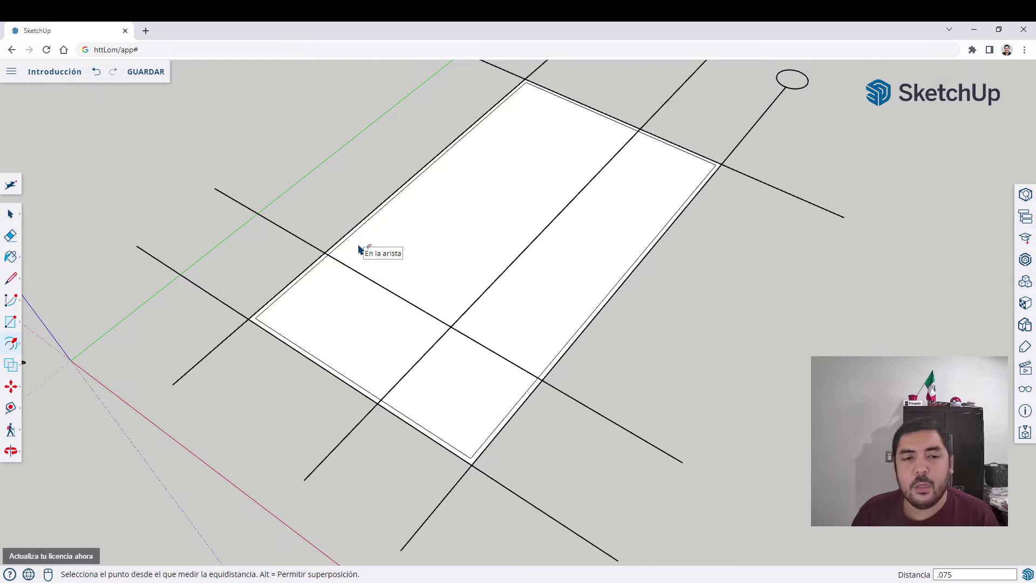
Step: Select the border strip around the floor rectangle and offset its outer outline outward by a distance matching the inward offset
{"action": "middle_click_drag", "start_coordinate": [307, 294], "coordinate": [358, 298]}
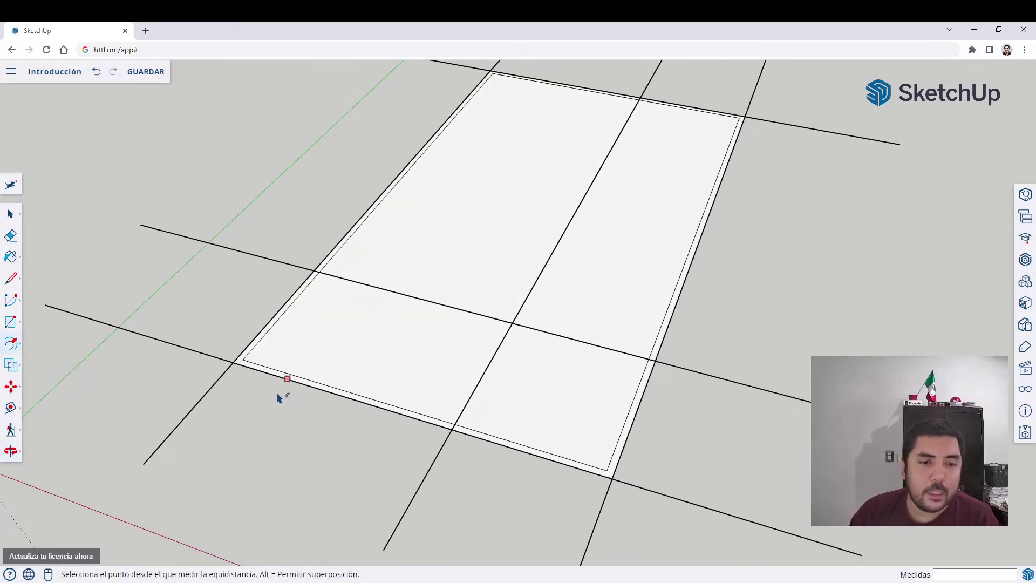
{"action": "scroll", "coordinate": [248, 375], "scroll_direction": "up", "scroll_amount": 3}
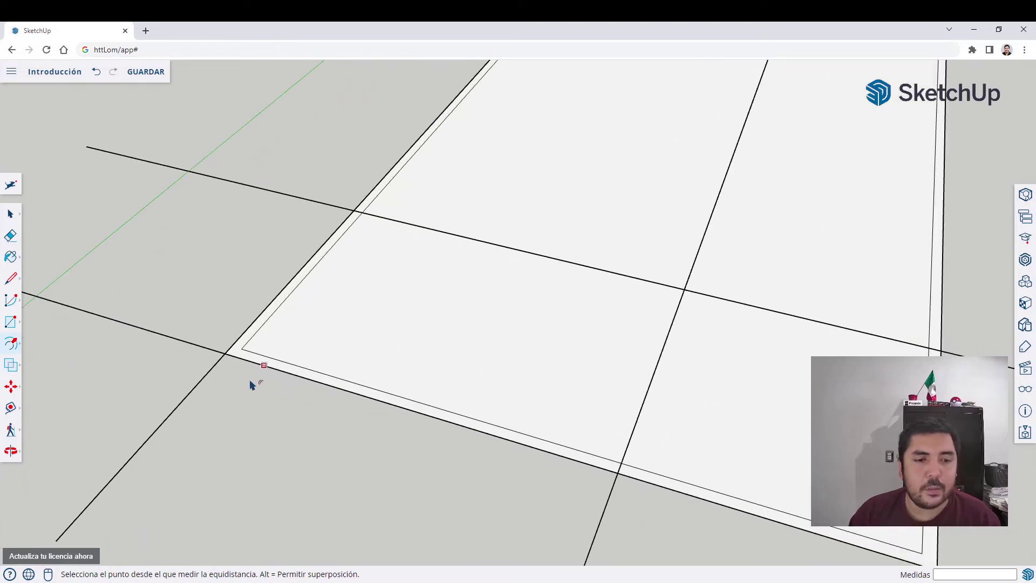
{"action": "key", "text": "space"}
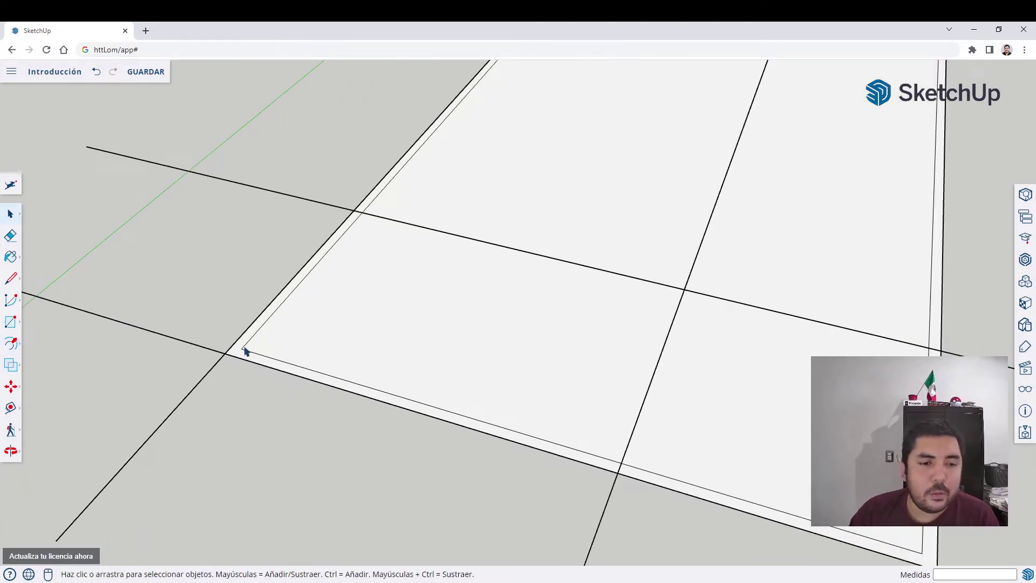
{"action": "left_click", "coordinate": [238, 352]}
{"action": "scroll", "coordinate": [241, 353], "scroll_direction": "up", "scroll_amount": 2}
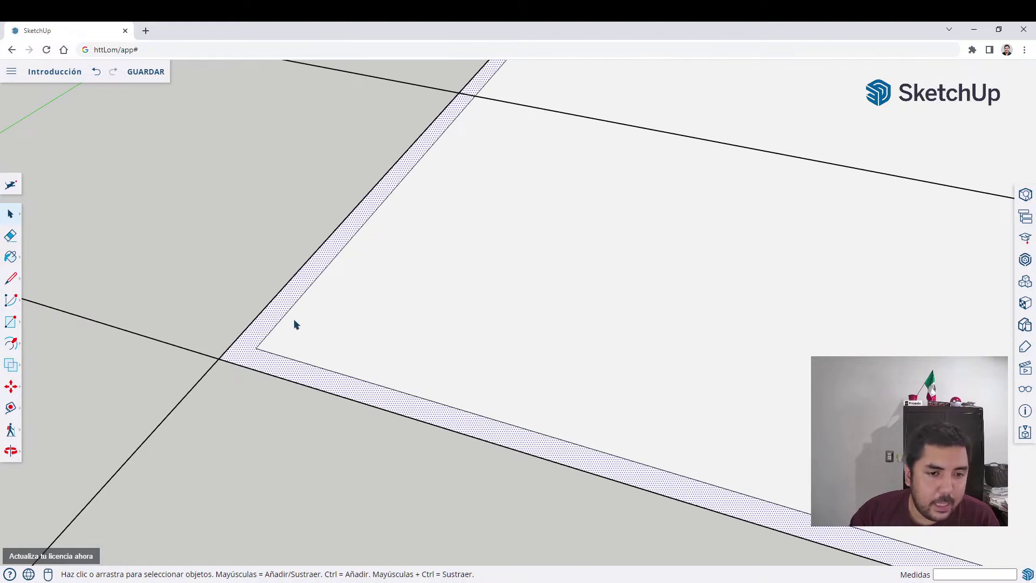
{"action": "scroll", "coordinate": [246, 353], "scroll_direction": "down", "scroll_amount": 2}
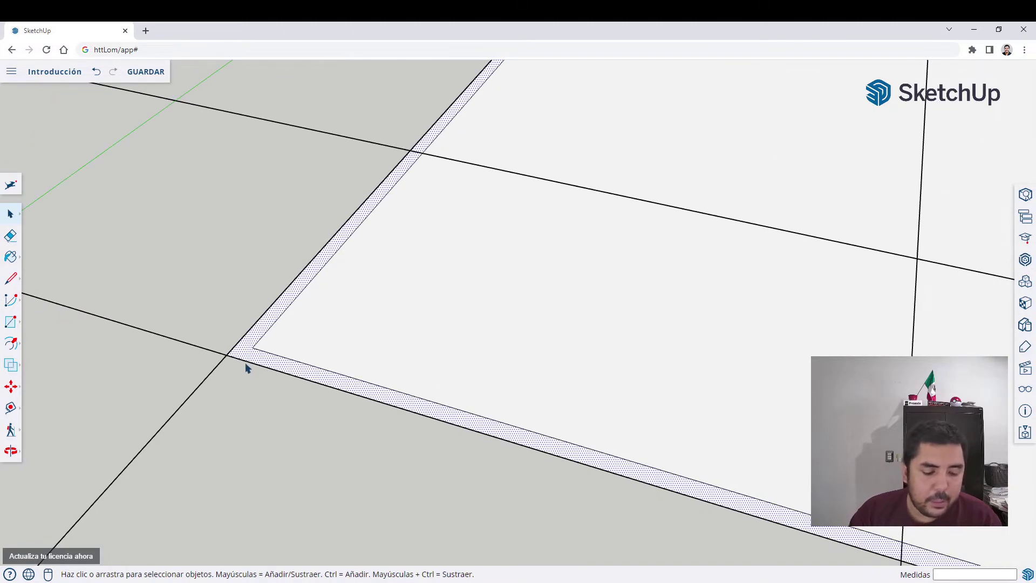
{"action": "key", "text": "f"}
{"action": "left_click", "coordinate": [242, 359]}
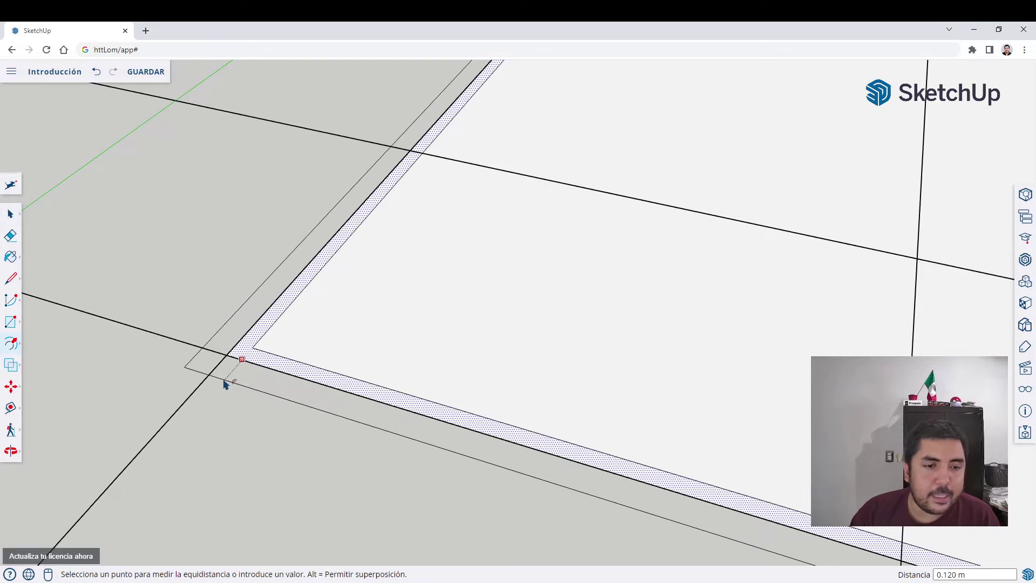
{"action": "left_click", "coordinate": [215, 386]}
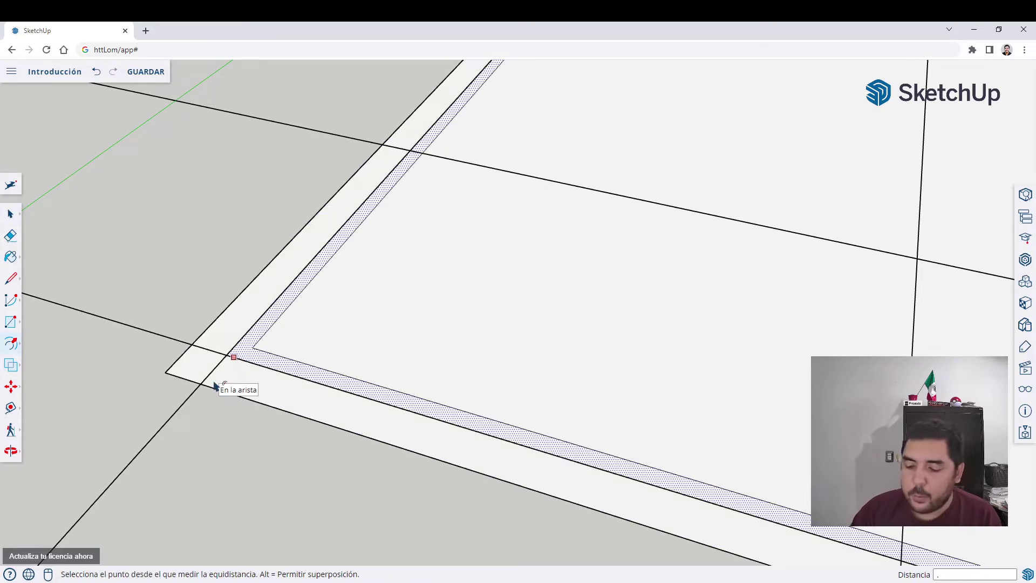
{"action": "key", "text": "Return"}
{"action": "scroll", "coordinate": [218, 400], "scroll_direction": "down", "scroll_amount": 6}
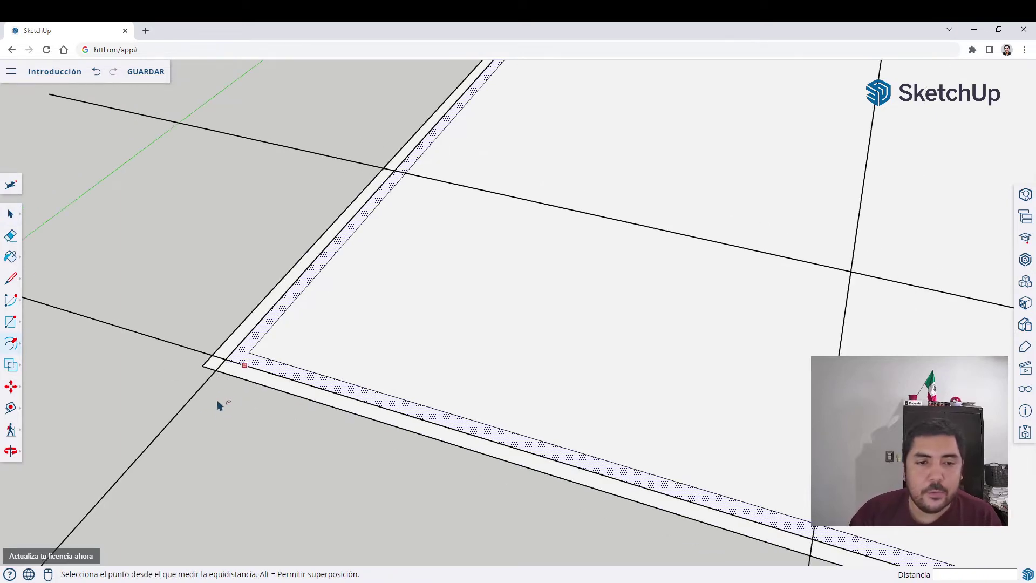
Step: Examine the inner and outer offset outlines around the floor rectangle and how they sit against the structural axes
{"action": "middle_click_drag", "start_coordinate": [259, 389], "coordinate": [366, 416]}
{"action": "key", "text": "space"}
{"action": "scroll", "coordinate": [367, 416], "scroll_direction": "down", "scroll_amount": 2}
{"action": "left_click", "coordinate": [634, 267]}
{"action": "scroll", "coordinate": [631, 125], "scroll_direction": "up", "scroll_amount": 6}
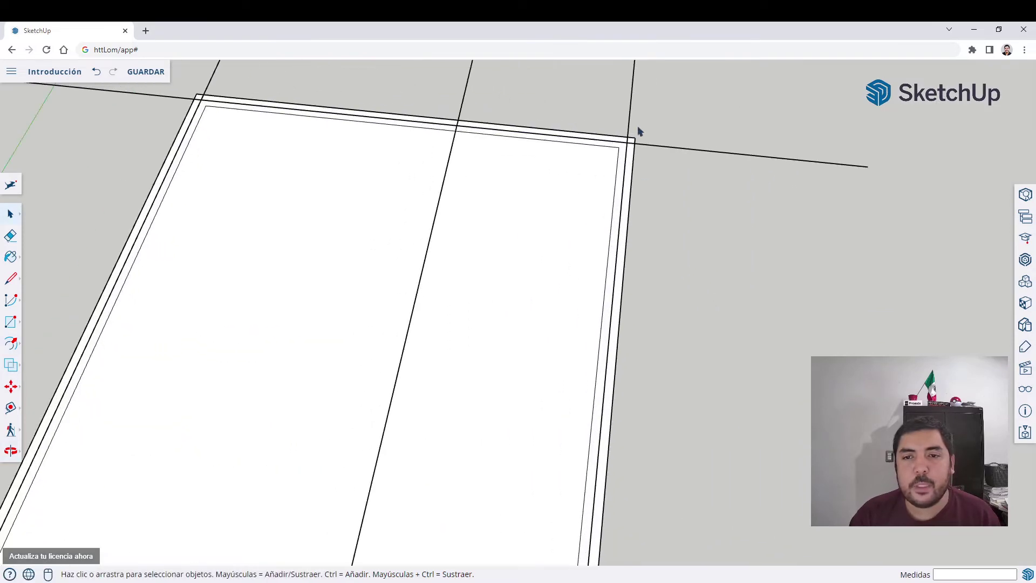
{"action": "scroll", "coordinate": [477, 160], "scroll_direction": "down", "scroll_amount": 6}
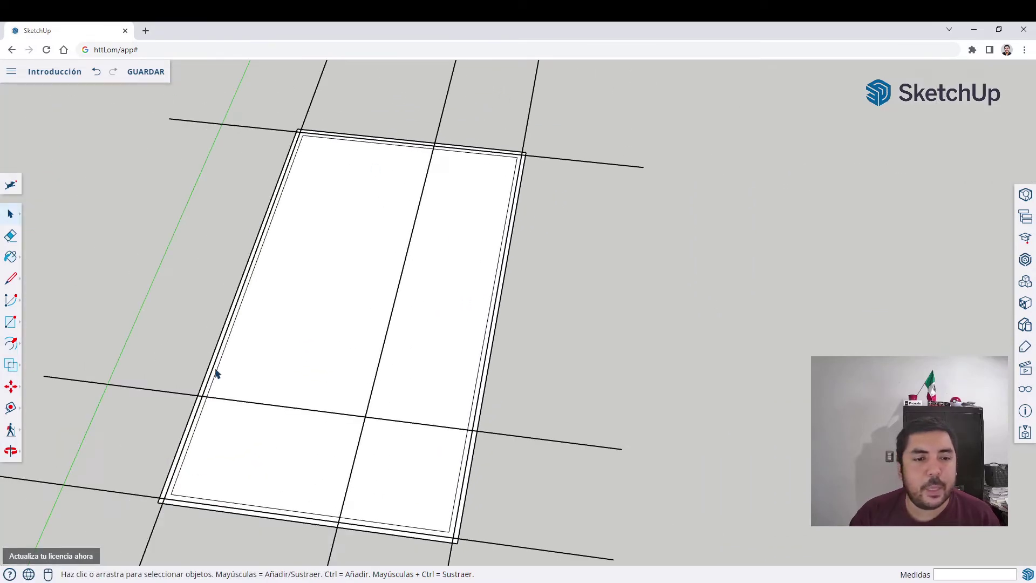
{"action": "scroll", "coordinate": [476, 427], "scroll_direction": "up", "scroll_amount": 4}
{"action": "middle_click_drag", "start_coordinate": [490, 440], "coordinate": [812, 313], "text": "shift"}
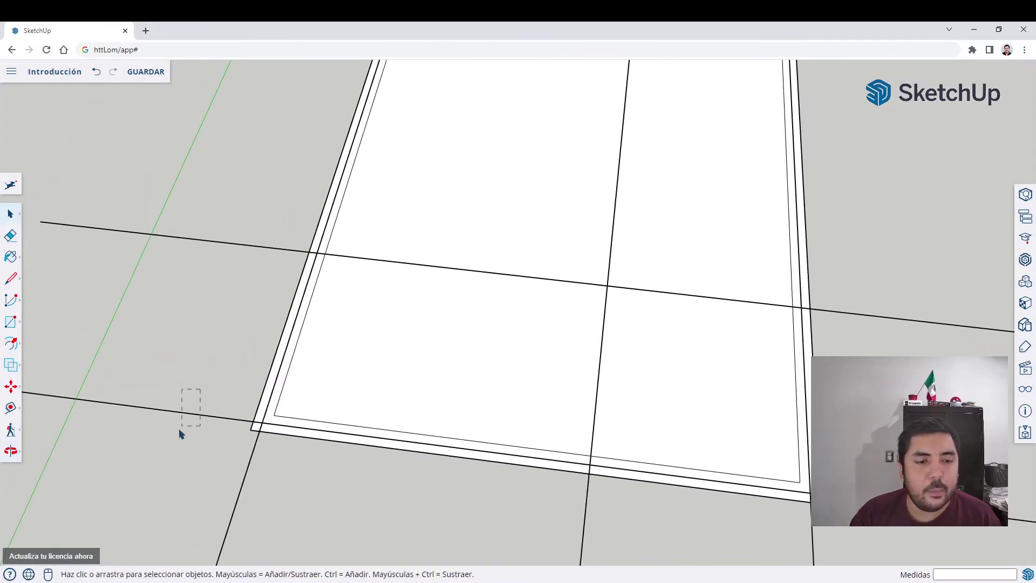
{"action": "left_click_drag", "start_coordinate": [180, 435], "coordinate": [181, 431]}
{"action": "scroll", "coordinate": [392, 358], "scroll_direction": "down", "scroll_amount": 2}
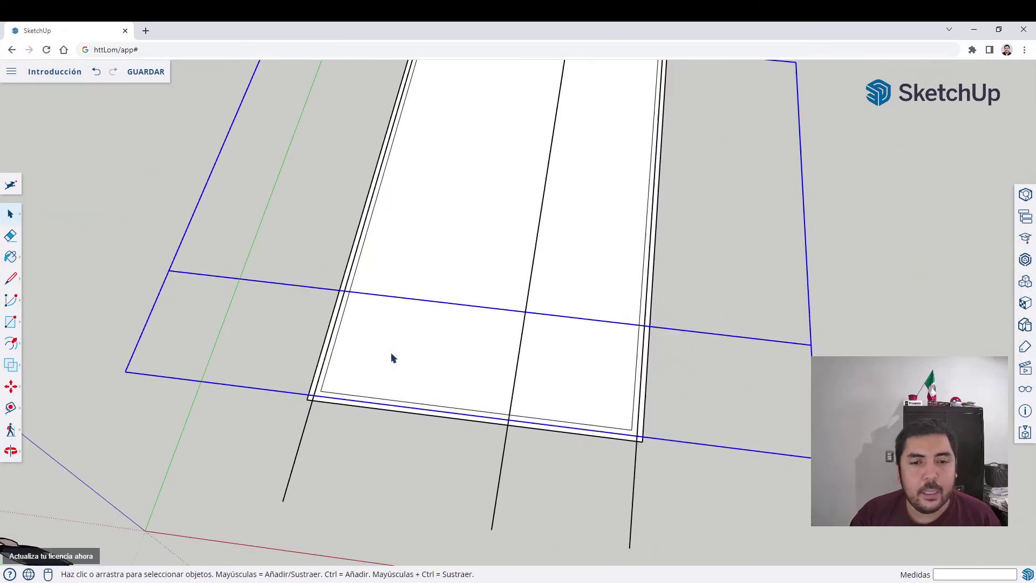
{"action": "middle_click_drag", "start_coordinate": [518, 399], "coordinate": [372, 308]}
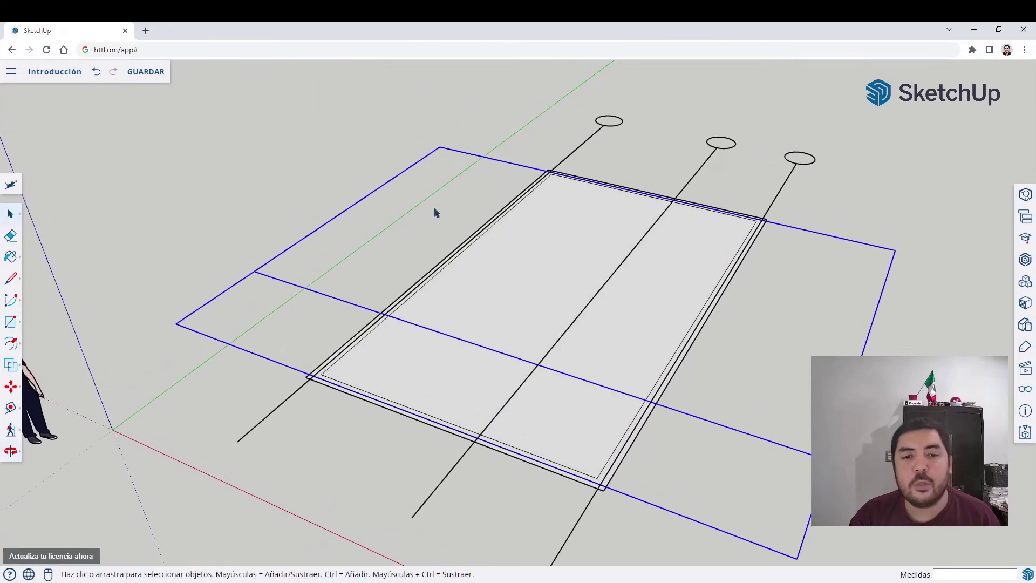
{"action": "scroll", "coordinate": [343, 350], "scroll_direction": "down", "scroll_amount": 2}
{"action": "left_click", "coordinate": [233, 218]}
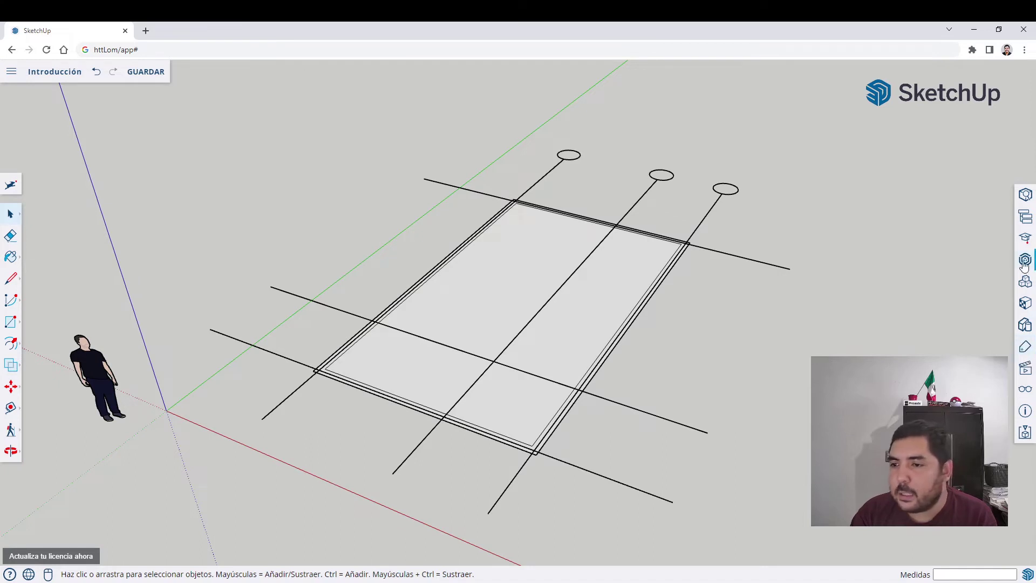
Step: Create a new tag named "Ejes estructurales"
{"action": "left_click", "coordinate": [1026, 344]}
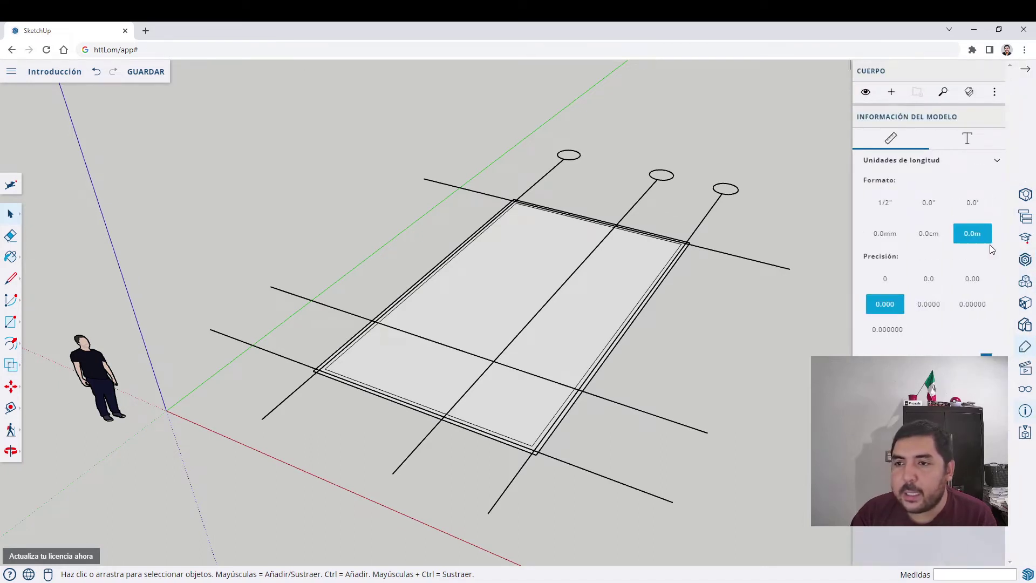
{"action": "left_click", "coordinate": [995, 119]}
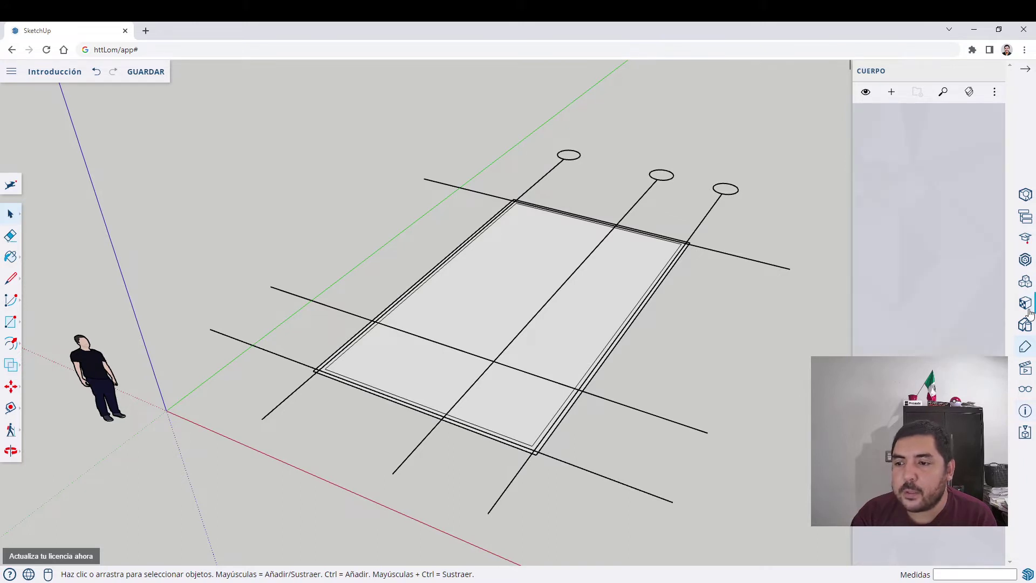
{"action": "left_click", "coordinate": [1024, 349]}
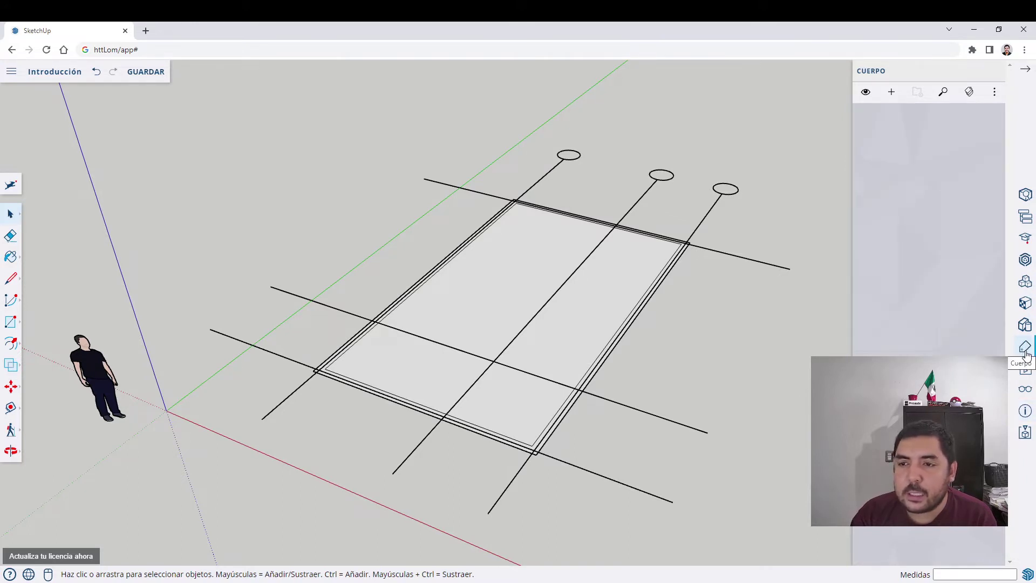
{"action": "left_click", "coordinate": [888, 97]}
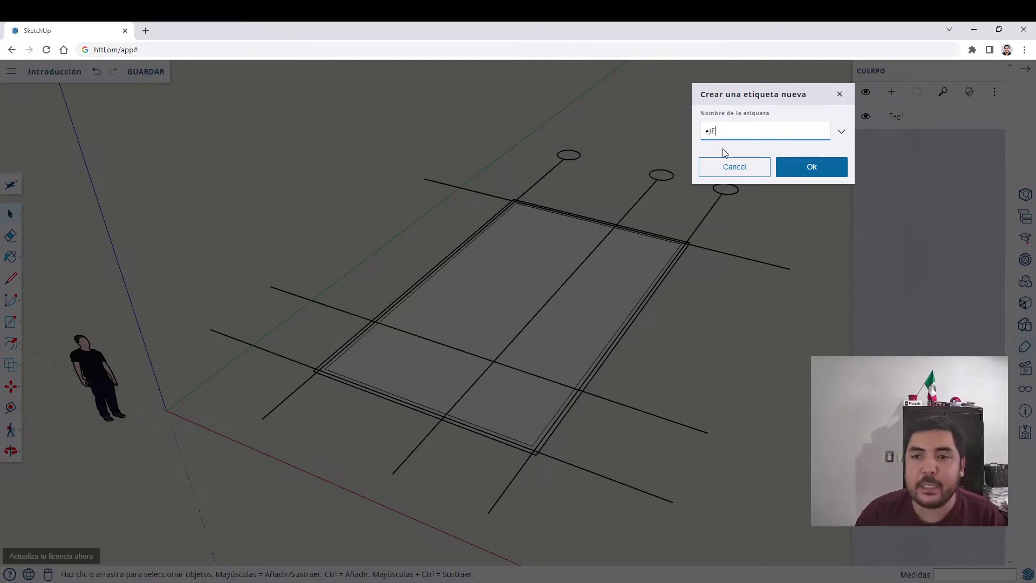
{"action": "key", "text": "BackSpace"}
{"action": "key", "text": "BackSpace"}
{"action": "key", "text": "BackSpace"}
{"action": "type", "text": "Ejes estruc"}
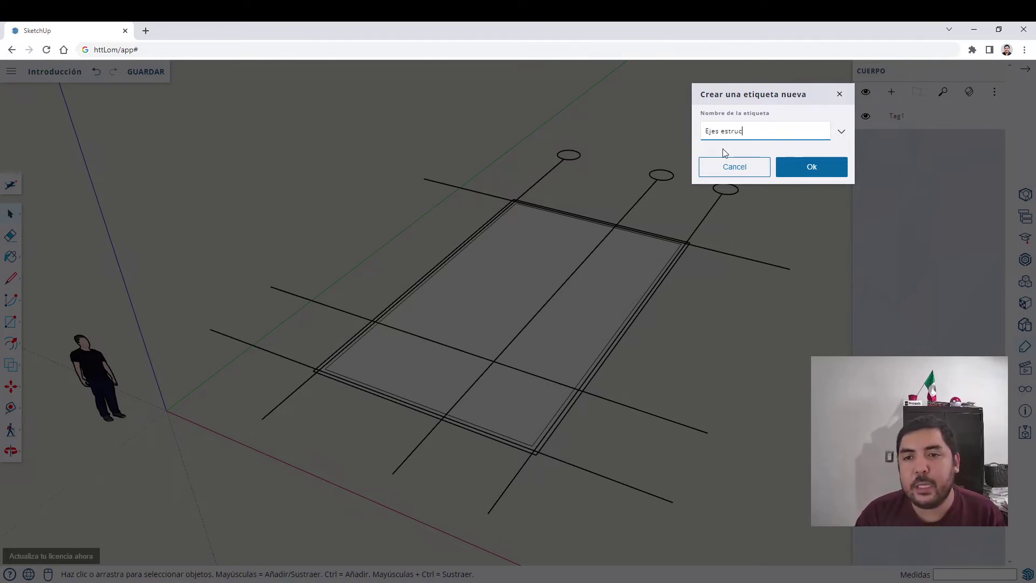
{"action": "type", "text": "turales"}
{"action": "key", "text": "Return"}
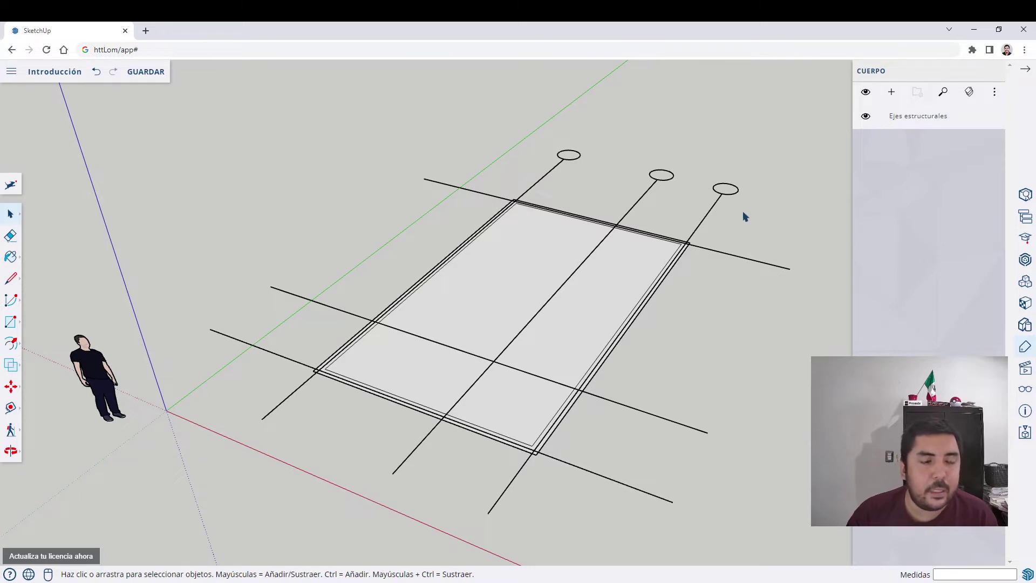
Step: Select the component of the three lengthwise axes with circles and open its entity information
{"action": "left_click", "coordinate": [733, 258]}
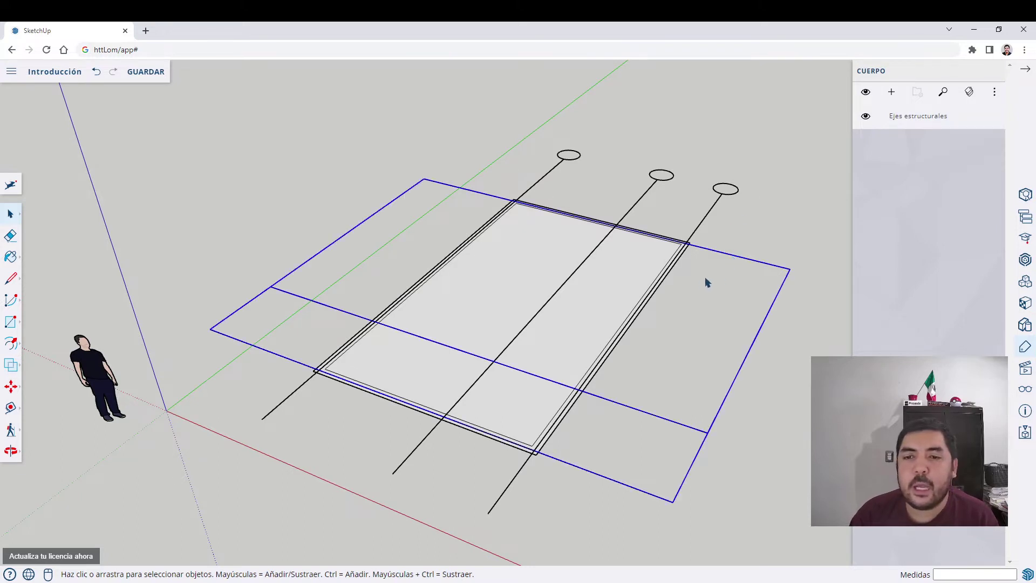
{"action": "left_click", "coordinate": [722, 199]}
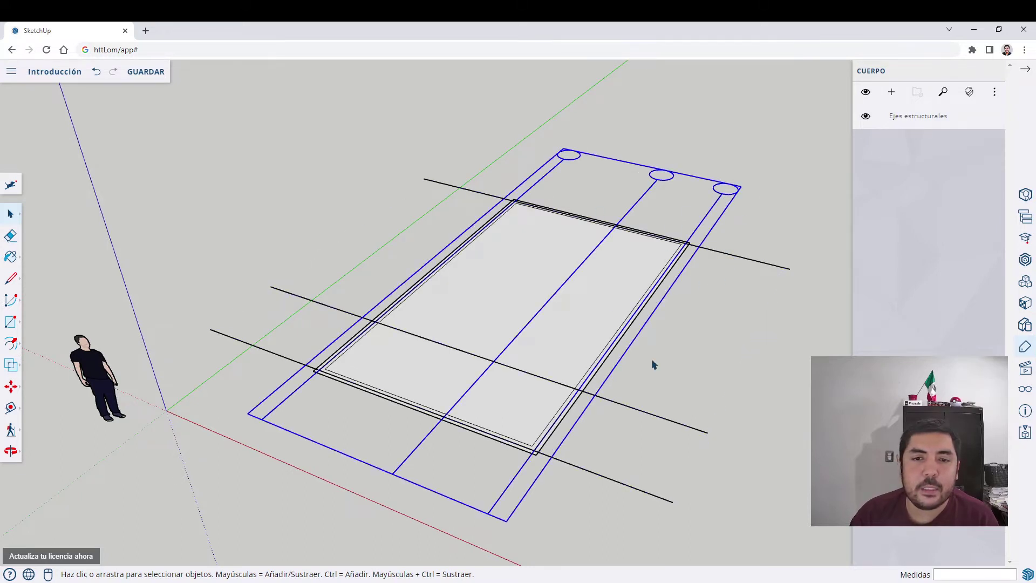
{"action": "left_click", "coordinate": [690, 386]}
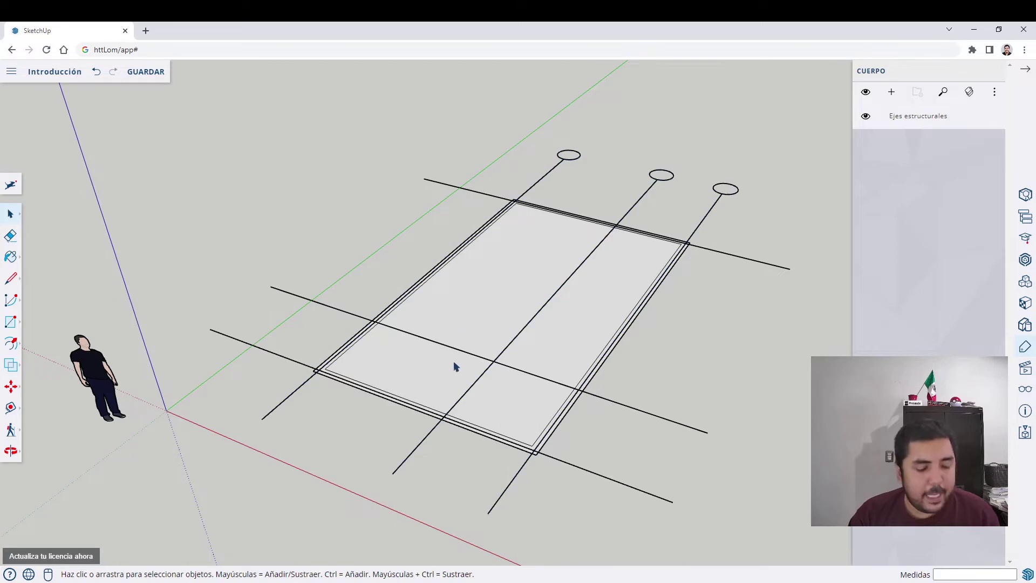
{"action": "middle_click_drag", "start_coordinate": [515, 356], "coordinate": [432, 384], "text": "shift"}
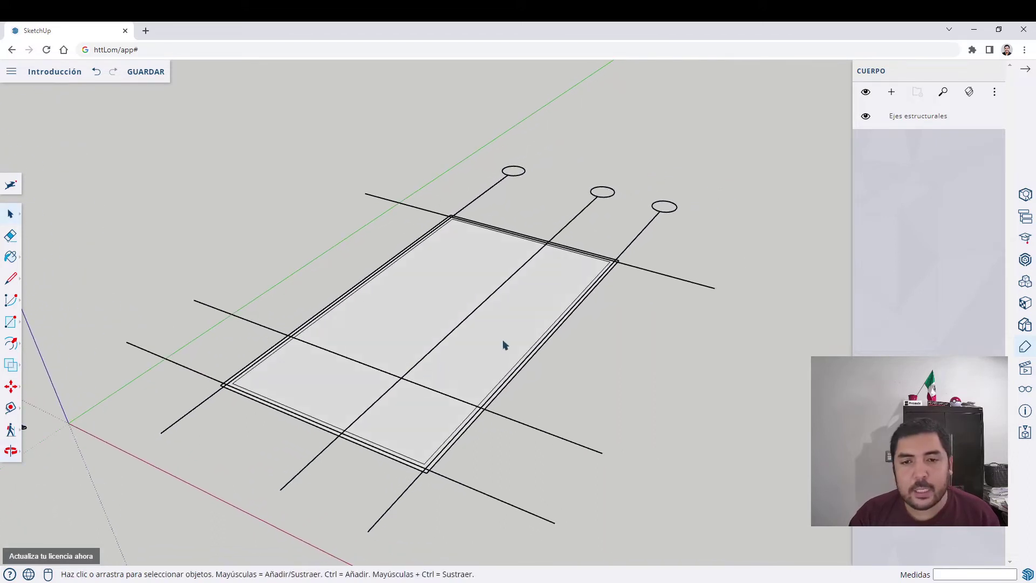
{"action": "left_click", "coordinate": [645, 230]}
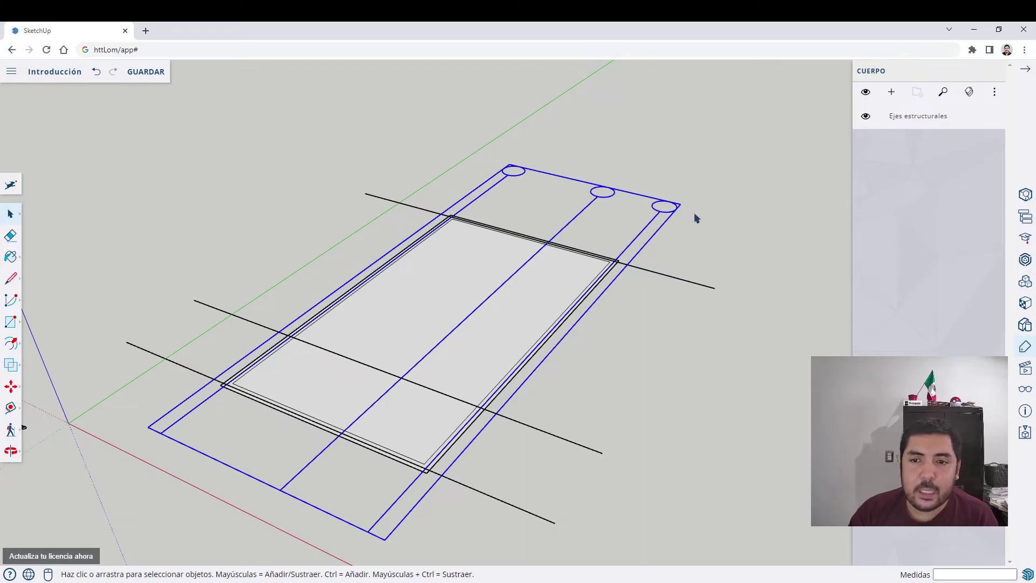
{"action": "right_click", "coordinate": [657, 211]}
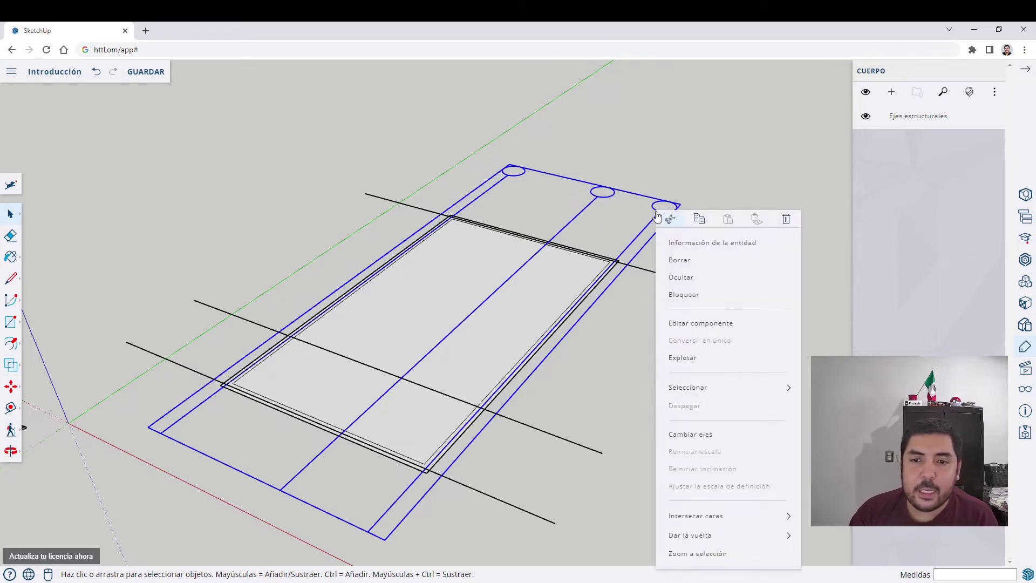
{"action": "left_click", "coordinate": [708, 243]}
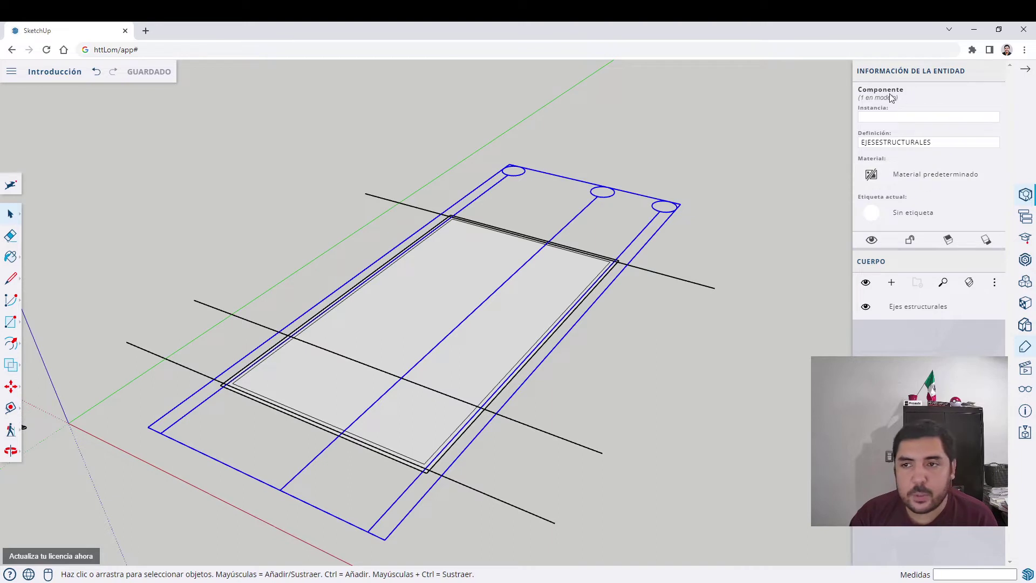
Step: Assign the lengthwise axes component to the "Ejes estructurales" tag and clear the selection
{"action": "left_click", "coordinate": [671, 281], "text": "ctrl"}
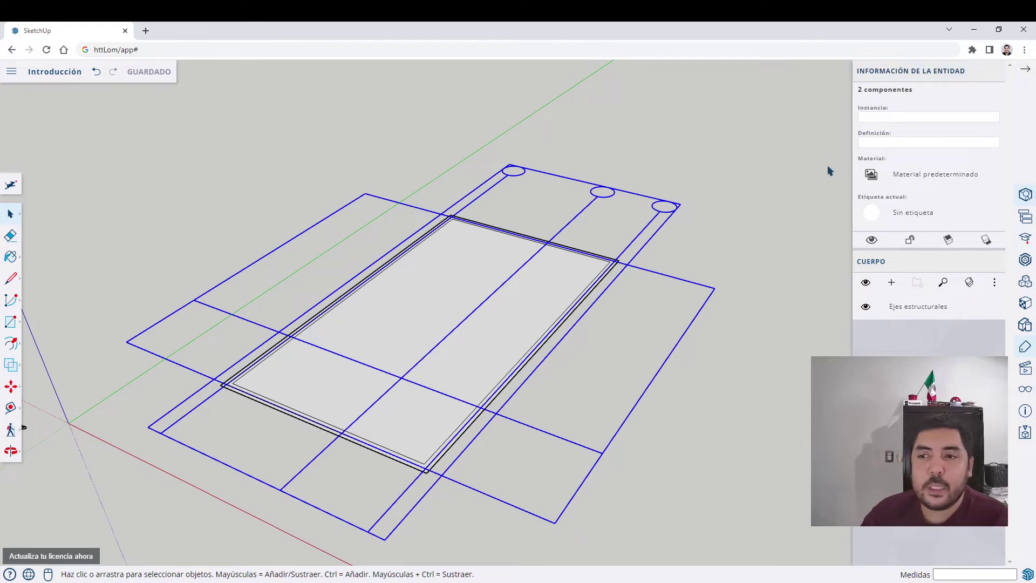
{"action": "left_click", "coordinate": [703, 318]}
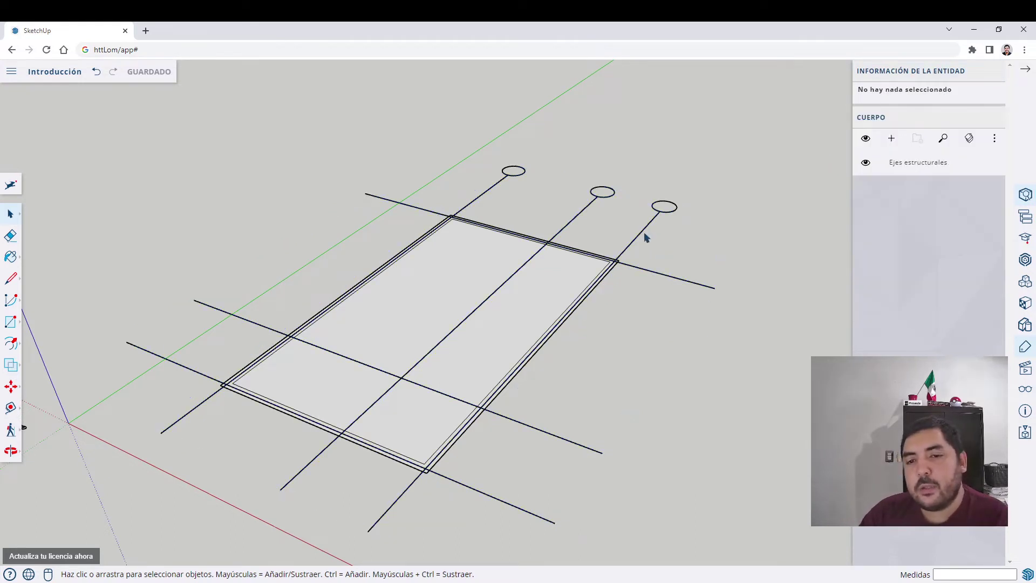
{"action": "left_click", "coordinate": [646, 238]}
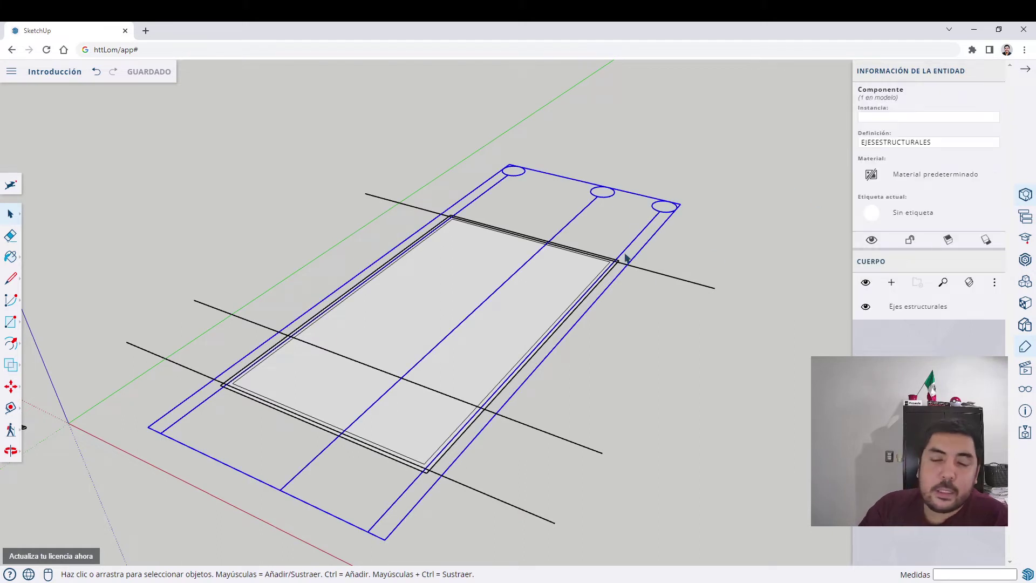
{"action": "left_click", "coordinate": [912, 213]}
{"action": "left_click", "coordinate": [910, 140]}
{"action": "left_click", "coordinate": [783, 287]}
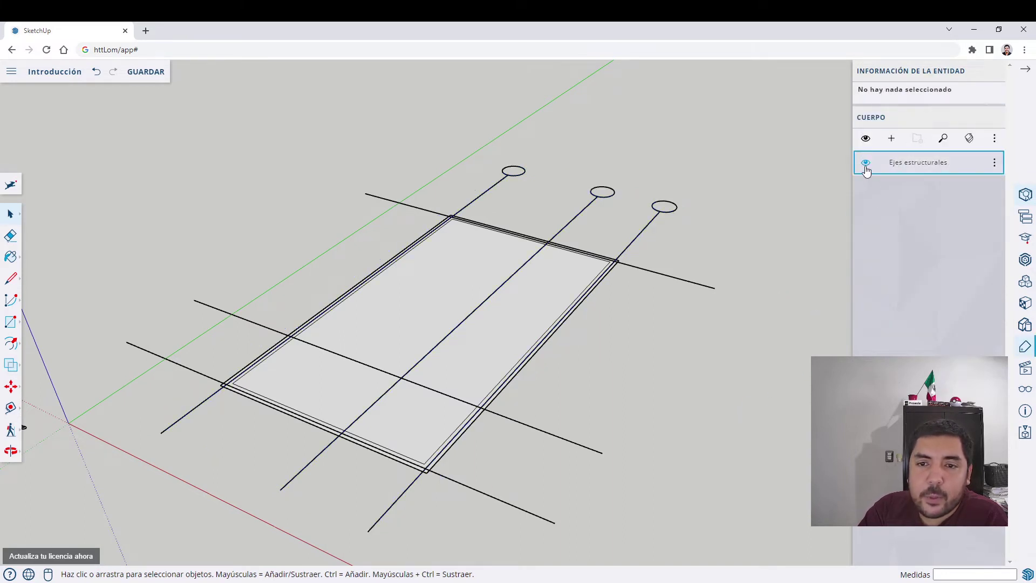
Step: Hide the "Ejes estructurales" tag in the model and return to the Select tool
{"action": "left_click", "coordinate": [865, 163]}
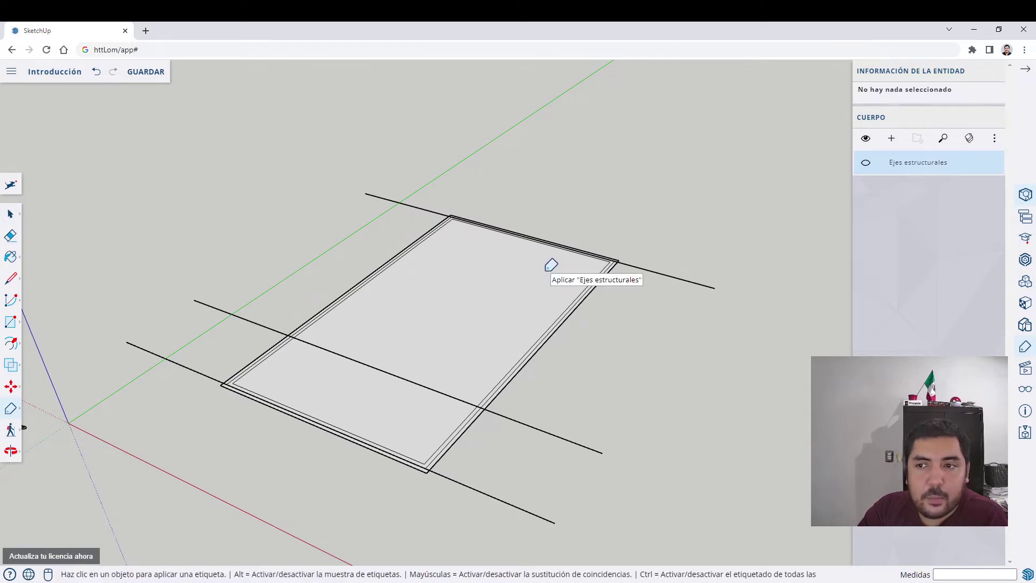
{"action": "left_click", "coordinate": [10, 215]}
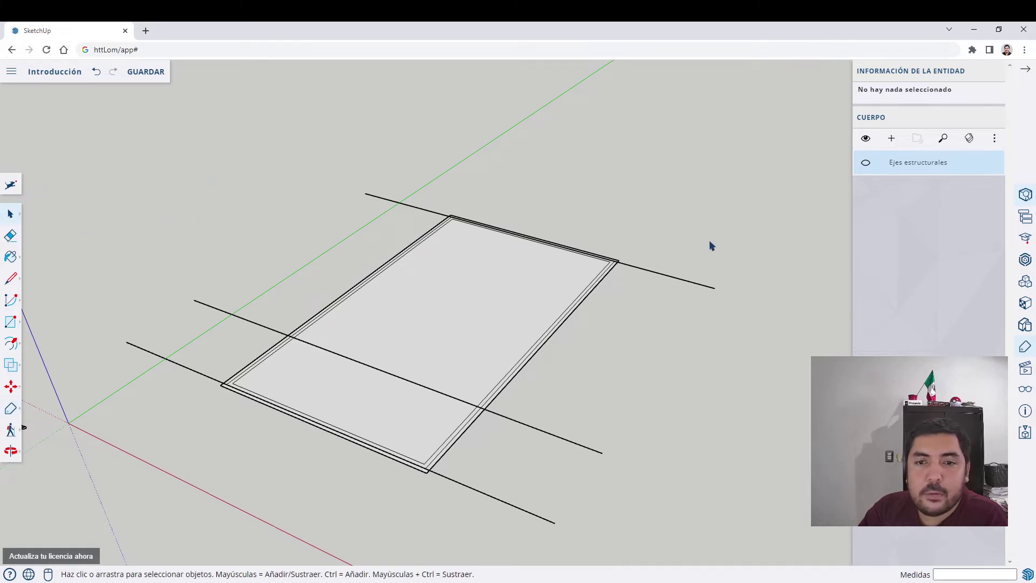
{"action": "middle_click_drag", "start_coordinate": [710, 240], "coordinate": [714, 267]}
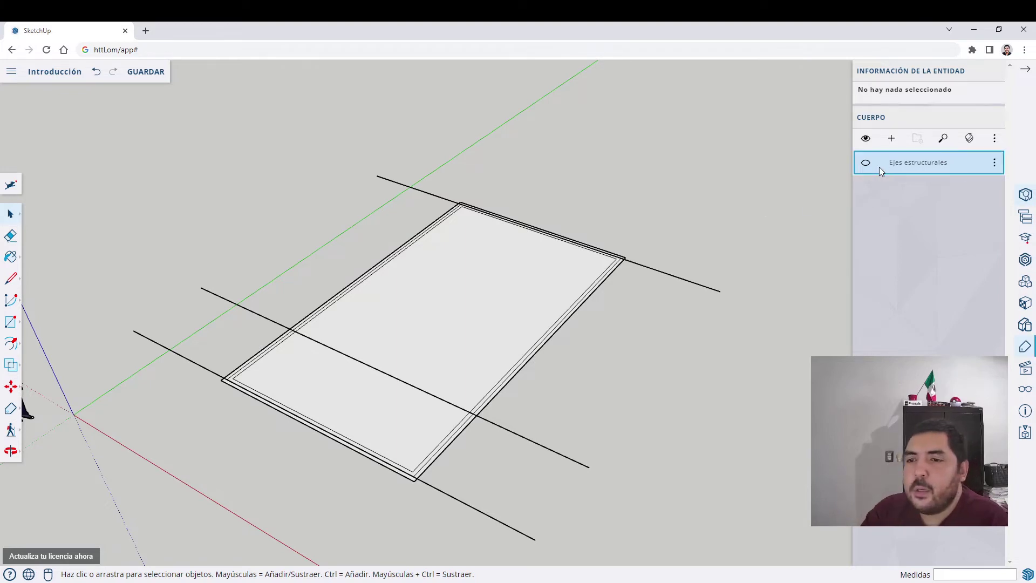
Step: Assign the component of the three crosswise axes to the hidden "Ejes estructurales" tag
{"action": "left_click", "coordinate": [660, 276]}
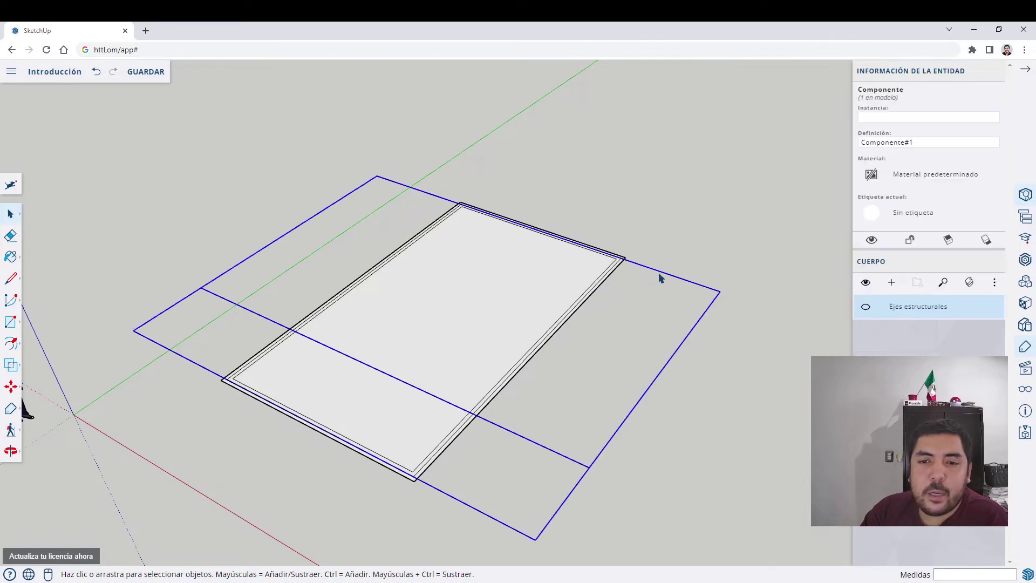
{"action": "right_click", "coordinate": [662, 278]}
{"action": "left_click", "coordinate": [673, 258]}
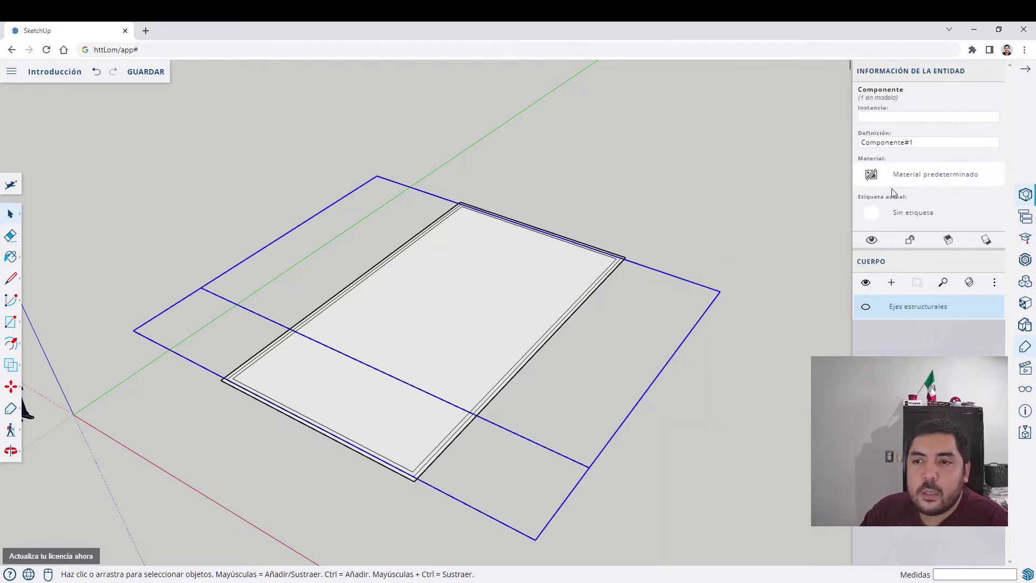
{"action": "left_click", "coordinate": [901, 217]}
{"action": "left_click", "coordinate": [915, 150]}
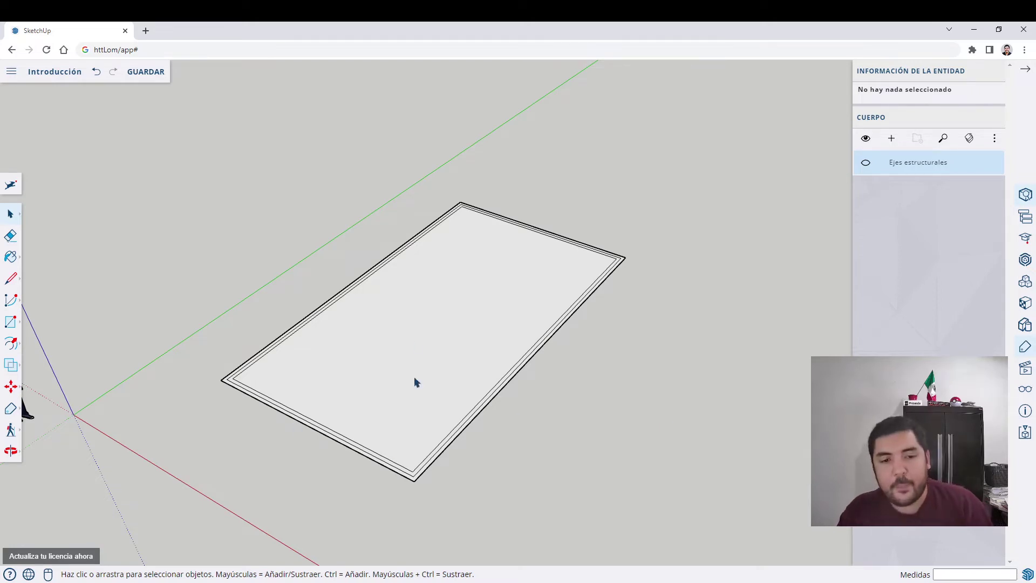
Step: Delete the large inner floor face, keeping only the band between the offset outlines
{"action": "left_click", "coordinate": [445, 345]}
{"action": "scroll", "coordinate": [333, 416], "scroll_direction": "up", "scroll_amount": 3}
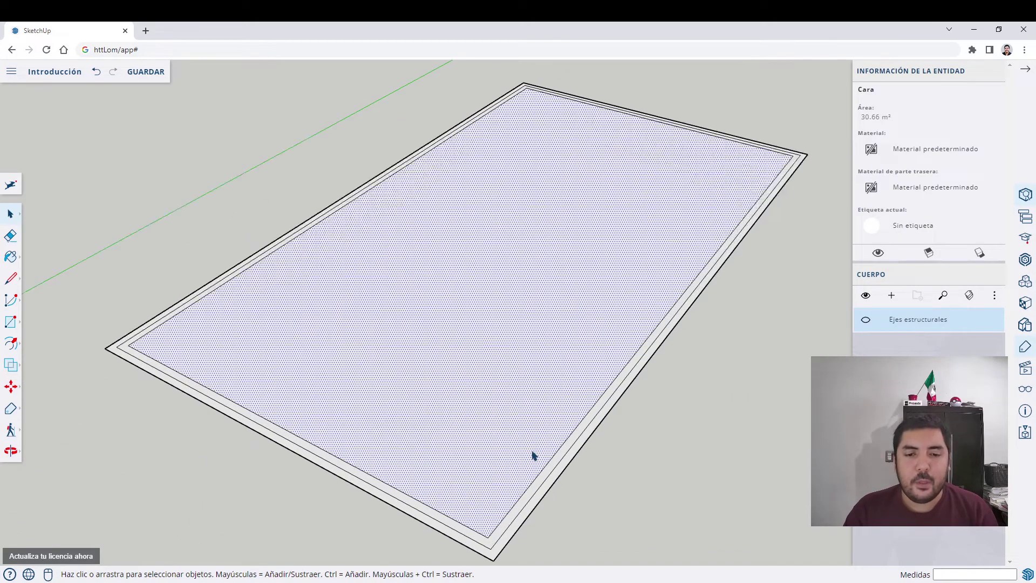
{"action": "left_click", "coordinate": [388, 485]}
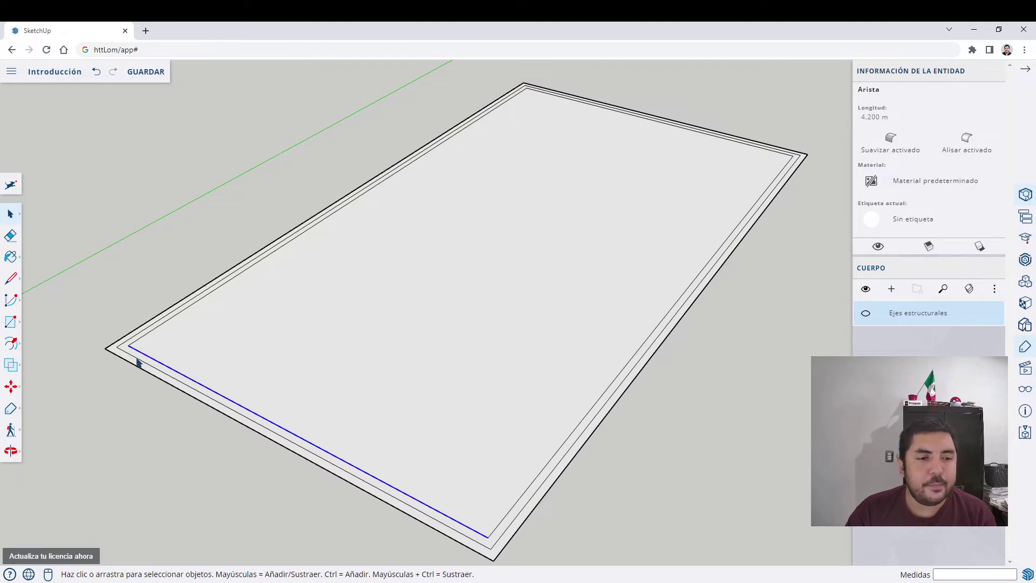
{"action": "left_click", "coordinate": [340, 370]}
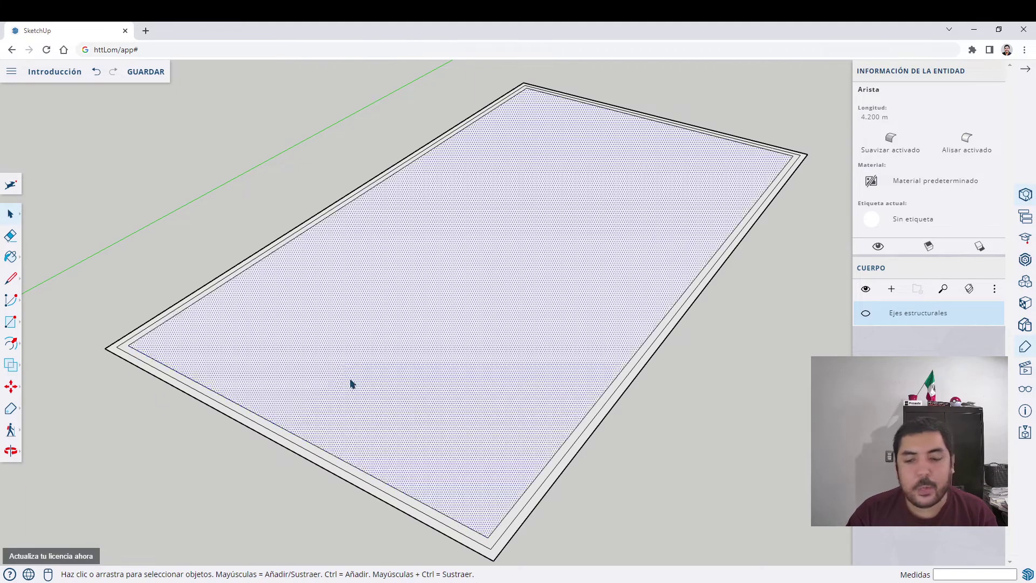
{"action": "key", "text": "Delete"}
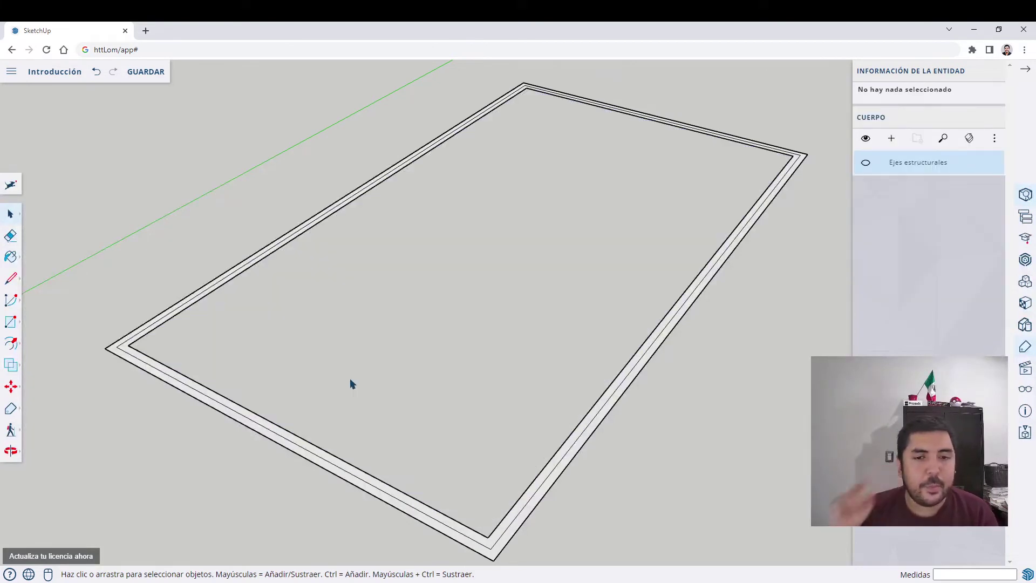
Step: Erase the front short and adjacent long edges of the centerline running through the wall band
{"action": "scroll", "coordinate": [492, 518], "scroll_direction": "up", "scroll_amount": 4}
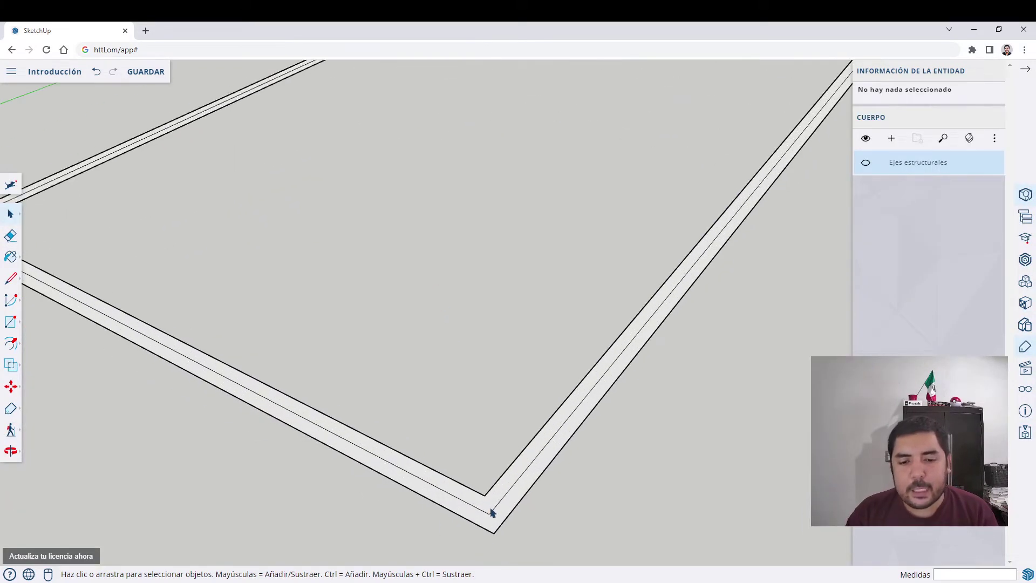
{"action": "left_click", "coordinate": [484, 513]}
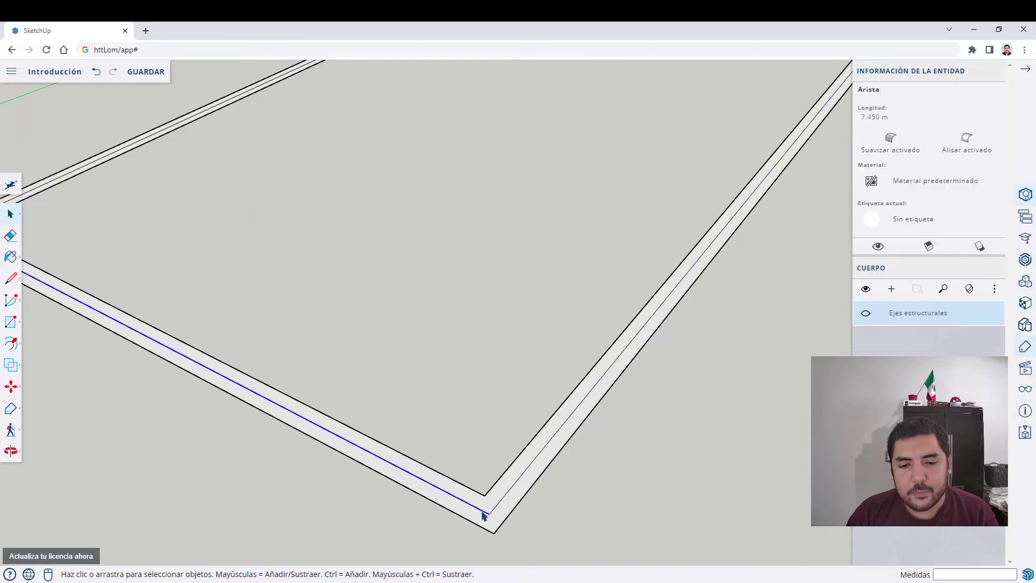
{"action": "scroll", "coordinate": [486, 512], "scroll_direction": "down", "scroll_amount": 4}
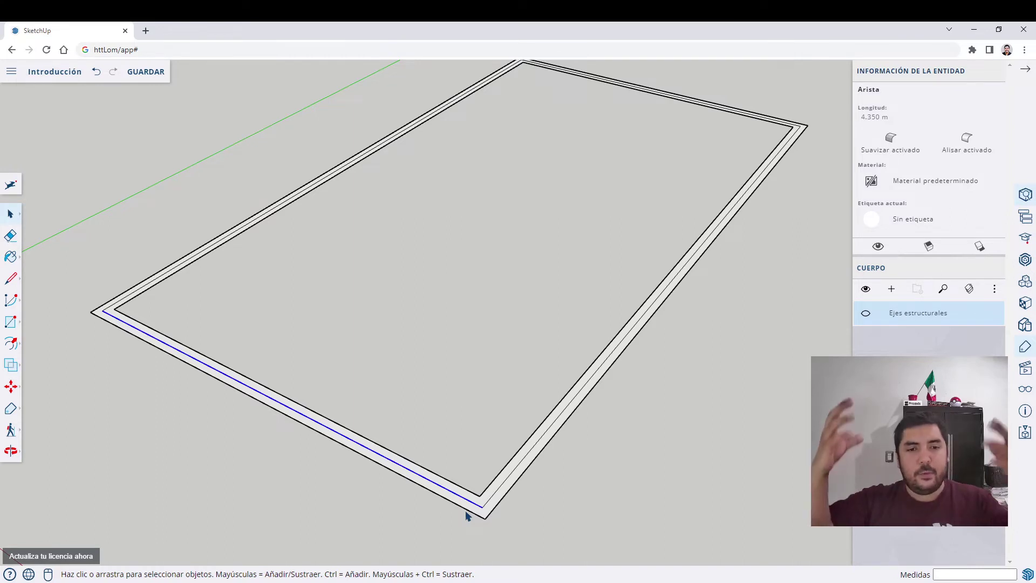
{"action": "key", "text": "e"}
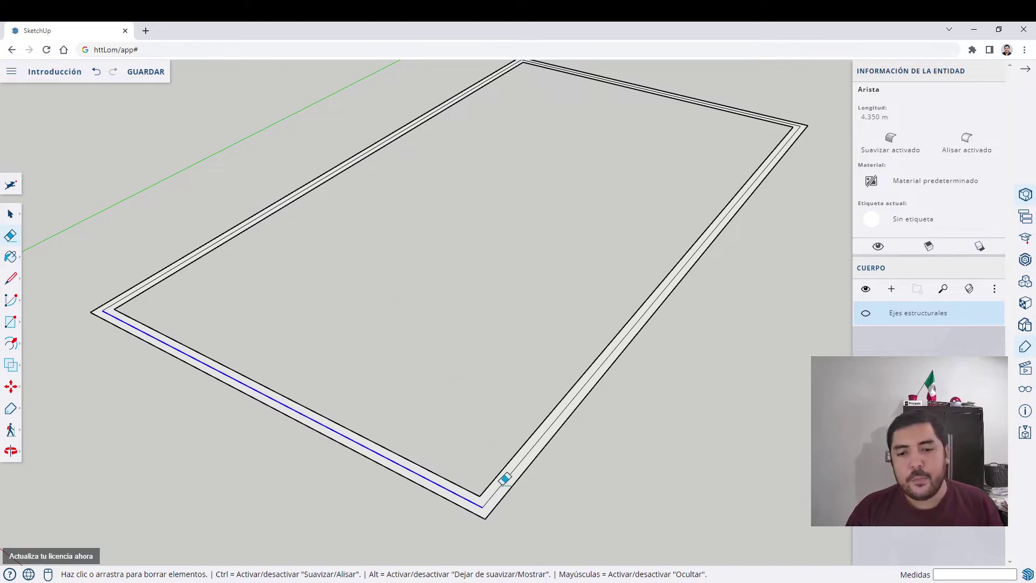
{"action": "scroll", "coordinate": [495, 496], "scroll_direction": "up", "scroll_amount": 5}
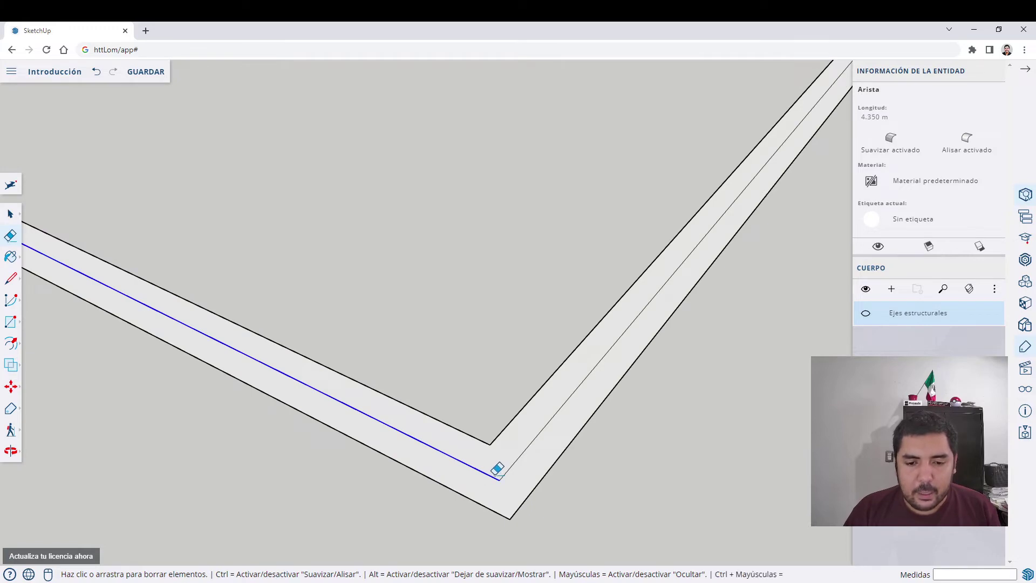
{"action": "left_click", "coordinate": [495, 474]}
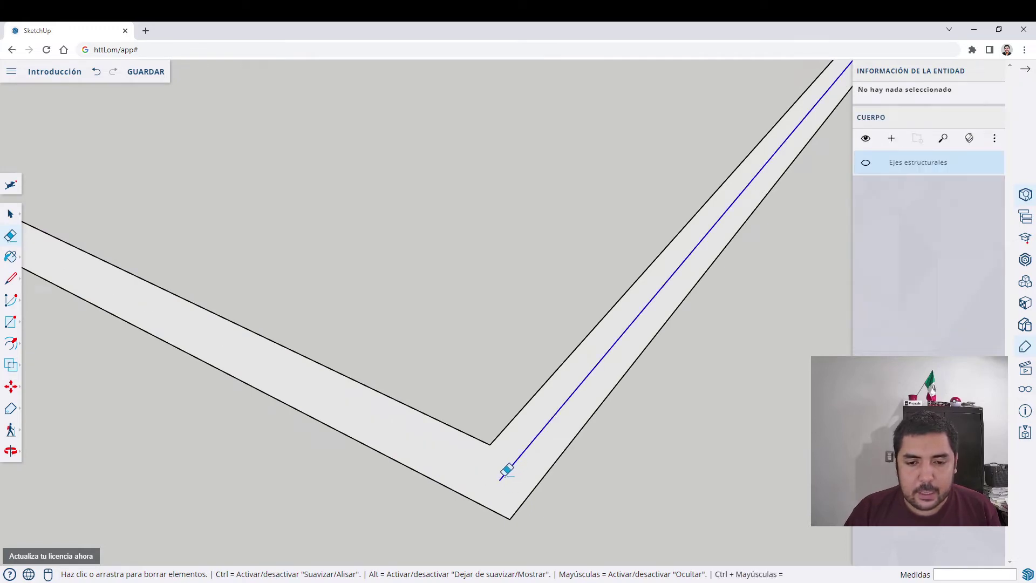
{"action": "left_click", "coordinate": [506, 469]}
{"action": "scroll", "coordinate": [485, 453], "scroll_direction": "down", "scroll_amount": 6}
Step: Erase the two remaining centerline edges at the rear corner of the wall band and return to the Select tool
{"action": "scroll", "coordinate": [504, 170], "scroll_direction": "up", "scroll_amount": 6}
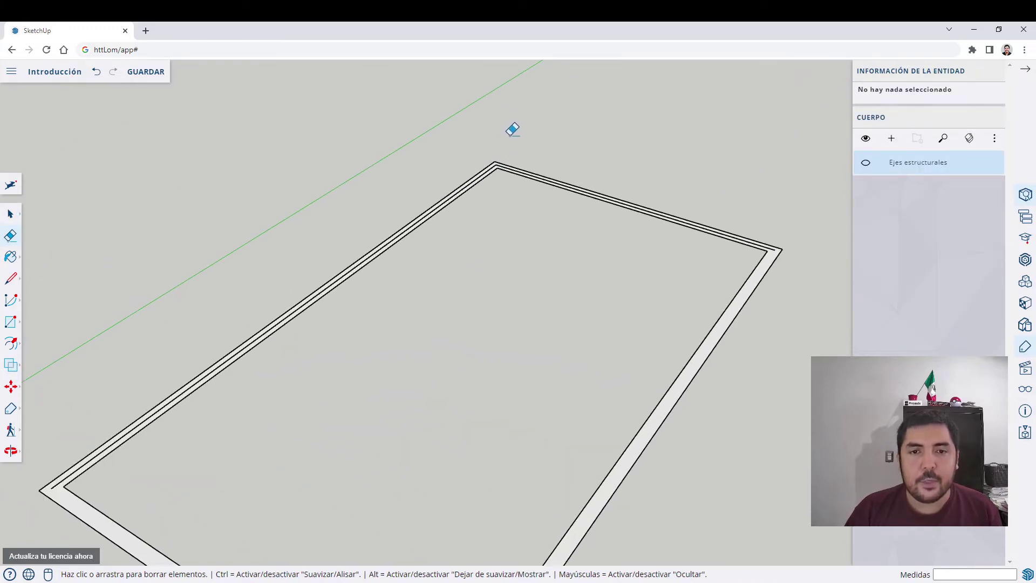
{"action": "left_click", "coordinate": [468, 206]}
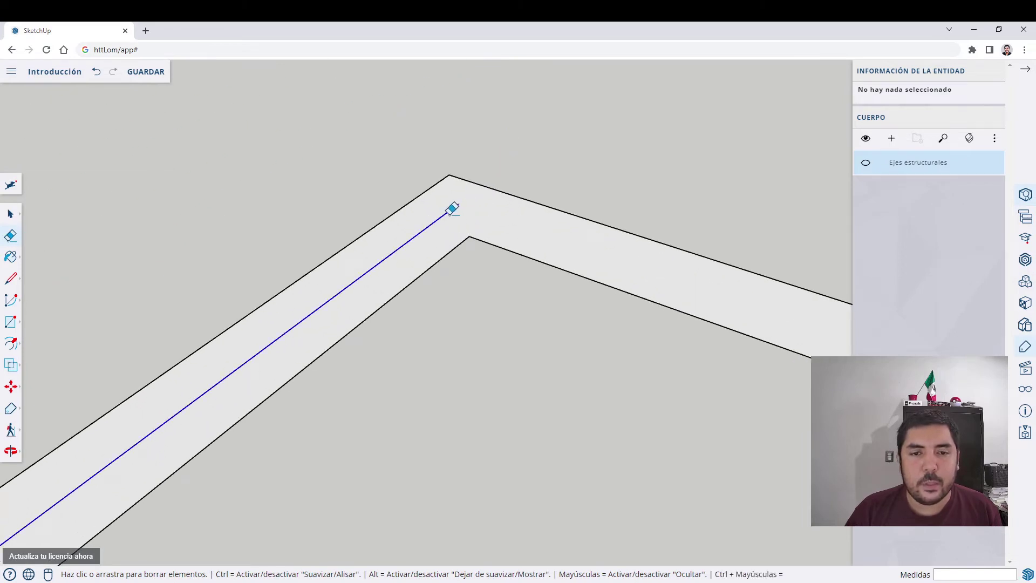
{"action": "left_click", "coordinate": [453, 208]}
{"action": "scroll", "coordinate": [439, 233], "scroll_direction": "down", "scroll_amount": 5}
{"action": "scroll", "coordinate": [379, 279], "scroll_direction": "down", "scroll_amount": 2}
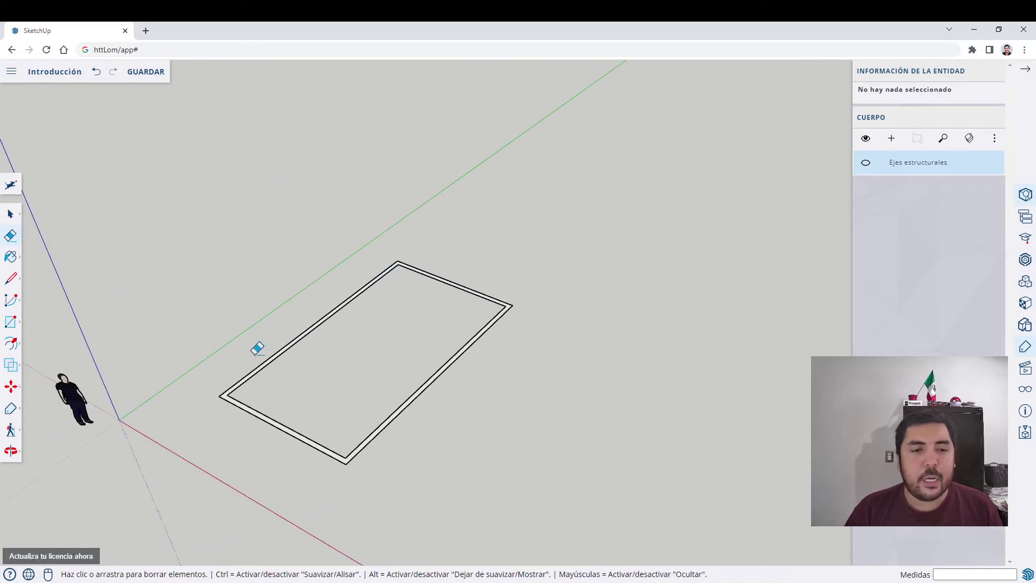
{"action": "scroll", "coordinate": [206, 471], "scroll_direction": "up", "scroll_amount": 2}
{"action": "key", "text": "space"}
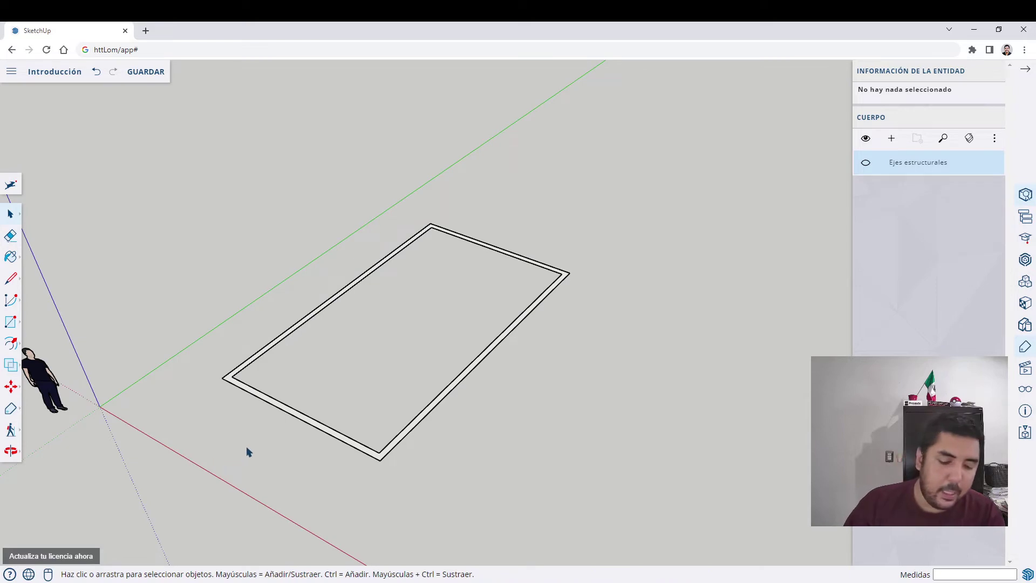
Step: Try to extrude the wall band upward with Push/Pull, and undo the extrusion
{"action": "key", "text": "p"}
{"action": "scroll", "coordinate": [254, 411], "scroll_direction": "up", "scroll_amount": 3}
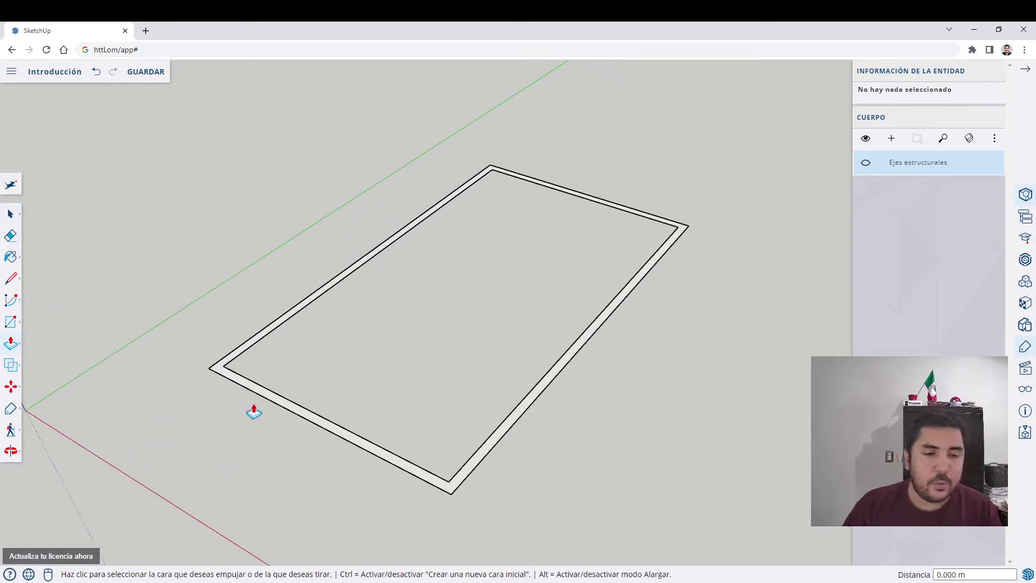
{"action": "left_click", "coordinate": [281, 410]}
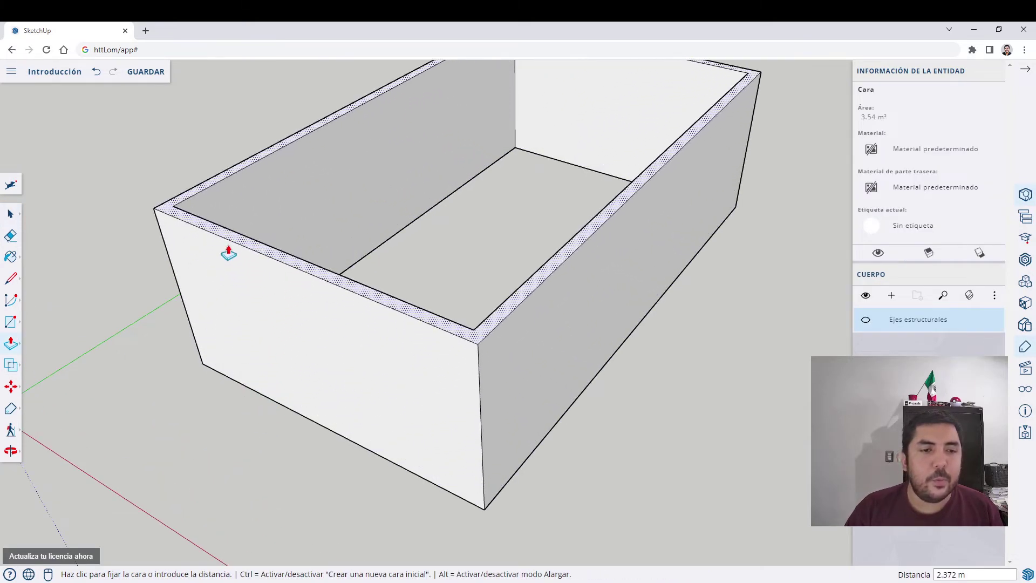
{"action": "left_click", "coordinate": [221, 335]}
{"action": "key", "text": "ctrl+z"}
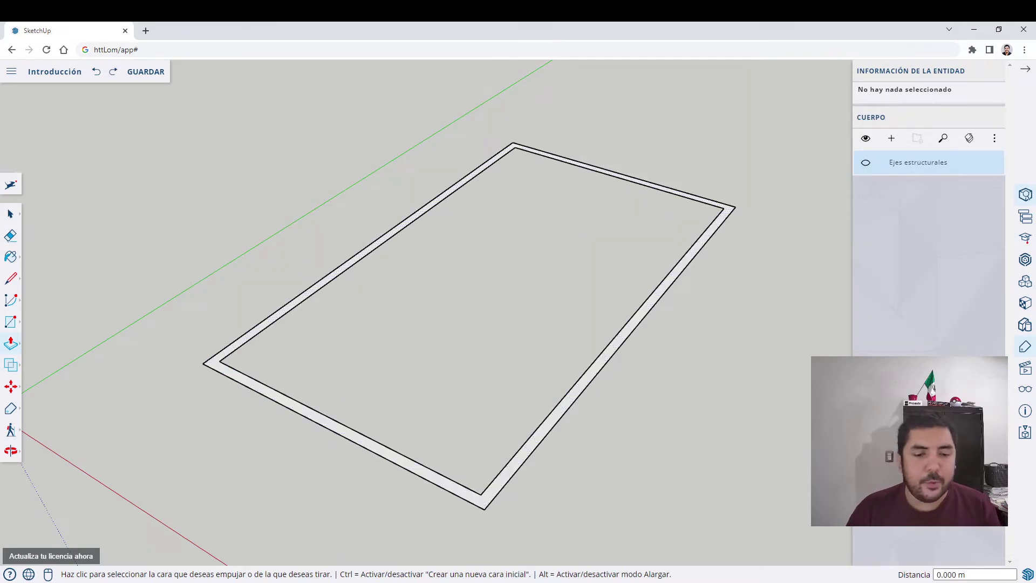
Step: Switch to the Notepad shortcut list and add the line "C - CIRCLE" below "L - LINEA"
{"action": "key", "text": "alt+Tab"}
{"action": "left_click", "coordinate": [701, 338]}
{"action": "key", "text": "Return"}
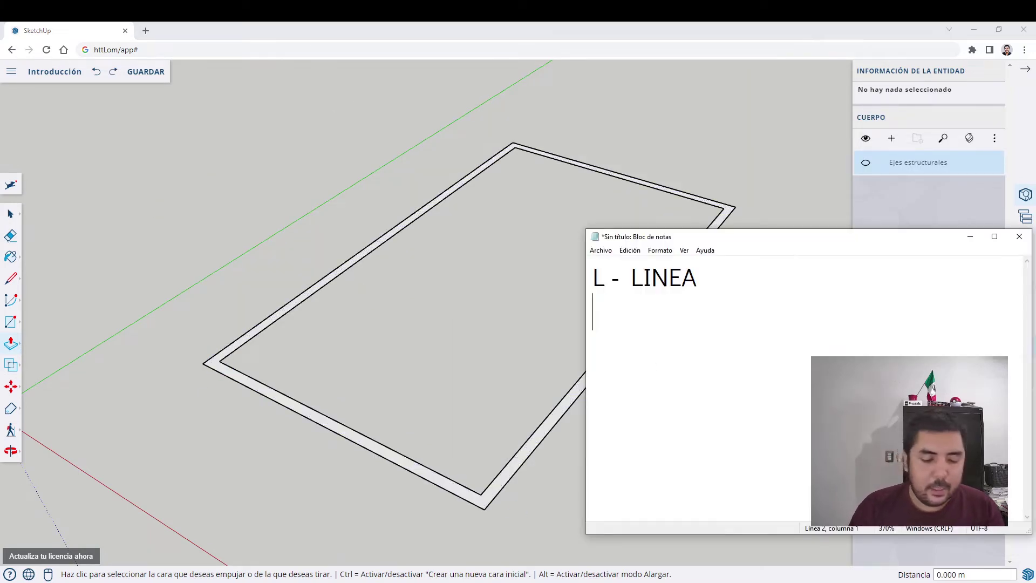
{"action": "type", "text": "C - CIRCLE"}
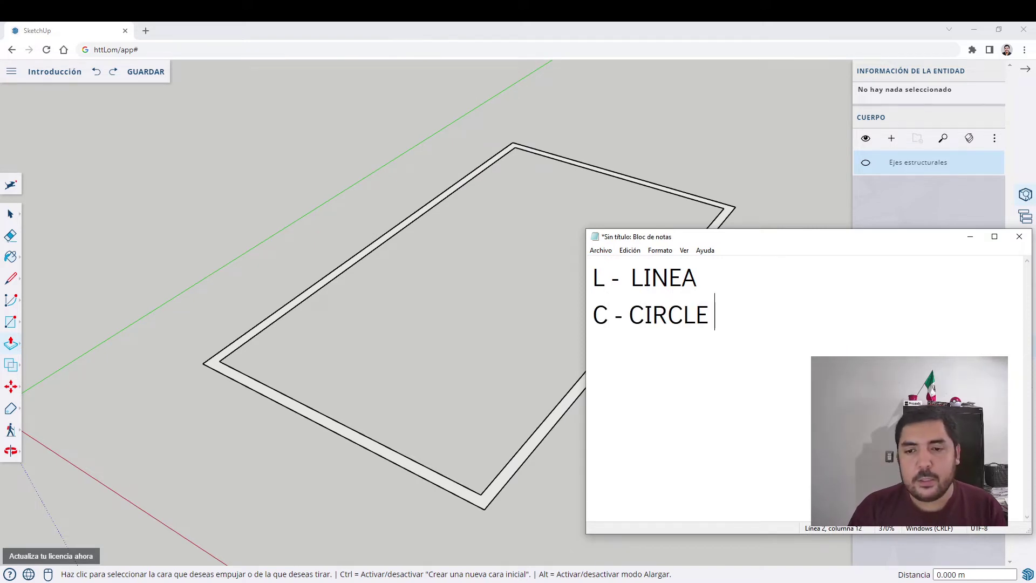
{"action": "key", "text": "Return"}
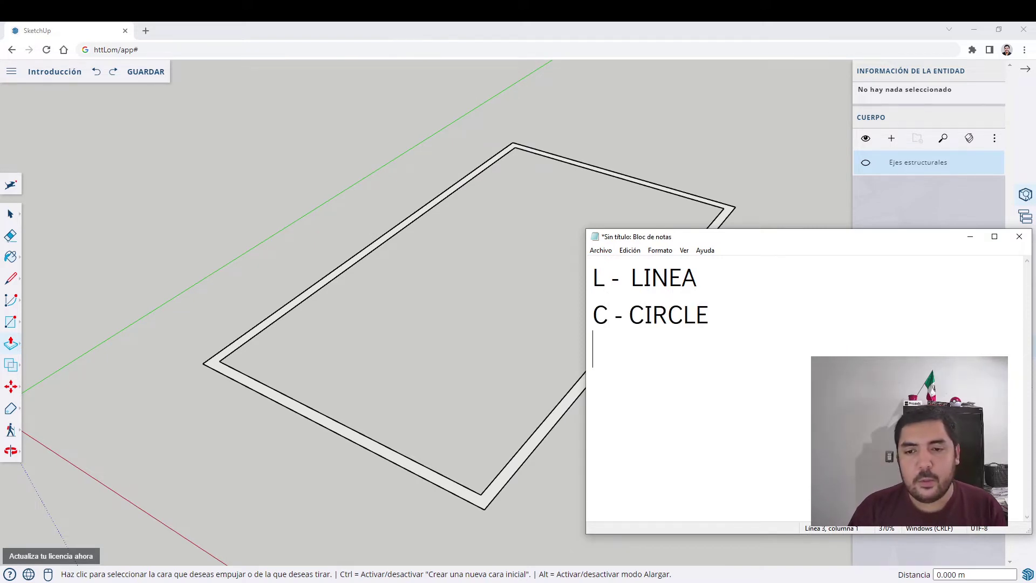
Step: Add the lines "F - OFFSET" and "P - PUSH" to the shortcut list
{"action": "type", "text": "F"}
{"action": "key", "text": "BackSpace"}
{"action": "type", "text": "F"}
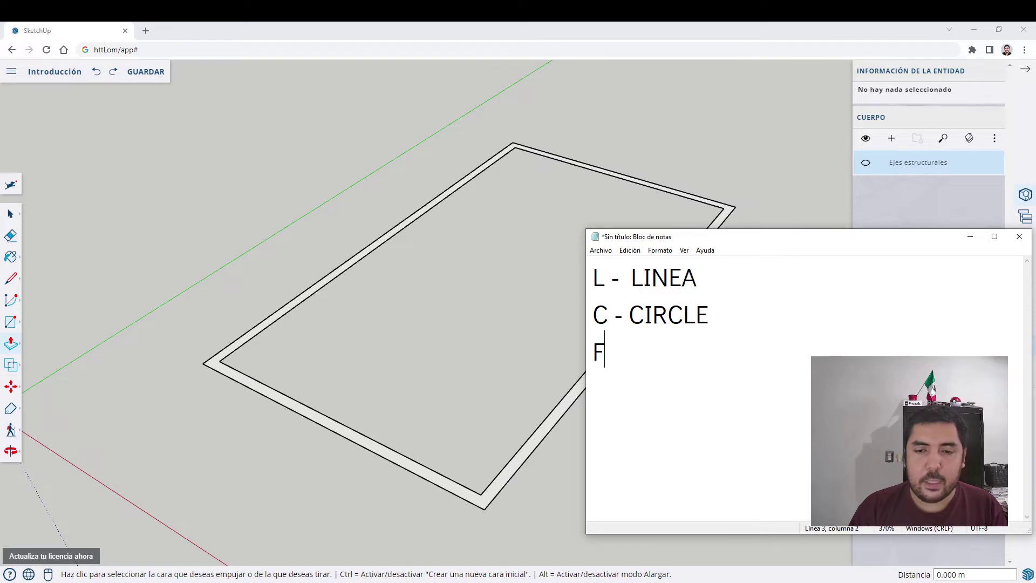
{"action": "type", "text": " - OFFSET"}
{"action": "key", "text": "Return"}
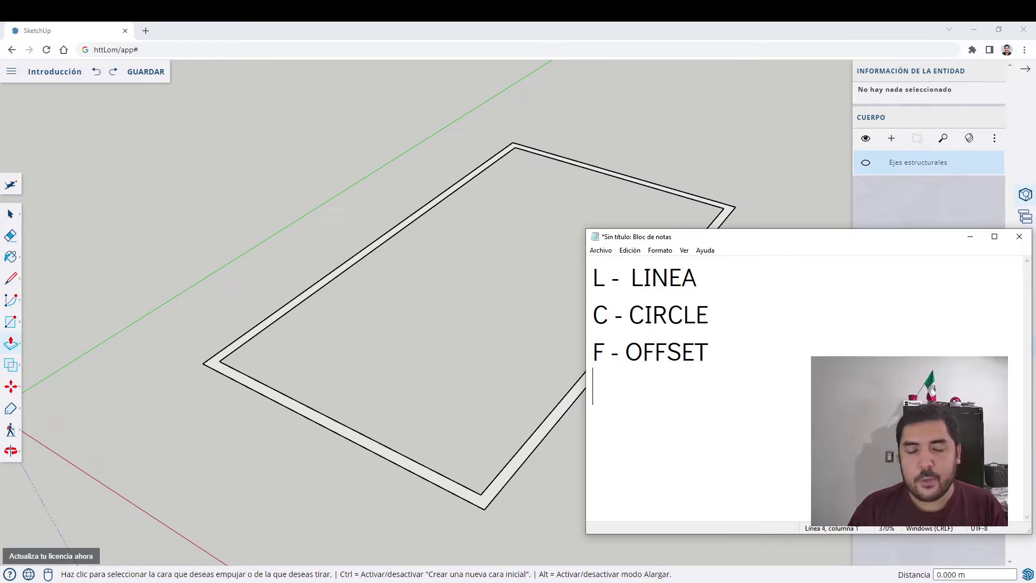
{"action": "type", "text": "P -  PUSH"}
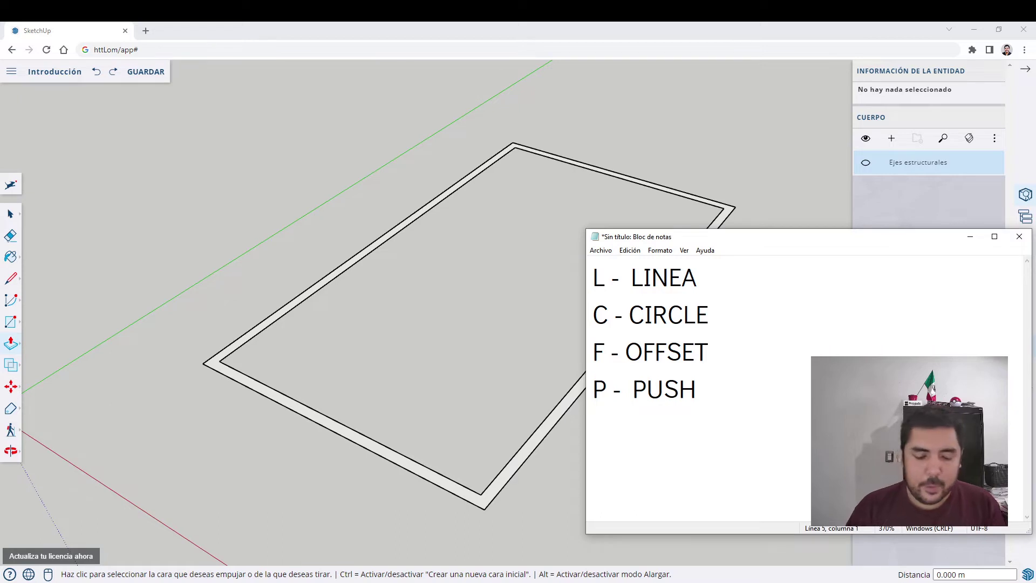
Step: Add a "----" separator to the notes, followed by the lines "Etiquetas (Cuerpo)" and "Información del modelo"
{"action": "type", "text": " ----"}
{"action": "key", "text": "Return"}
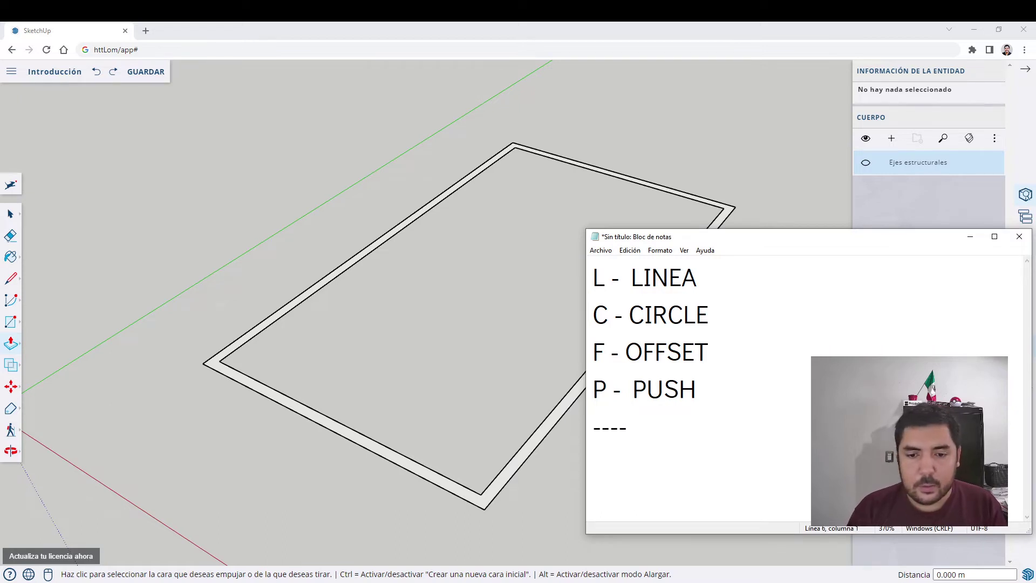
{"action": "type", "text": "Etiquetas "}
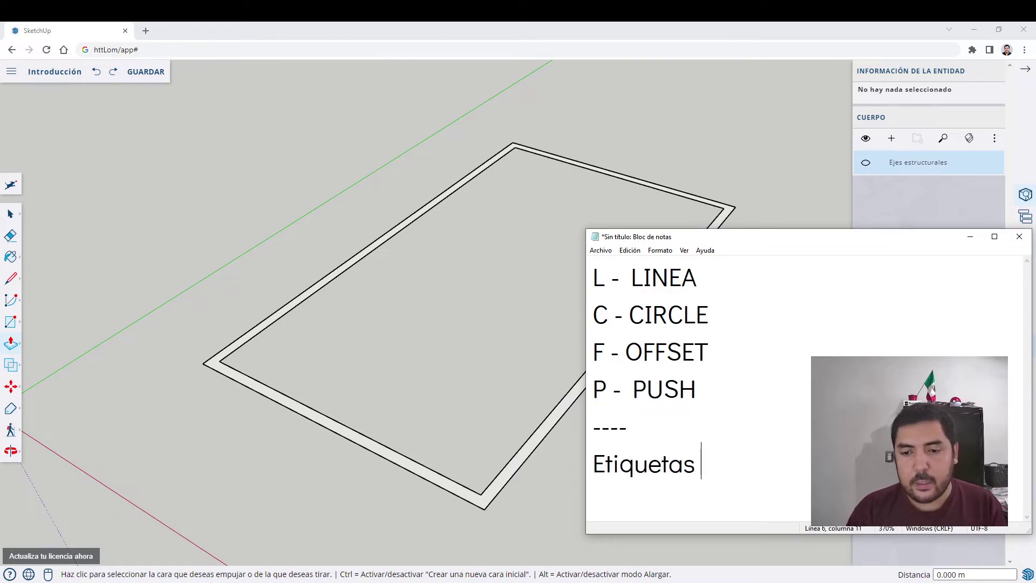
{"action": "type", "text": "(Cuerpo)"}
{"action": "key", "text": "Return"}
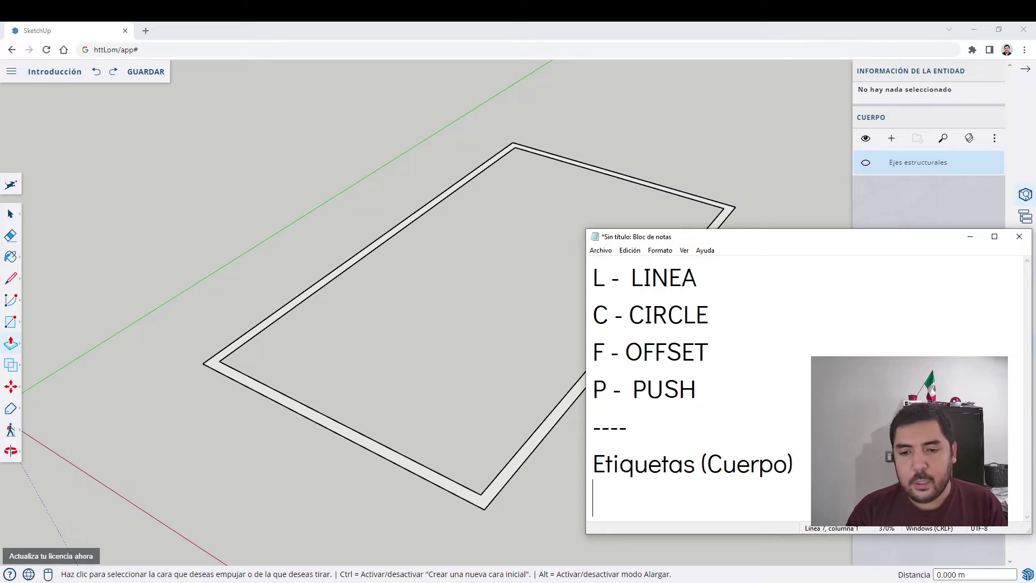
{"action": "type", "text": "Información del mode"}
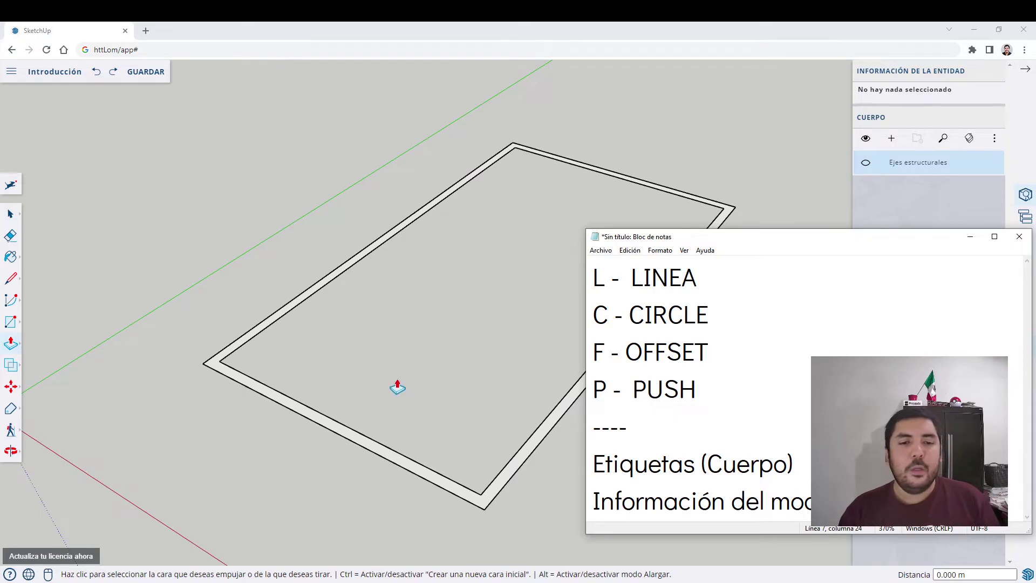
Step: Switch back to SketchUp and extrude the wall band upward 3.4 m with Push/Pull
{"action": "left_click", "coordinate": [363, 440]}
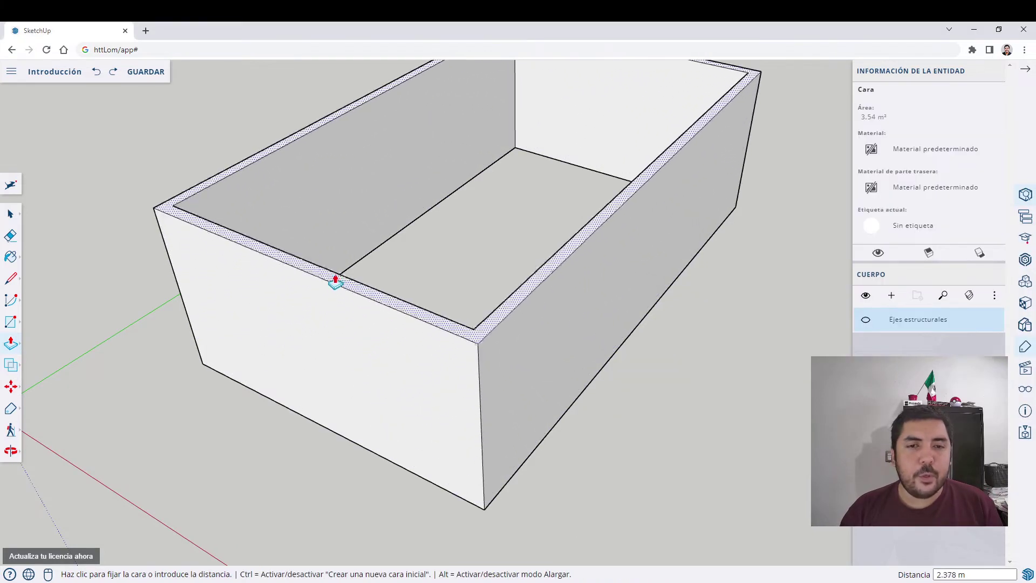
{"action": "left_click", "coordinate": [299, 199]}
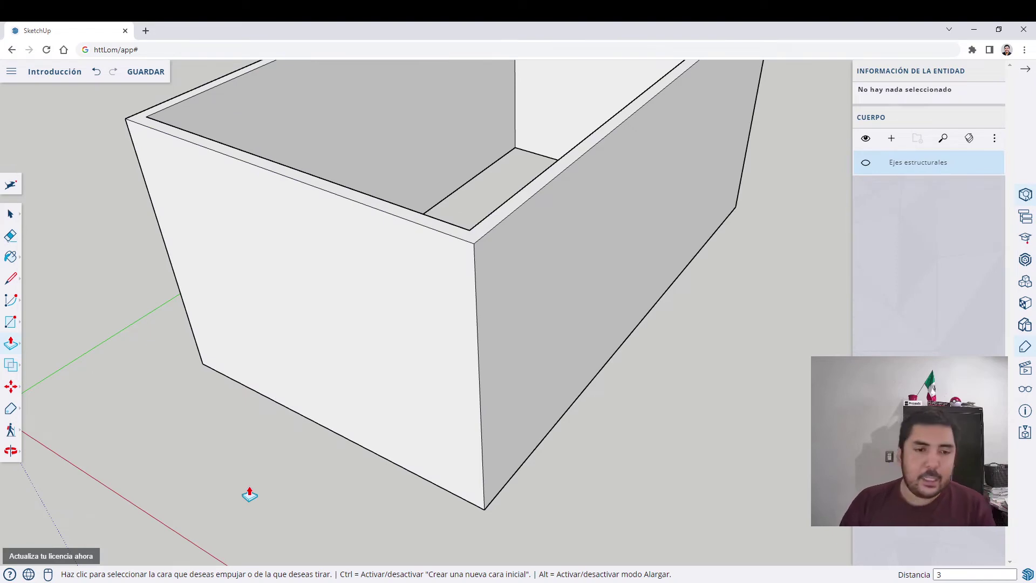
{"action": "scroll", "coordinate": [250, 494], "scroll_direction": "down", "scroll_amount": 2}
{"action": "scroll", "coordinate": [301, 467], "scroll_direction": "down", "scroll_amount": 5}
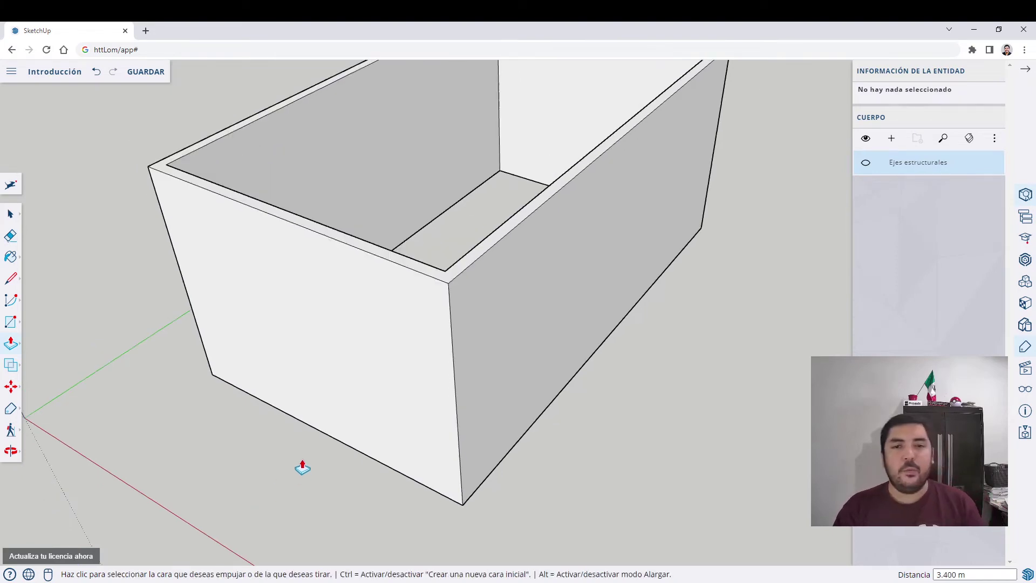
Step: Select the bottom edge of the short front wall with the Select tool
{"action": "middle_click_drag", "start_coordinate": [388, 424], "coordinate": [324, 477]}
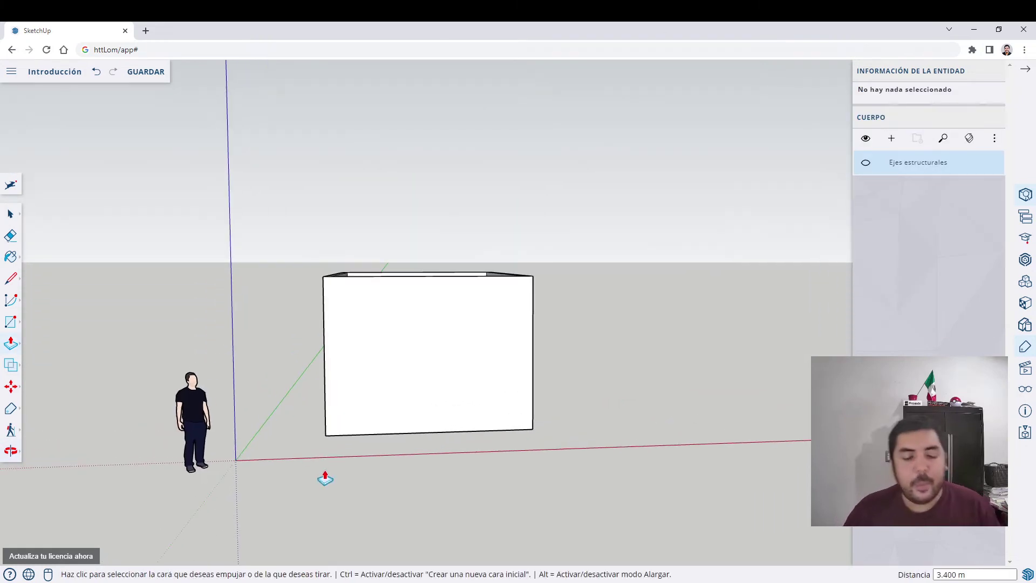
{"action": "left_click", "coordinate": [401, 441]}
{"action": "middle_click_drag", "start_coordinate": [401, 441], "coordinate": [296, 451]}
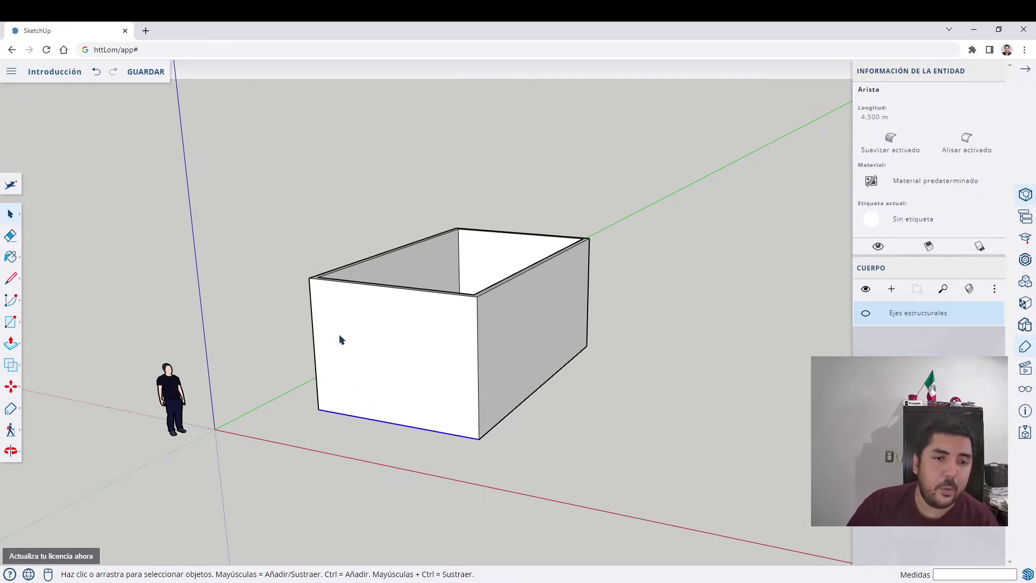
Step: Undo the wall extrusion and extrude the wall band upward again by 3 m with Push/Pull
{"action": "scroll", "coordinate": [356, 347], "scroll_direction": "up", "scroll_amount": 4}
{"action": "scroll", "coordinate": [380, 353], "scroll_direction": "down", "scroll_amount": 3}
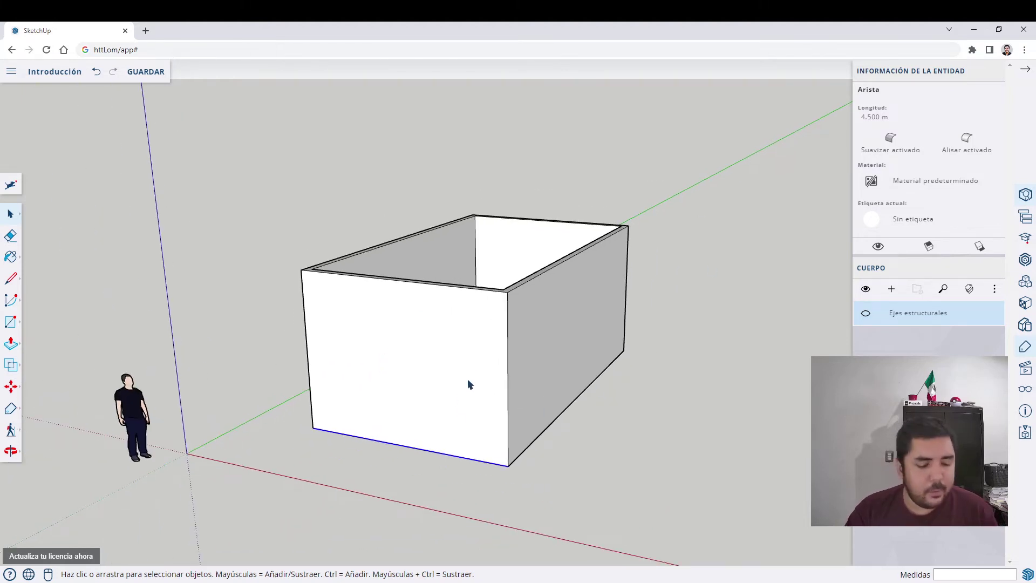
{"action": "key", "text": "ctrl+z"}
{"action": "key", "text": "p"}
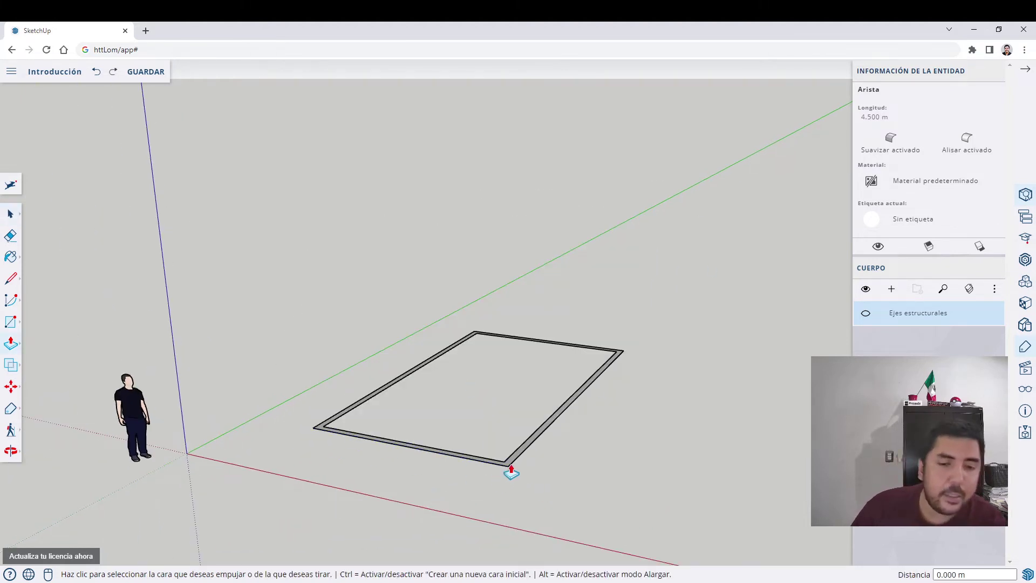
{"action": "left_click", "coordinate": [523, 456]}
{"action": "left_click", "coordinate": [529, 329]}
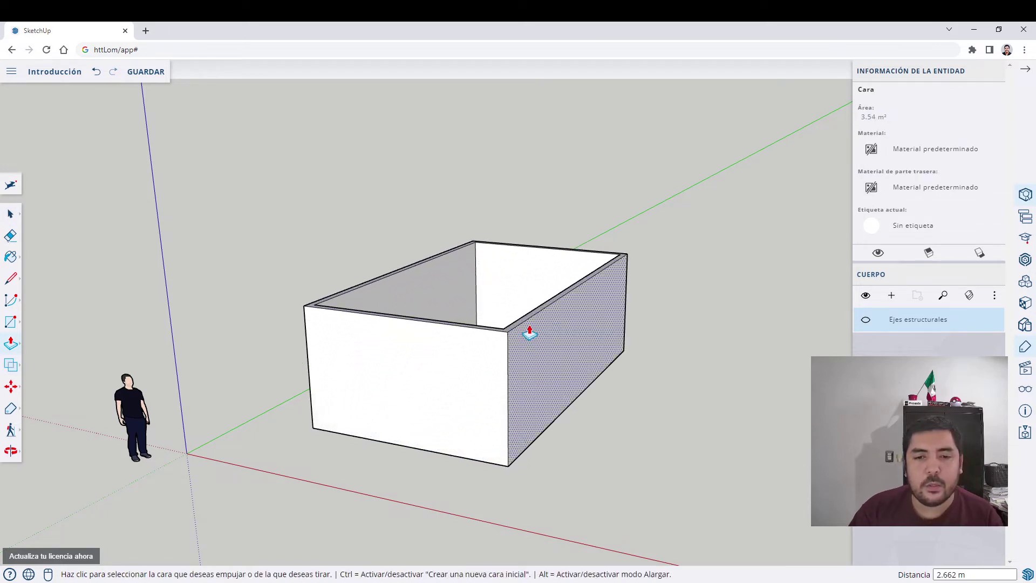
{"action": "type", "text": "3"}
{"action": "key", "text": "Return"}
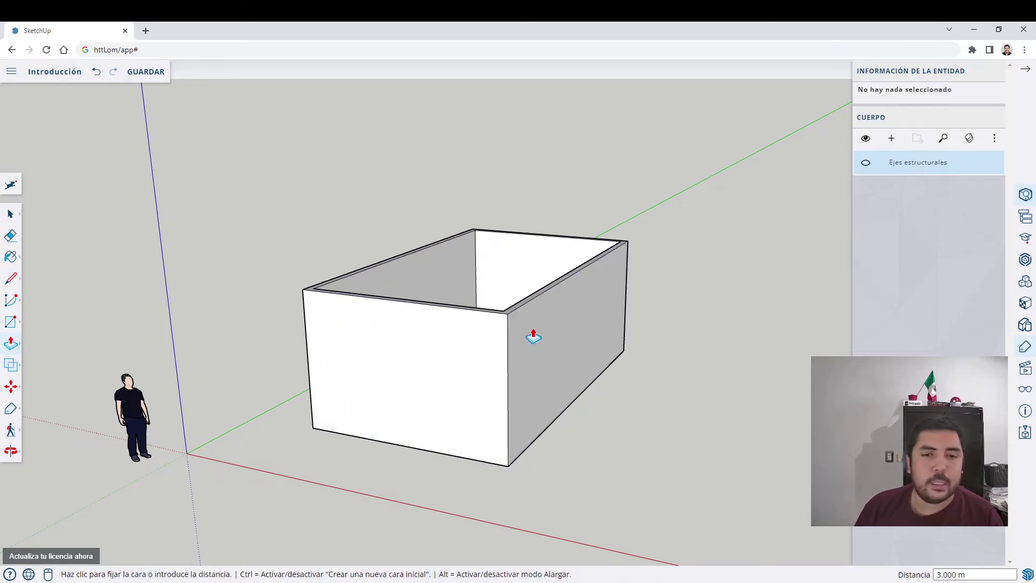
{"action": "key", "text": "space"}
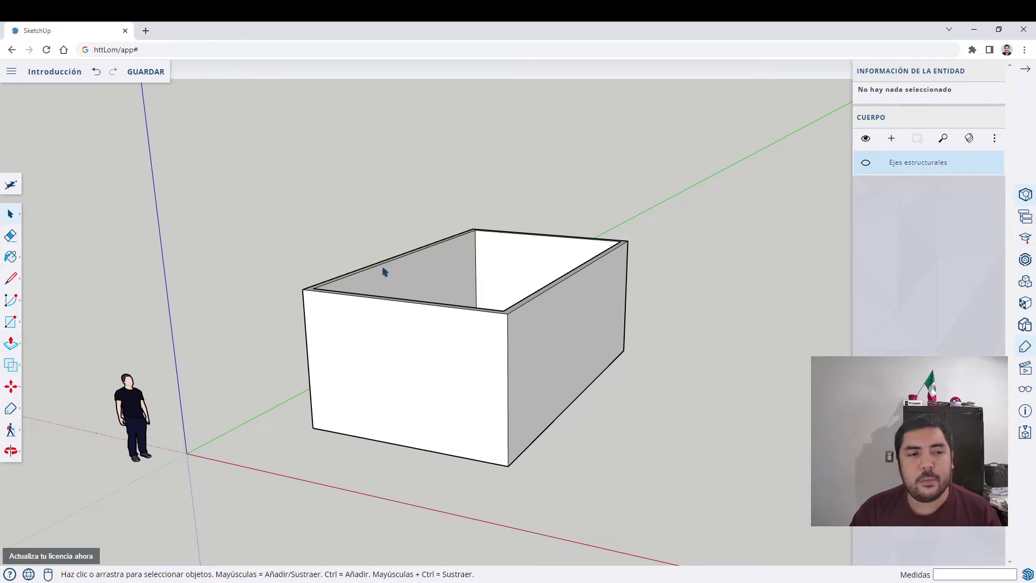
Step: Select all connected wall geometry and make it a component with the default definition name and settings
{"action": "middle_click_drag", "start_coordinate": [516, 346], "coordinate": [449, 352]}
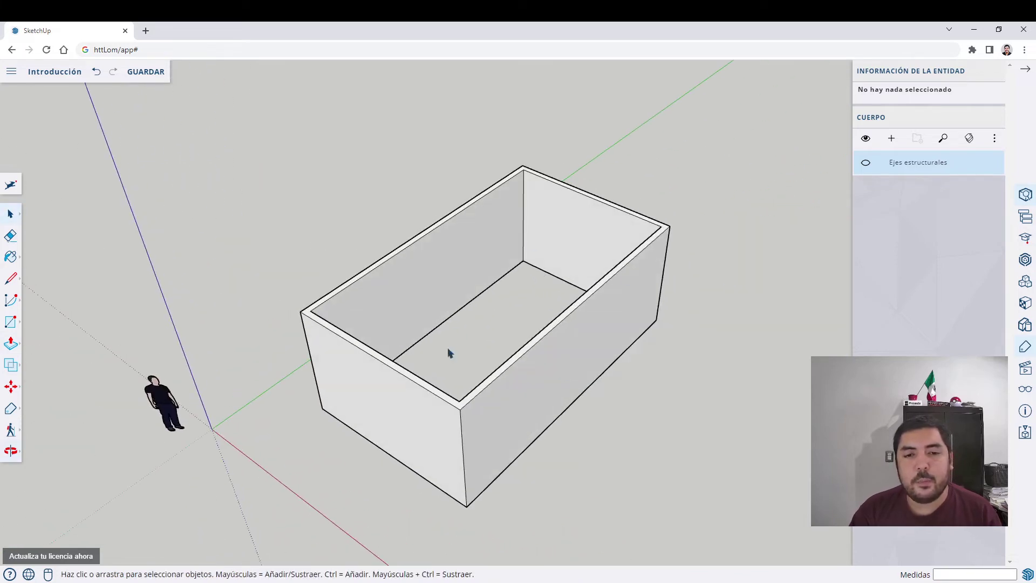
{"action": "triple_click", "coordinate": [416, 285]}
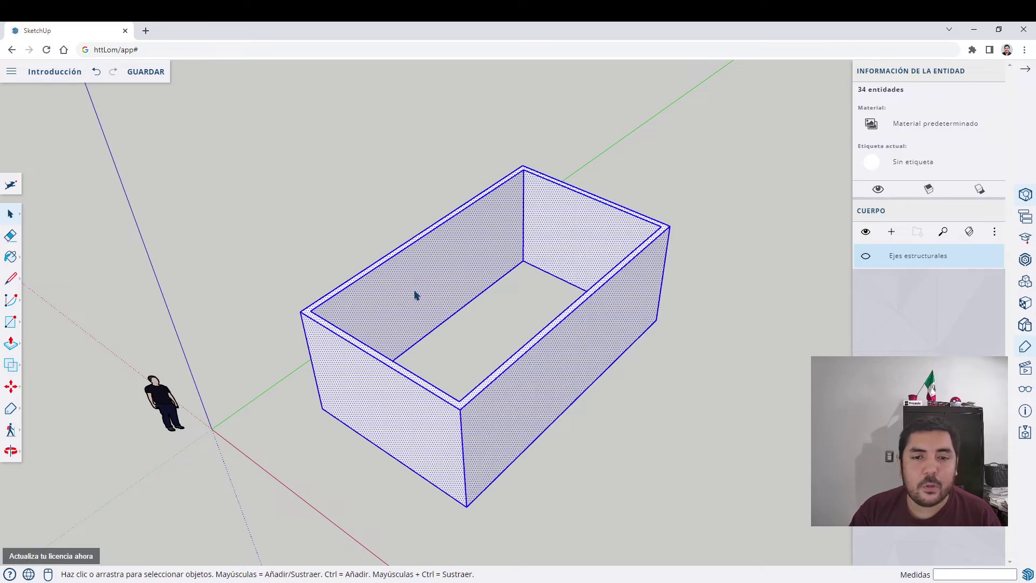
{"action": "triple_click", "coordinate": [418, 299]}
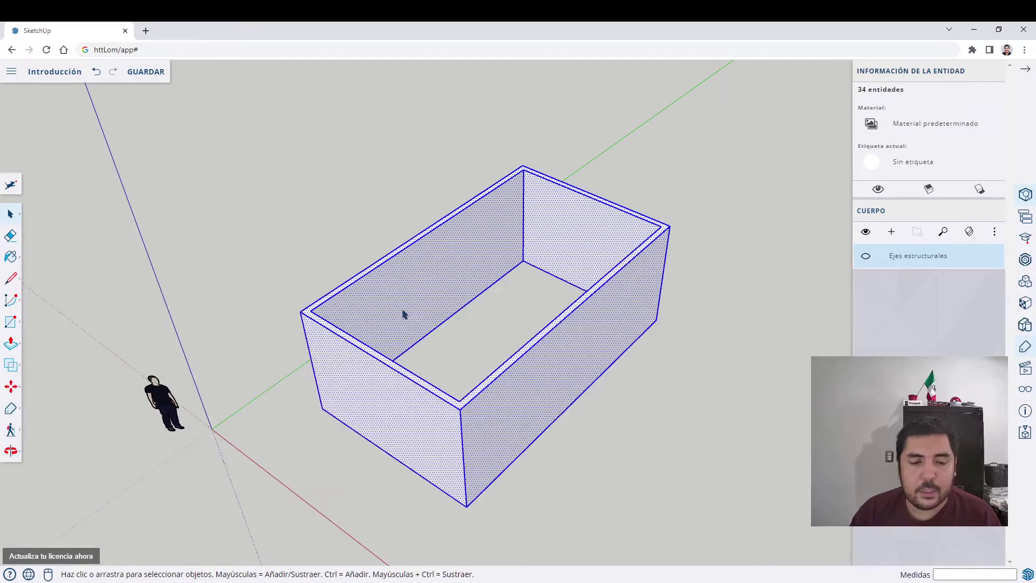
{"action": "key", "text": "g"}
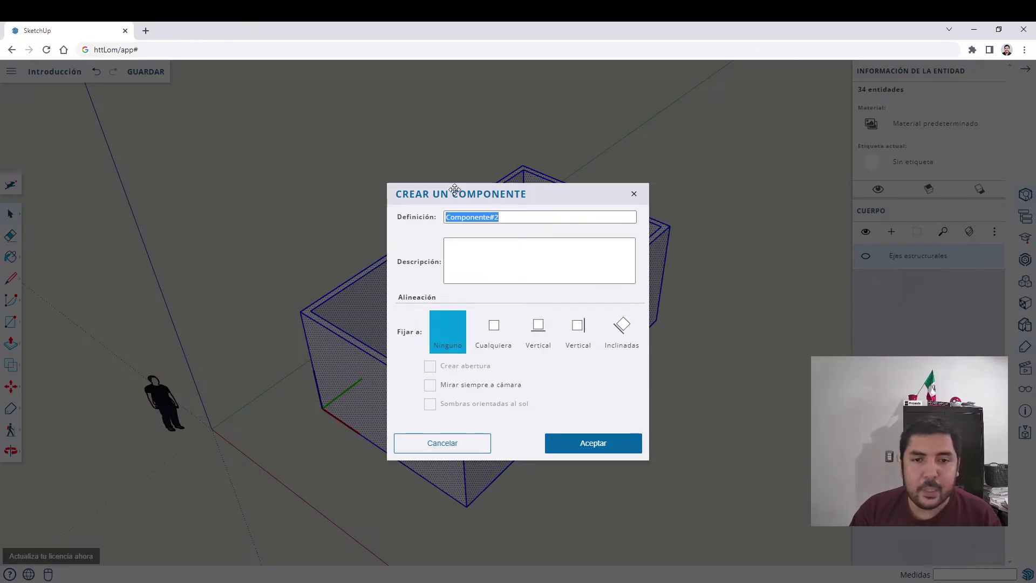
{"action": "left_click", "coordinate": [592, 443]}
{"action": "left_click", "coordinate": [552, 467]}
{"action": "left_click", "coordinate": [603, 305]}
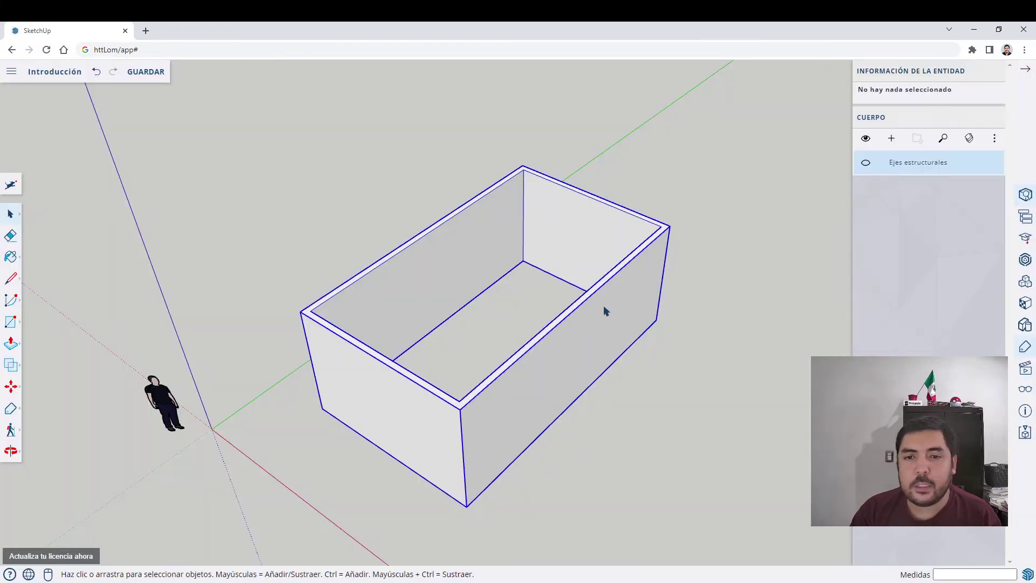
{"action": "left_click", "coordinate": [705, 390]}
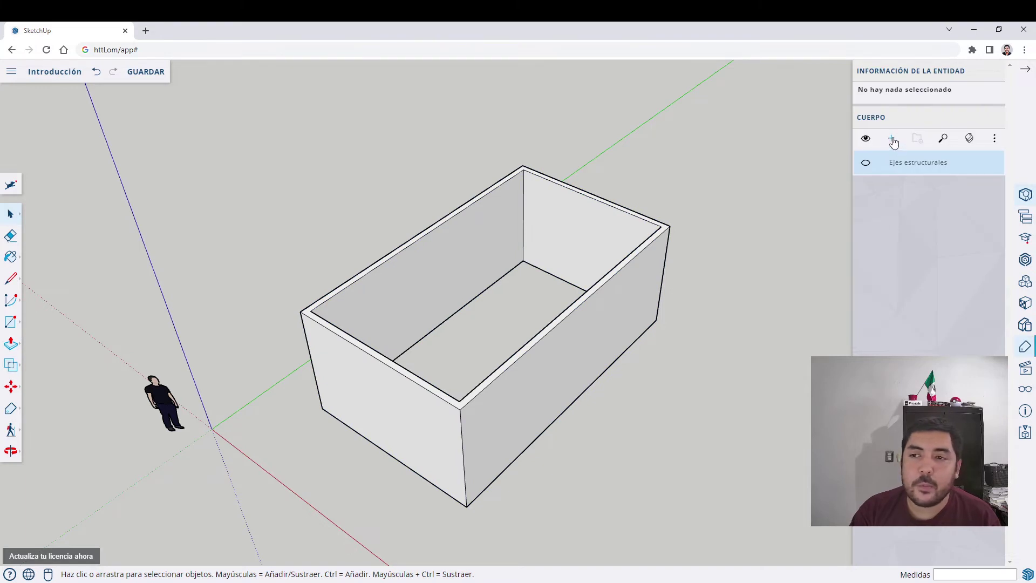
Step: Create a new tag named "Muros"
{"action": "left_click", "coordinate": [892, 139]}
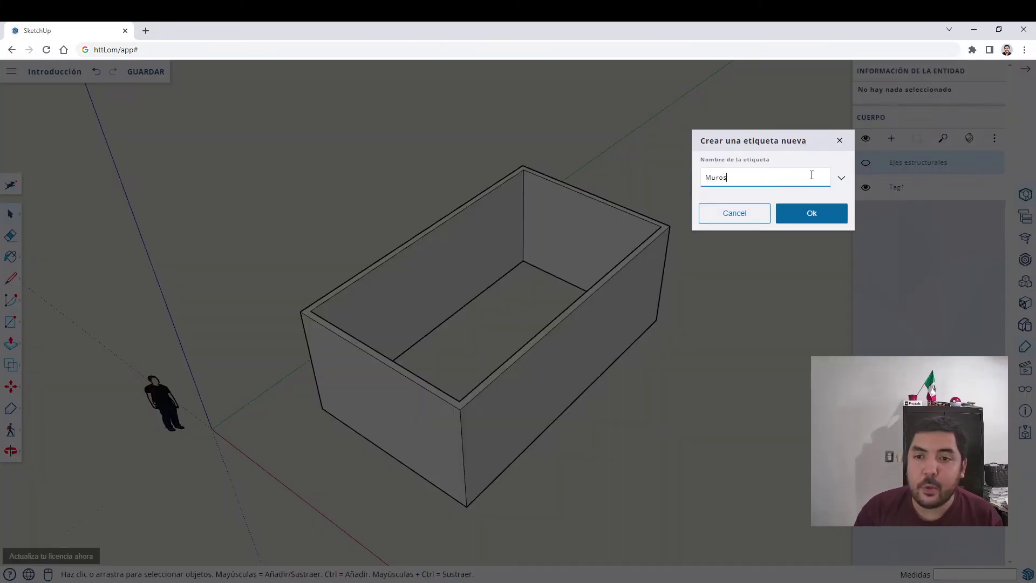
{"action": "type", "text": "Muros"}
{"action": "key", "text": "Return"}
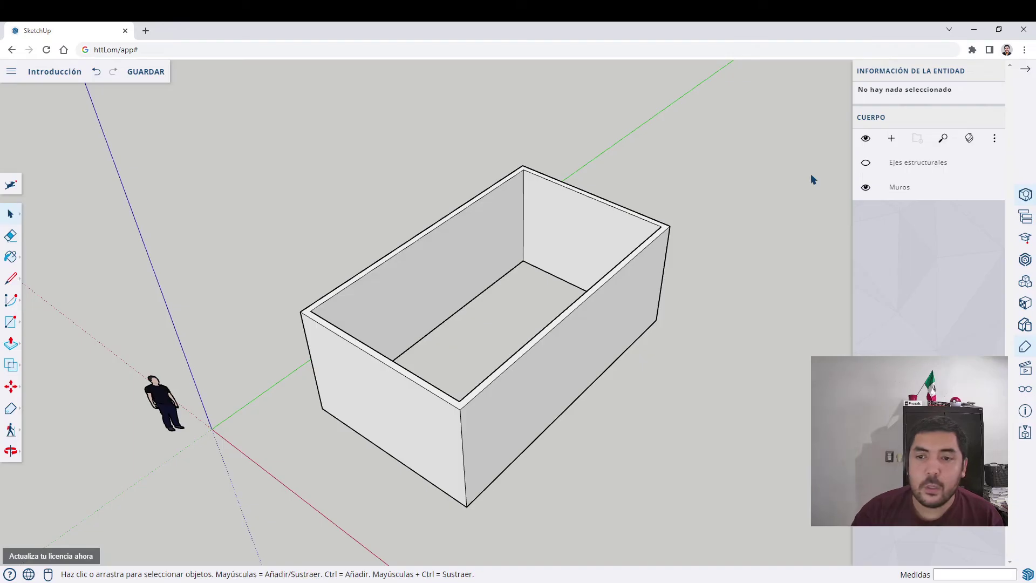
Step: Assign the Muros tag to the walls component and deselect it
{"action": "left_click", "coordinate": [660, 293]}
{"action": "right_click", "coordinate": [637, 290]}
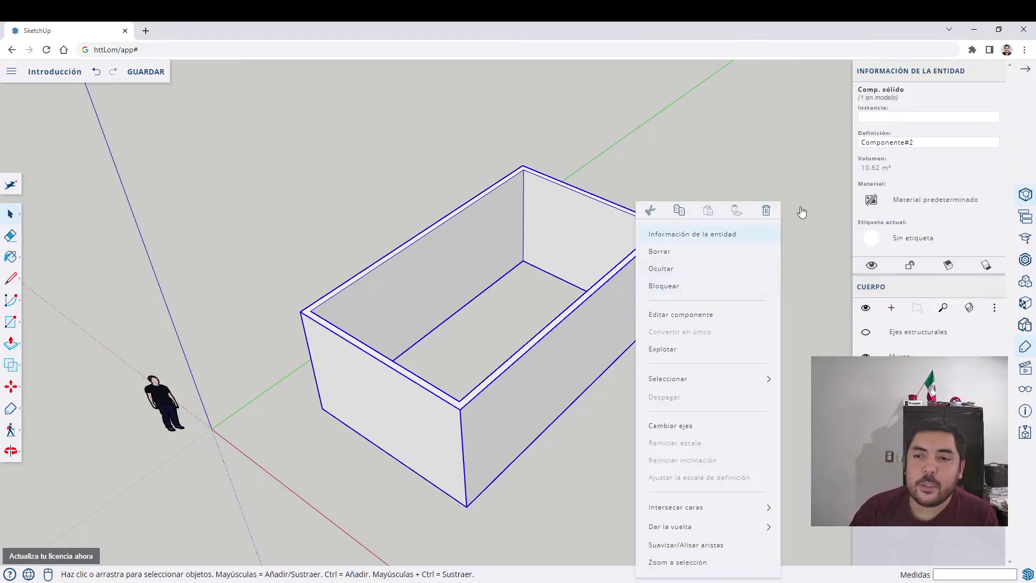
{"action": "left_click", "coordinate": [911, 237]}
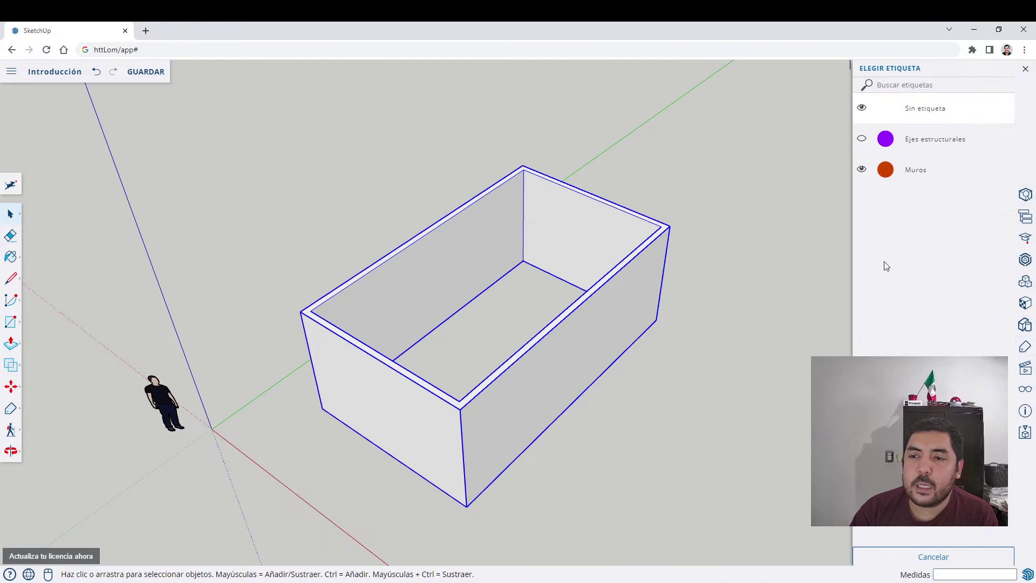
{"action": "left_click", "coordinate": [909, 170]}
{"action": "left_click", "coordinate": [699, 475]}
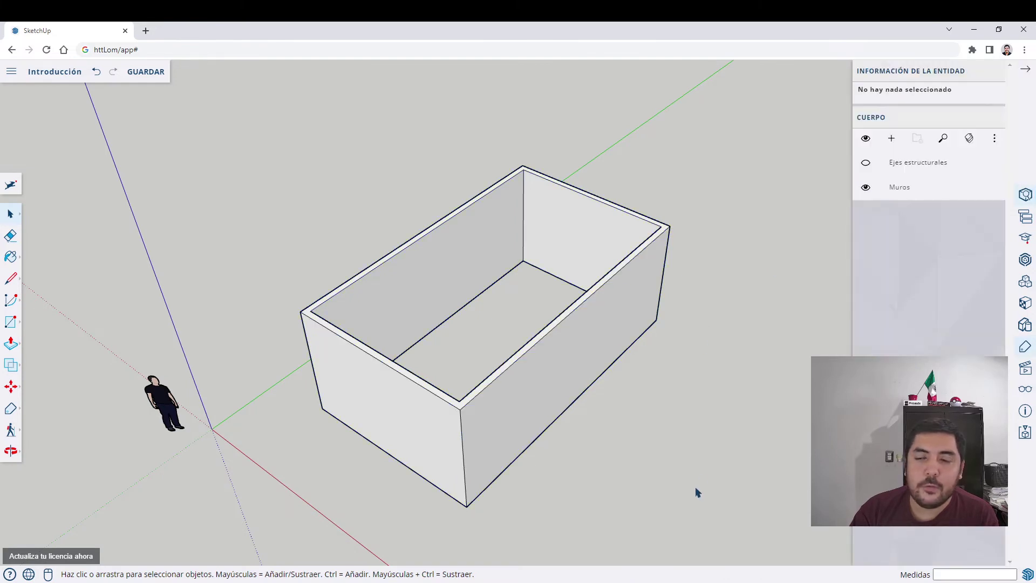
Step: Toggle the visibility of the Ejes estructurales and Muros tags repeatedly, leaving both tags shown
{"action": "left_click", "coordinate": [871, 164]}
{"action": "left_click", "coordinate": [866, 162]}
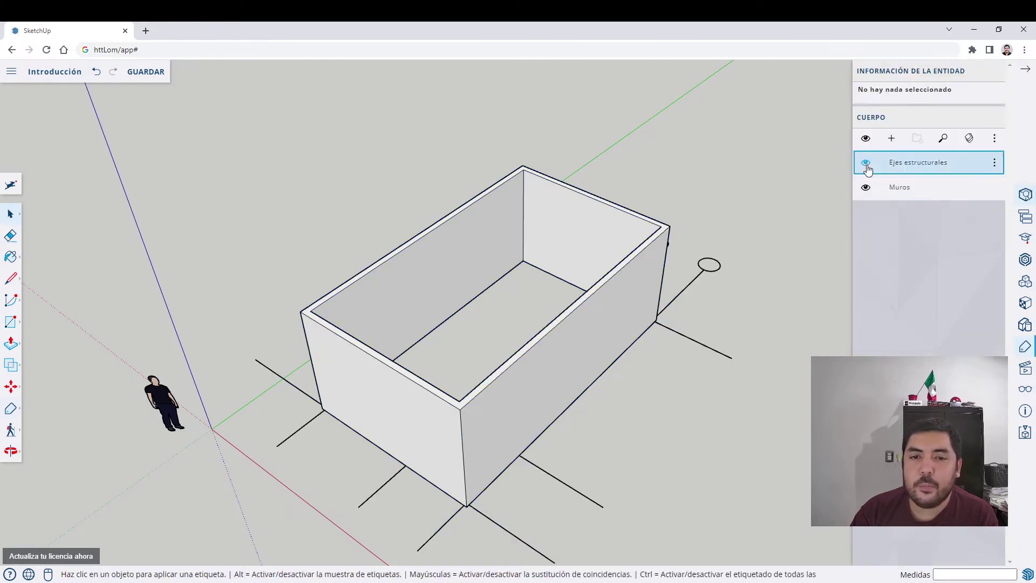
{"action": "left_click", "coordinate": [867, 186]}
{"action": "left_click", "coordinate": [866, 187]}
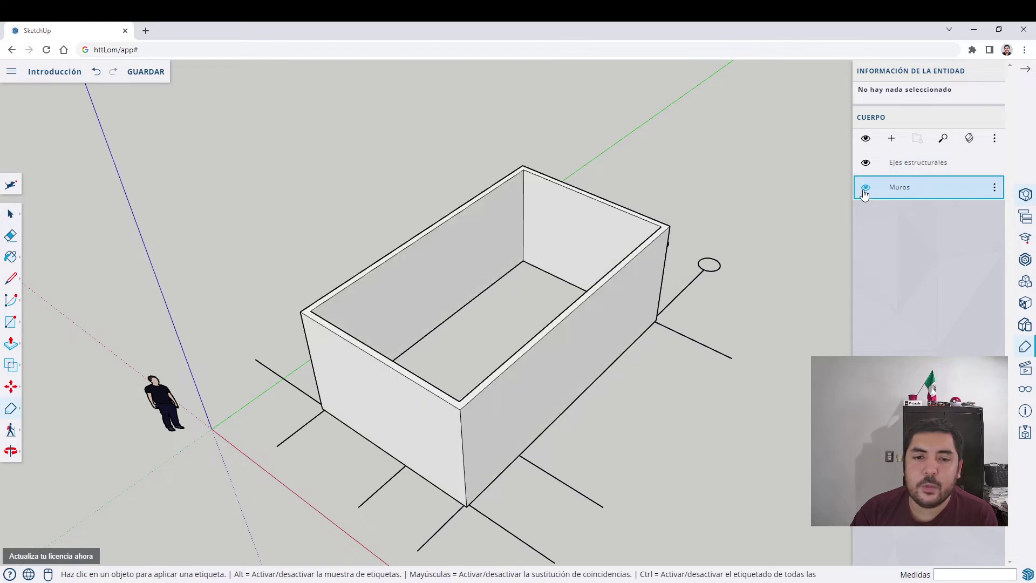
{"action": "left_click", "coordinate": [865, 162]}
{"action": "left_click", "coordinate": [866, 162]}
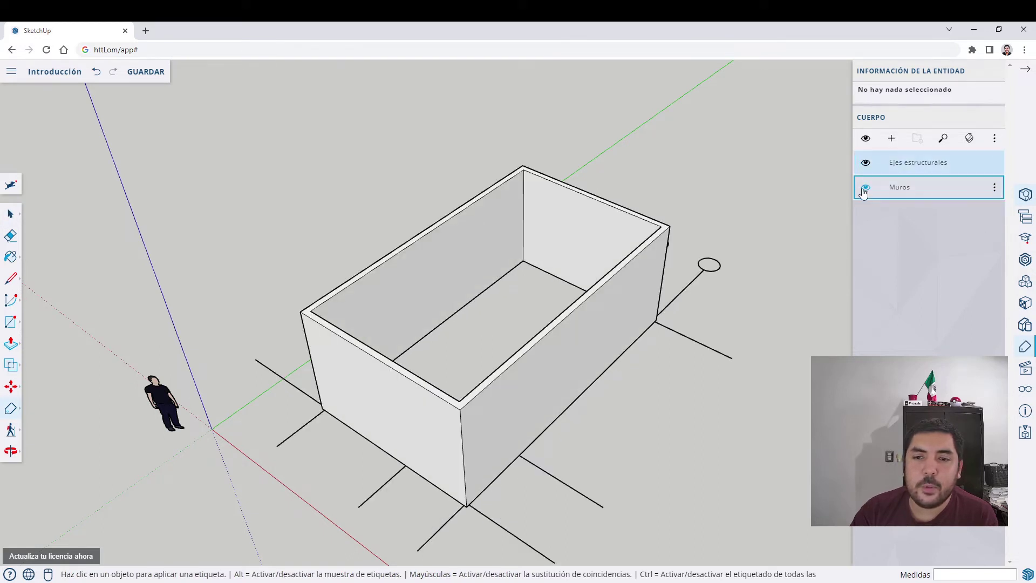
{"action": "left_click", "coordinate": [865, 188]}
{"action": "left_click", "coordinate": [864, 188]}
{"action": "left_click", "coordinate": [866, 163]}
{"action": "left_click", "coordinate": [865, 187]}
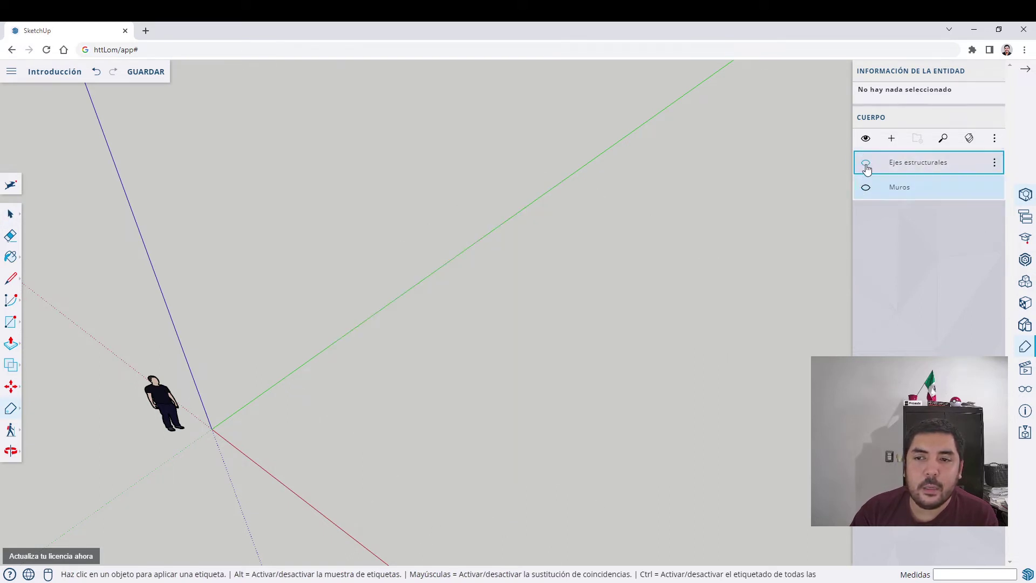
{"action": "left_click", "coordinate": [865, 163]}
{"action": "left_click", "coordinate": [866, 187]}
{"action": "left_click", "coordinate": [865, 162]}
{"action": "left_click", "coordinate": [866, 186]}
{"action": "left_click", "coordinate": [865, 163]}
{"action": "left_click", "coordinate": [866, 187]}
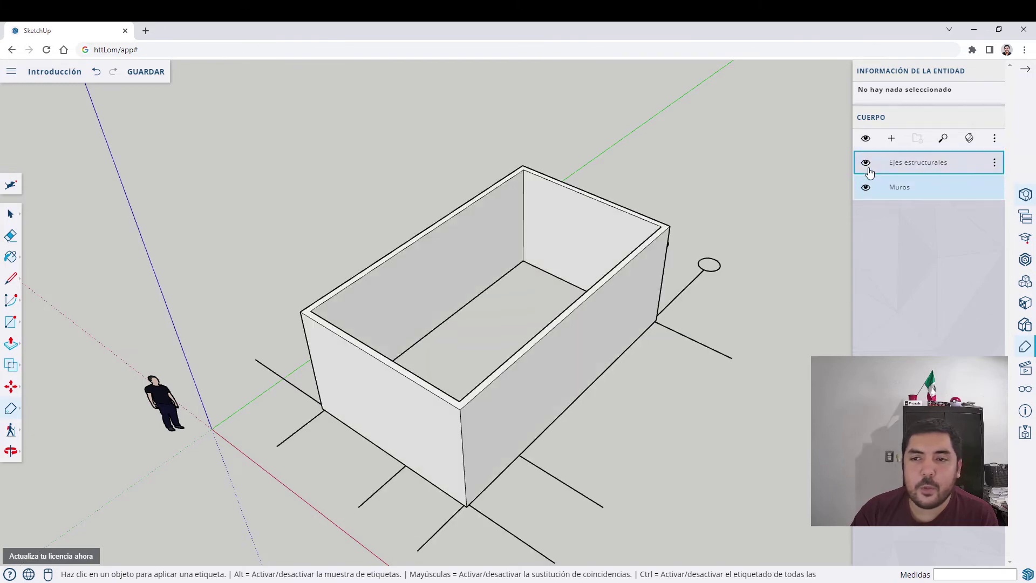
{"action": "left_click", "coordinate": [865, 186]}
{"action": "left_click", "coordinate": [865, 162]}
{"action": "left_click", "coordinate": [866, 186]}
{"action": "left_click", "coordinate": [865, 163]}
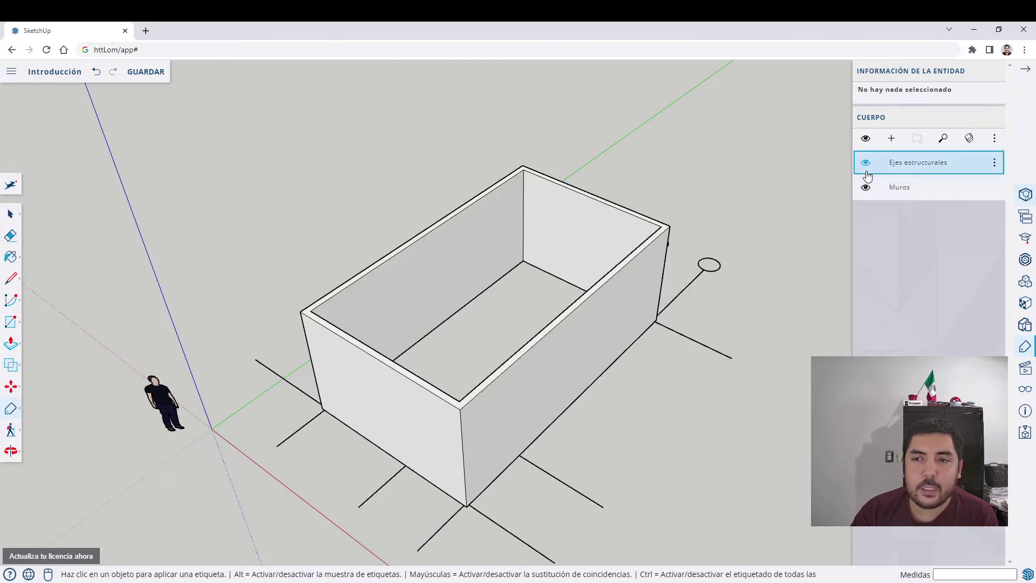
Step: Examine from above where the structural axes cross the floor and meet the inner wall faces
{"action": "middle_click_drag", "start_coordinate": [626, 453], "coordinate": [349, 484]}
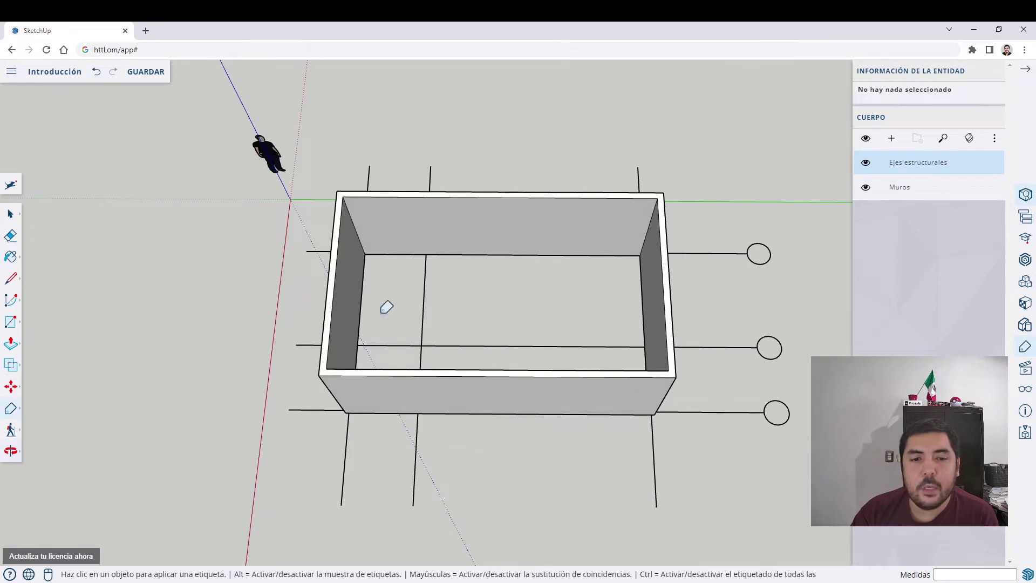
{"action": "scroll", "coordinate": [410, 294], "scroll_direction": "up", "scroll_amount": 5}
{"action": "middle_click_drag", "start_coordinate": [451, 277], "coordinate": [340, 294]}
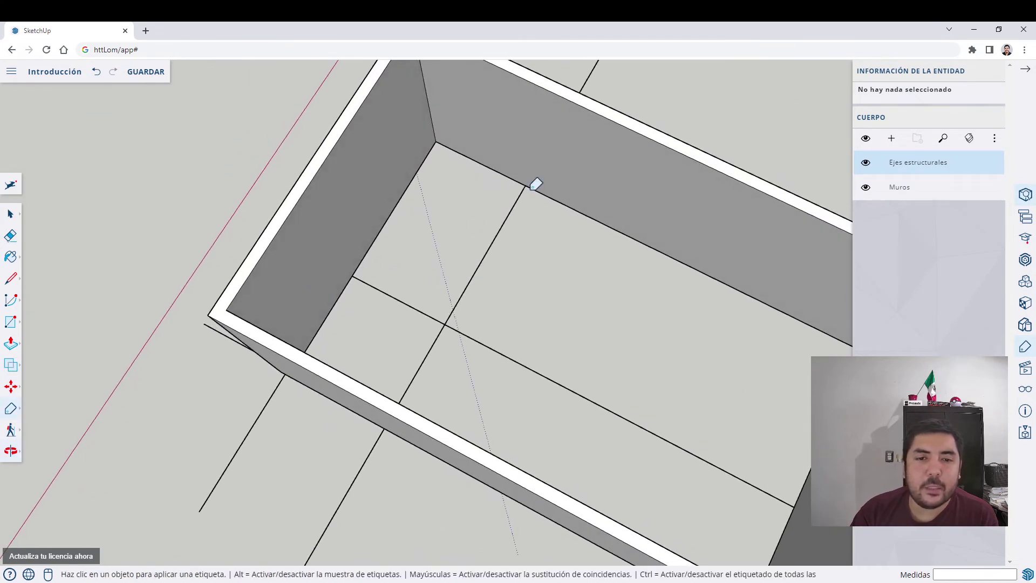
{"action": "middle_click_drag", "start_coordinate": [518, 180], "coordinate": [489, 230]}
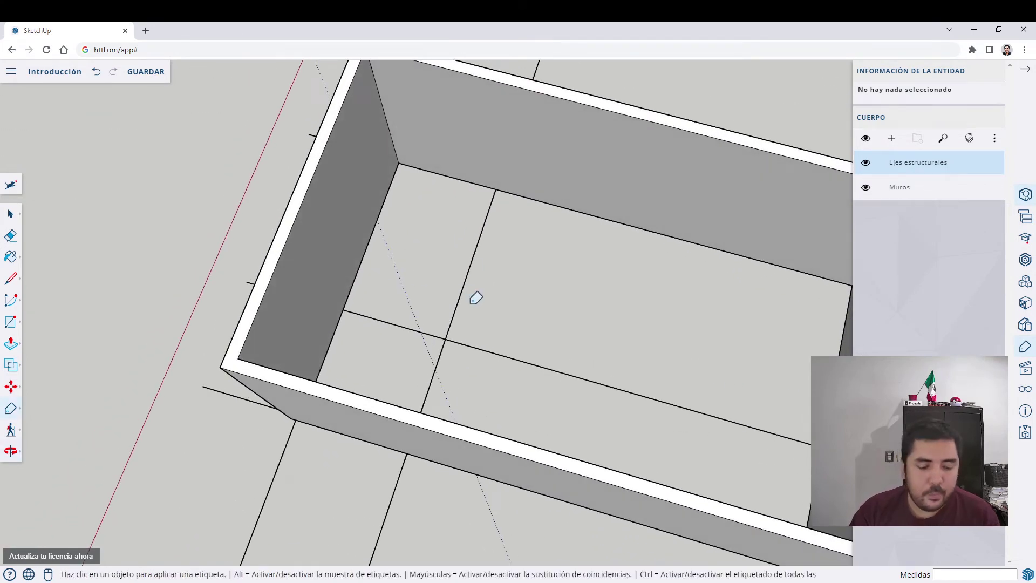
{"action": "key", "text": "space"}
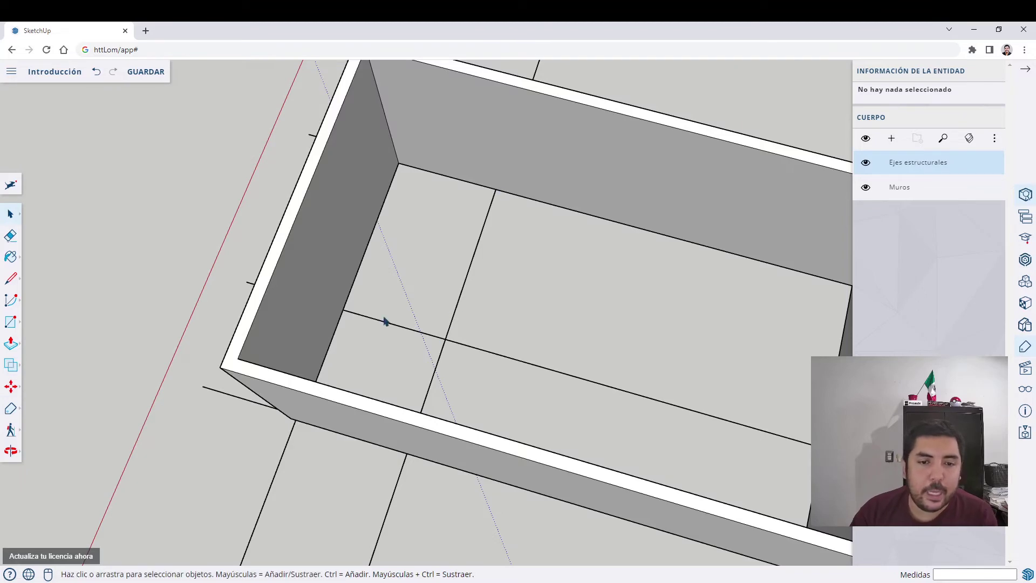
{"action": "scroll", "coordinate": [358, 340], "scroll_direction": "down", "scroll_amount": 5}
{"action": "middle_click_drag", "start_coordinate": [358, 340], "coordinate": [529, 179]}
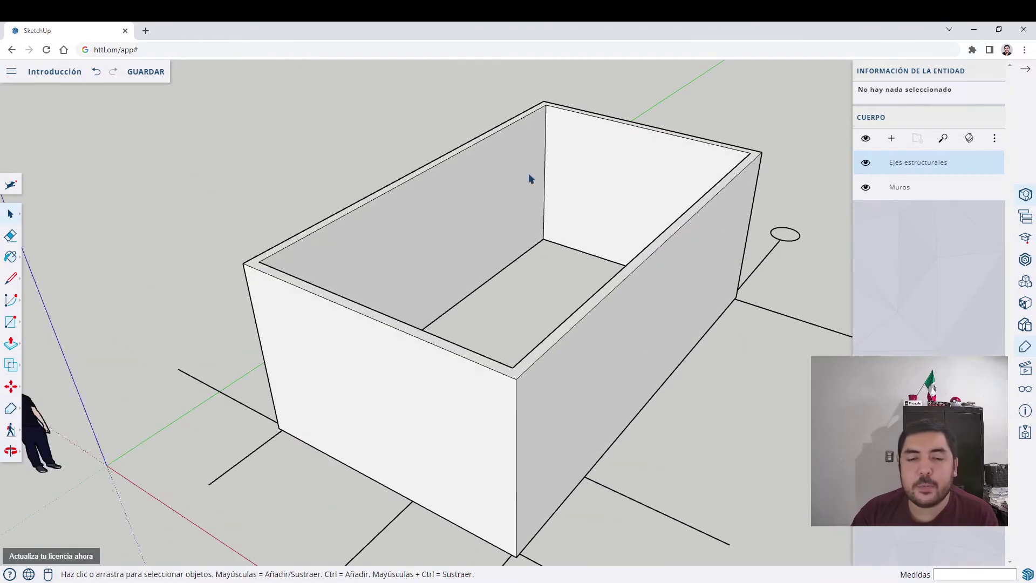
{"action": "middle_click_drag", "start_coordinate": [517, 271], "coordinate": [347, 340]}
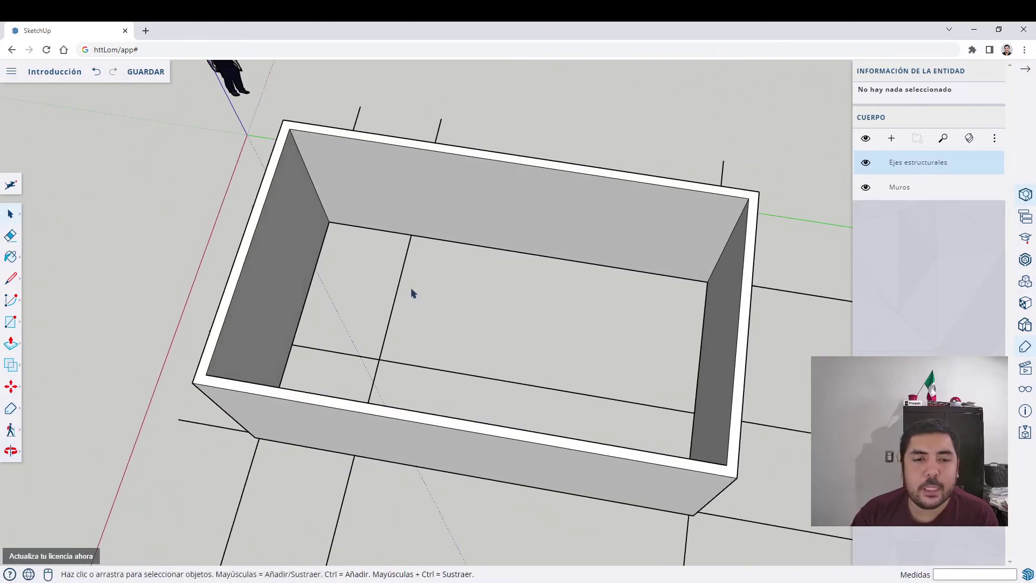
{"action": "middle_click_drag", "start_coordinate": [412, 291], "coordinate": [339, 170]}
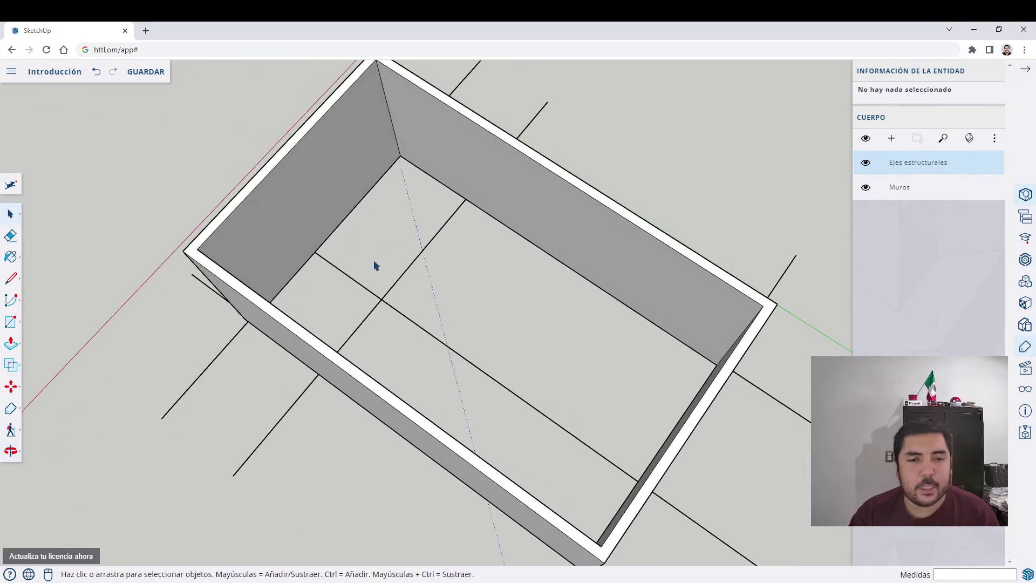
{"action": "scroll", "coordinate": [373, 260], "scroll_direction": "up", "scroll_amount": 2}
{"action": "middle_click_drag", "start_coordinate": [397, 267], "coordinate": [420, 307], "text": "shift"}
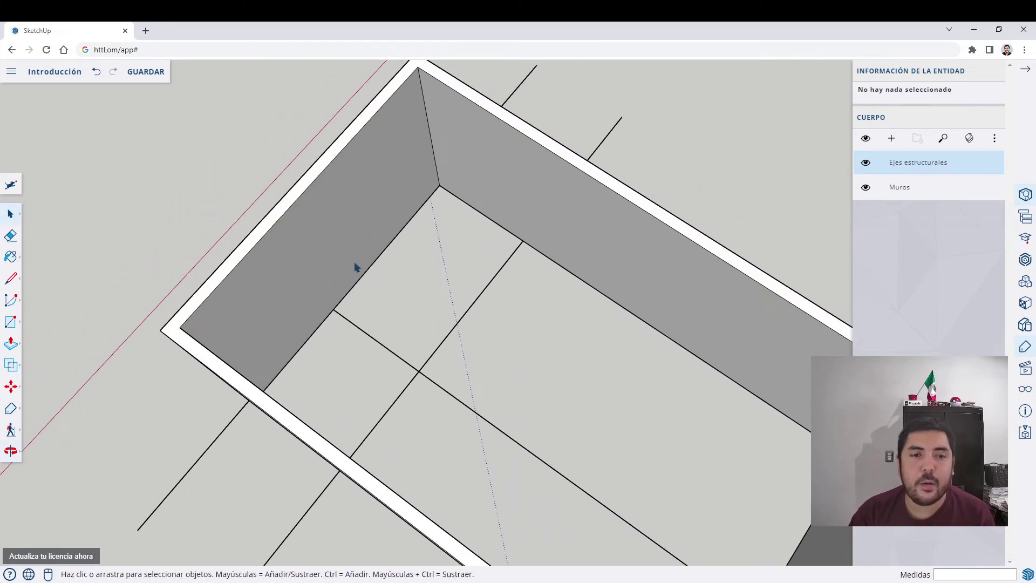
Step: Open the walls component for editing and select the inner face of the short wall near the origin
{"action": "middle_click_drag", "start_coordinate": [462, 262], "coordinate": [451, 100]}
{"action": "scroll", "coordinate": [417, 180], "scroll_direction": "down", "scroll_amount": 4}
{"action": "scroll", "coordinate": [427, 161], "scroll_direction": "up", "scroll_amount": 3}
{"action": "middle_click_drag", "start_coordinate": [414, 175], "coordinate": [463, 196]}
{"action": "scroll", "coordinate": [464, 130], "scroll_direction": "up", "scroll_amount": 3}
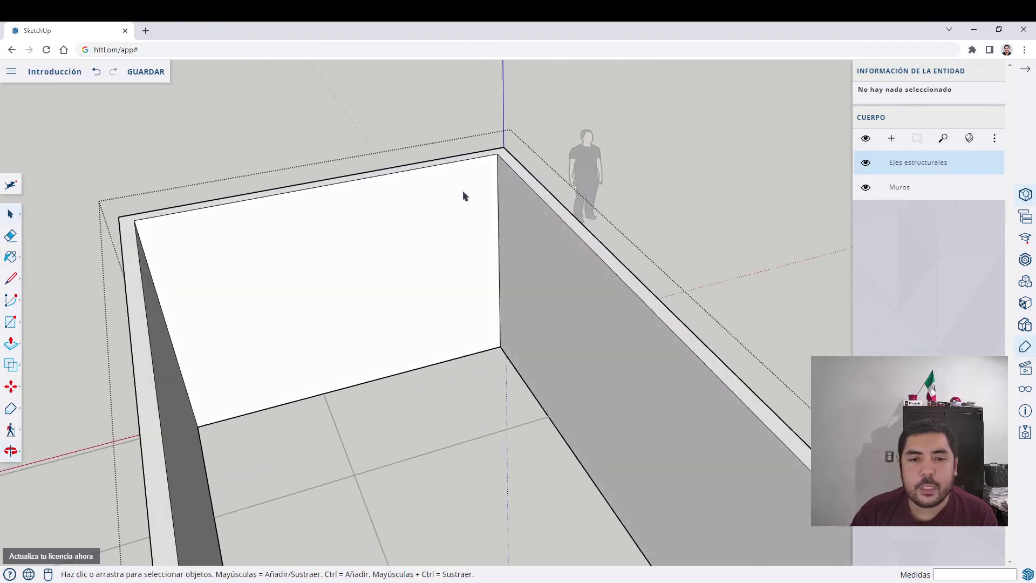
{"action": "left_click", "coordinate": [495, 208]}
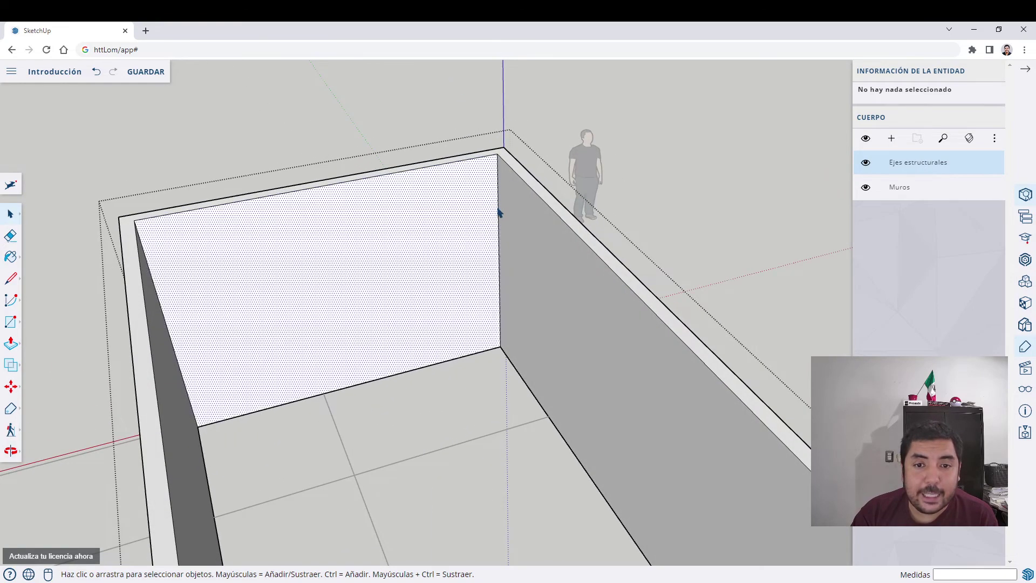
Step: Draw a 3 m vertical line on the short wall's inner face, from the structural axis at the floor to the top edge
{"action": "key", "text": "l"}
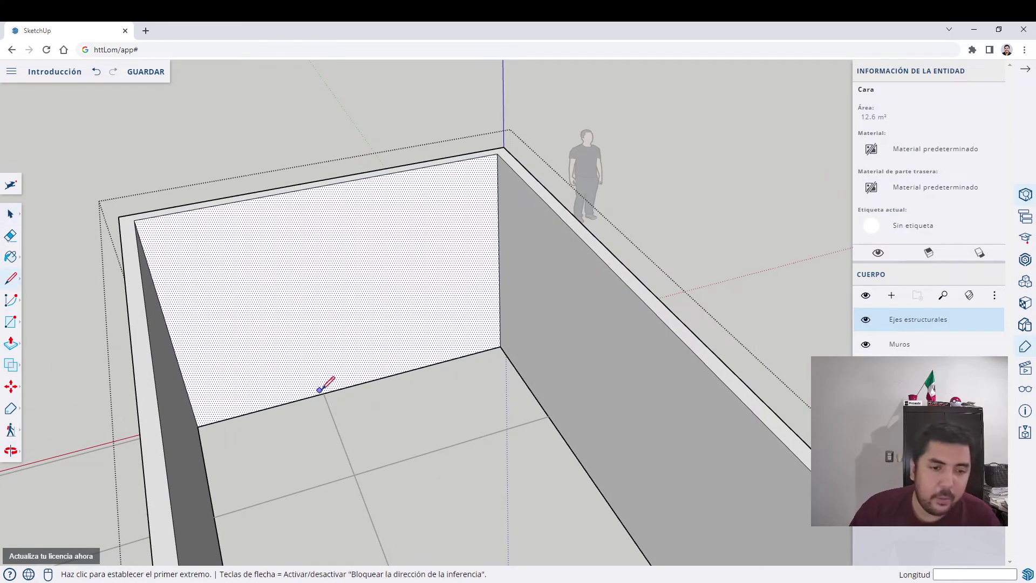
{"action": "left_click", "coordinate": [324, 392]}
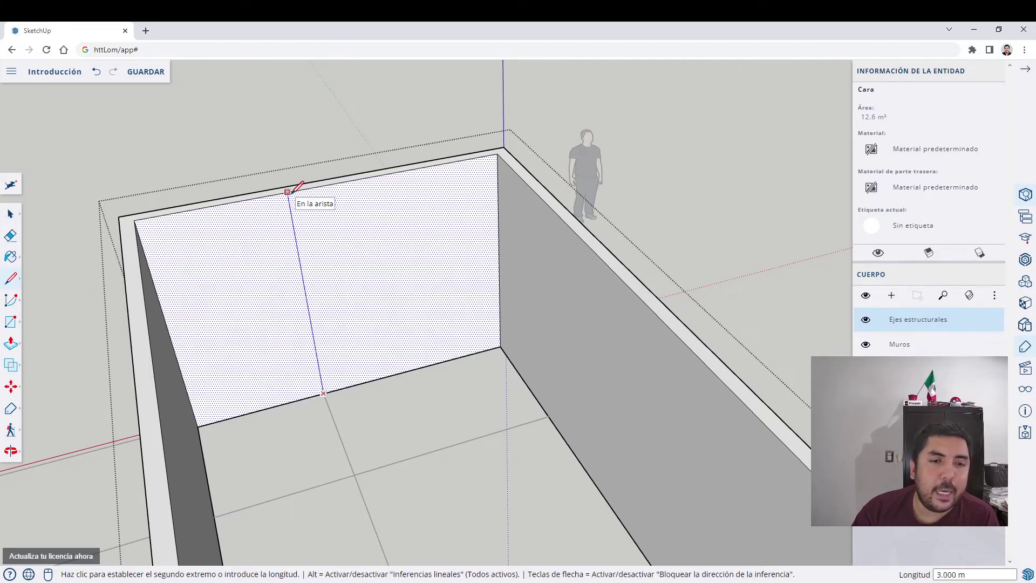
{"action": "middle_click_drag", "start_coordinate": [287, 192], "coordinate": [370, 231]}
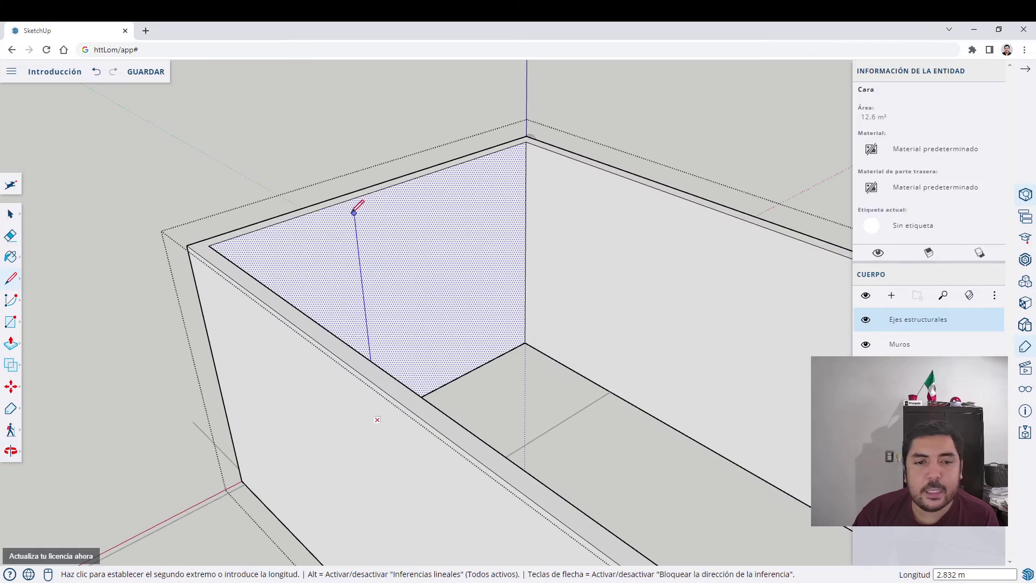
{"action": "left_click", "coordinate": [353, 199]}
Step: Select the two faces beside the vertical line alternately to check that the short wall's inner face is divided
{"action": "middle_click_drag", "start_coordinate": [418, 259], "coordinate": [328, 313]}
{"action": "key", "text": "space"}
{"action": "left_click", "coordinate": [366, 277]}
{"action": "left_click", "coordinate": [239, 299]}
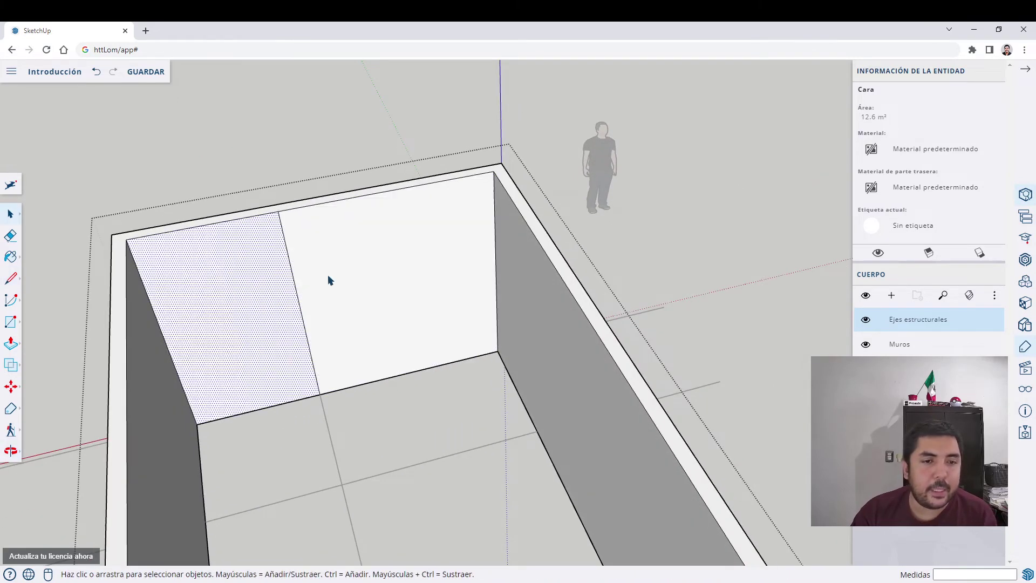
{"action": "left_click", "coordinate": [345, 276]}
{"action": "left_click", "coordinate": [225, 321]}
{"action": "left_click", "coordinate": [327, 305]}
{"action": "left_click", "coordinate": [232, 319]}
{"action": "left_click", "coordinate": [326, 307]}
{"action": "left_click", "coordinate": [252, 326]}
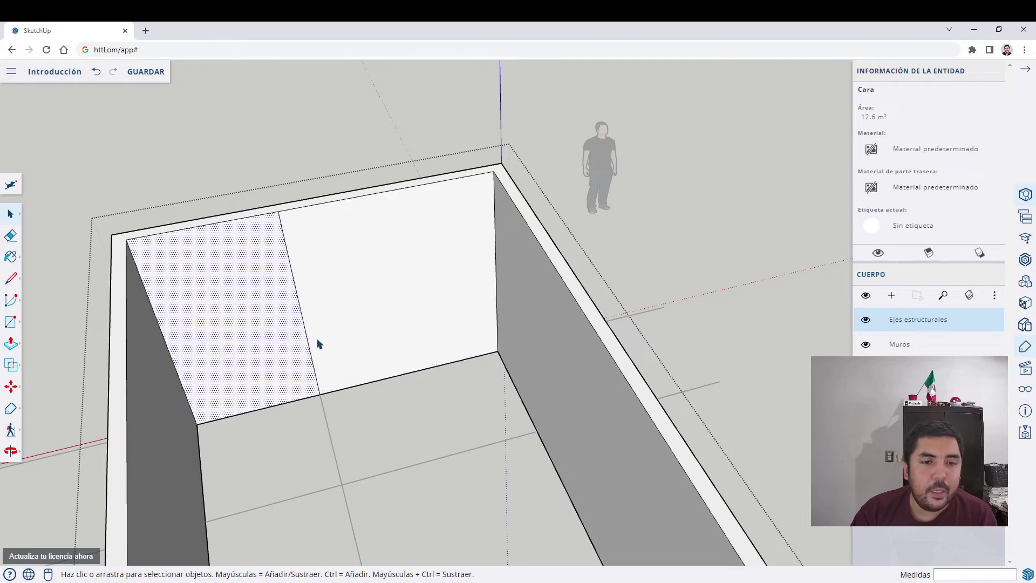
Step: Copy the vertical dividing edge 0.075 m toward the wider part of the short wall's inner face
{"action": "scroll", "coordinate": [318, 340], "scroll_direction": "up", "scroll_amount": 3}
{"action": "left_click", "coordinate": [310, 311]}
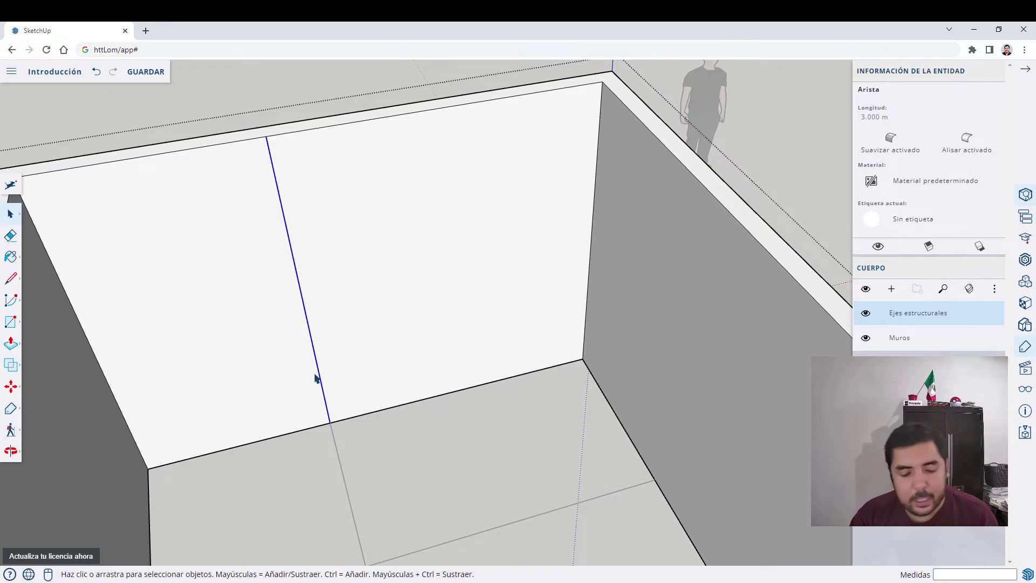
{"action": "key", "text": "m"}
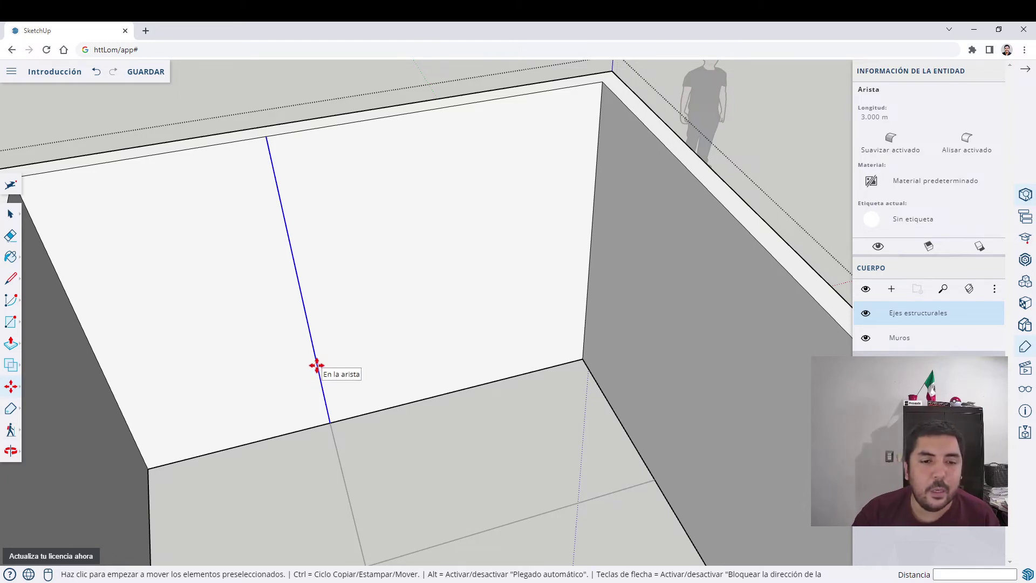
{"action": "left_click", "coordinate": [317, 365]}
{"action": "key", "text": "ctrl"}
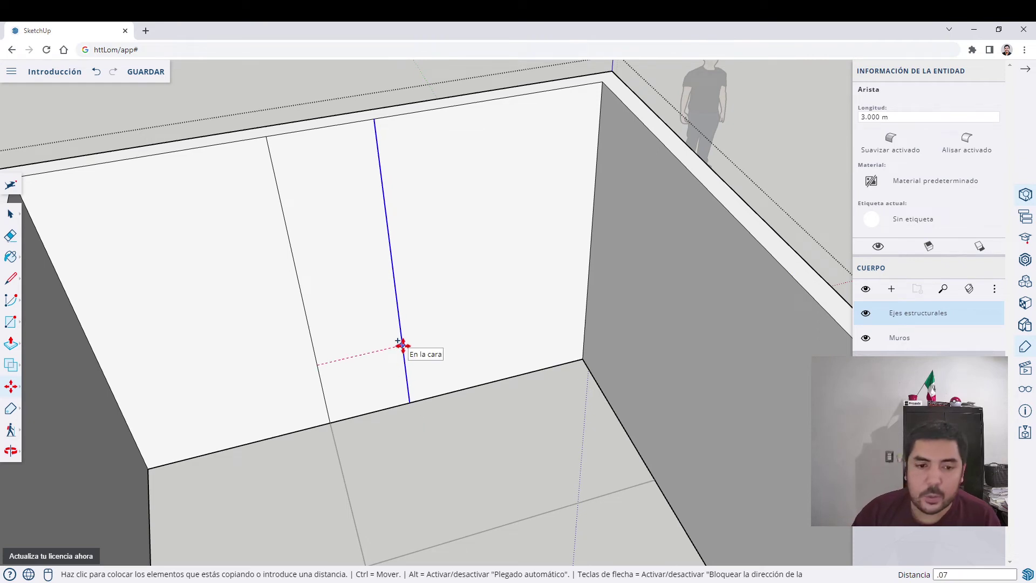
{"action": "key", "text": "Return"}
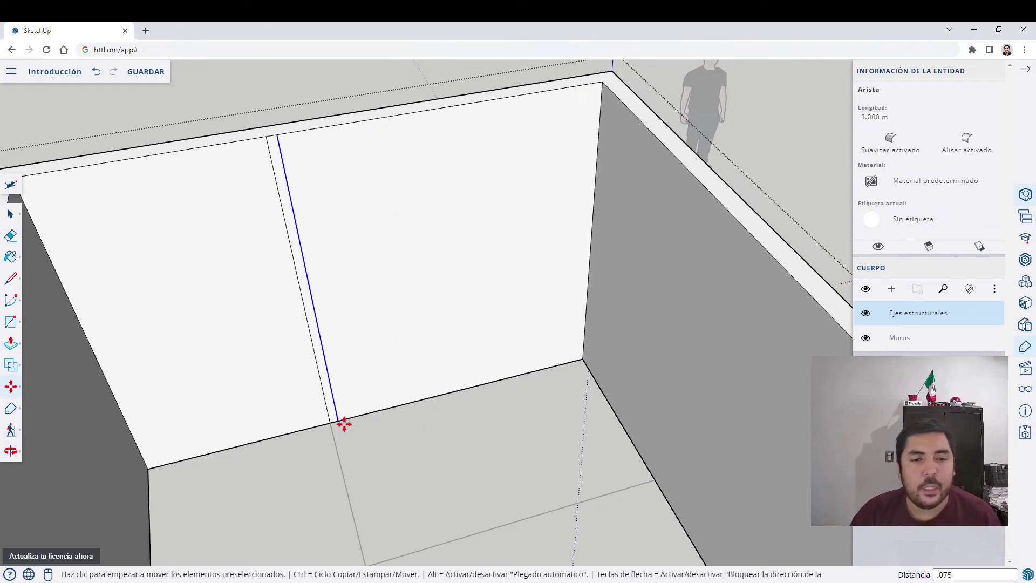
Step: Copy the original dividing edge 0.075 m toward the narrower part of the short wall's inner face
{"action": "key", "text": "space"}
{"action": "left_click", "coordinate": [325, 404]}
{"action": "key", "text": "m"}
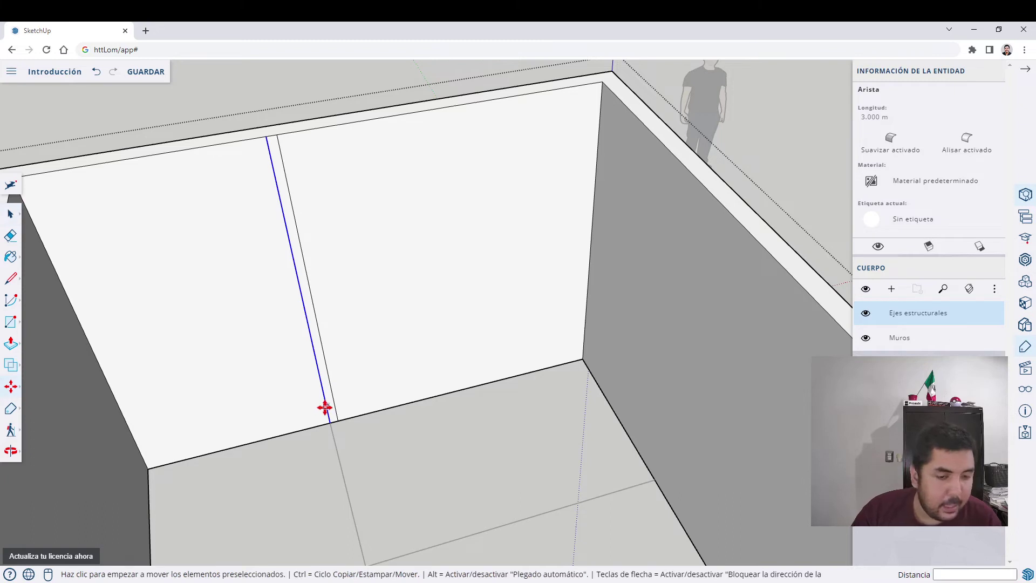
{"action": "key", "text": "ctrl"}
{"action": "left_click", "coordinate": [325, 406]}
{"action": "left_click", "coordinate": [294, 414]}
{"action": "type", "text": ".07"}
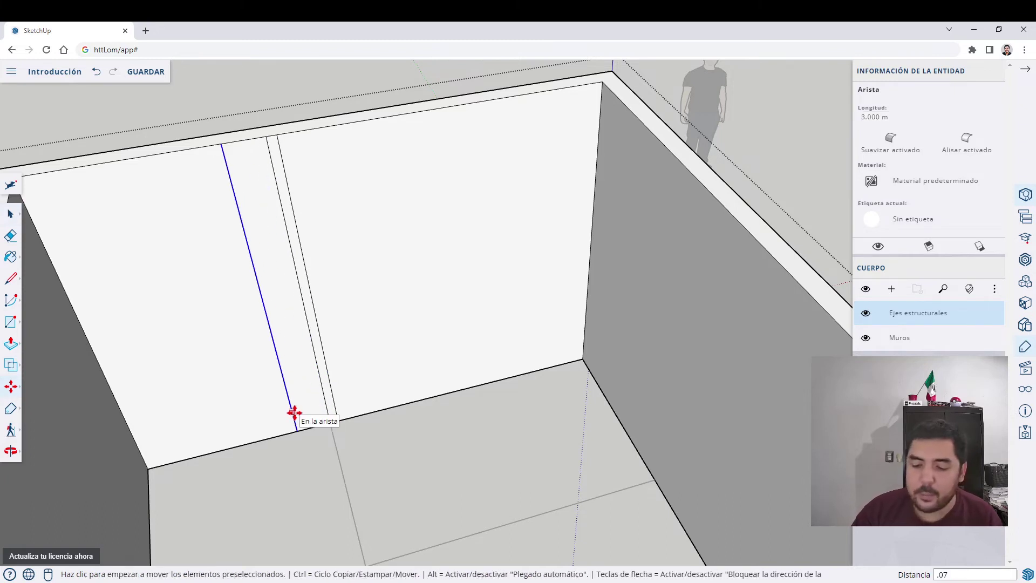
{"action": "type", "text": "5"}
{"action": "key", "text": "Return"}
Step: Erase the middle axis edge between the two offset copies, leaving a single vertical strip for the interior wall
{"action": "key", "text": "space"}
{"action": "key", "text": "e"}
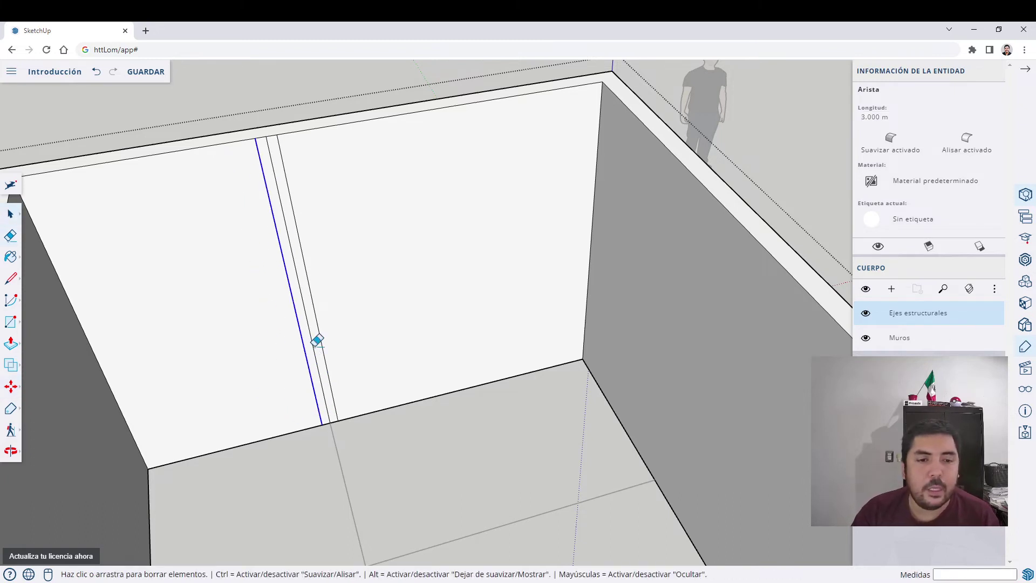
{"action": "left_click", "coordinate": [312, 354]}
{"action": "key", "text": "space"}
{"action": "scroll", "coordinate": [319, 259], "scroll_direction": "down", "scroll_amount": 5}
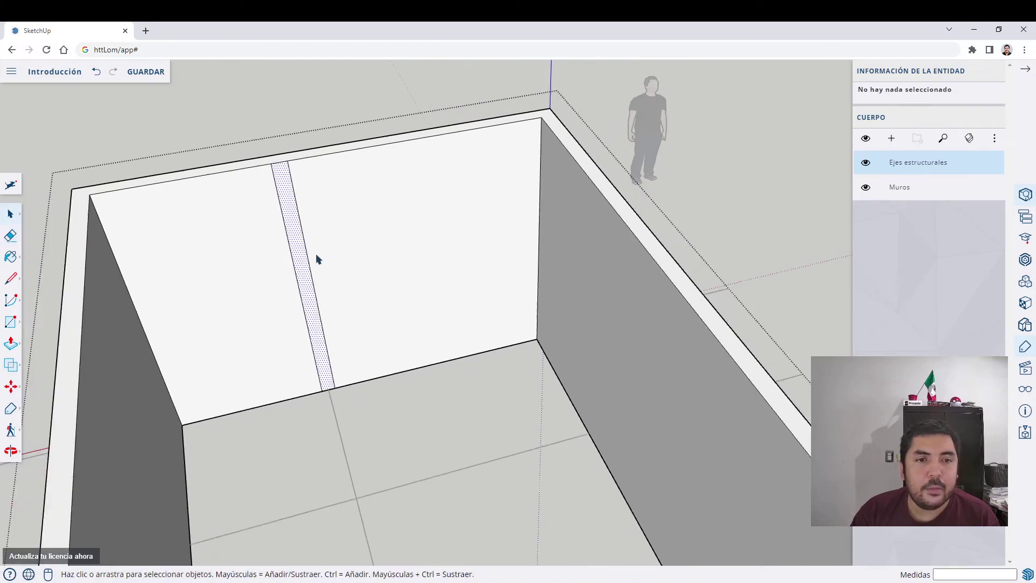
Step: Select each face of the divided short wall in turn to check them, ending on the narrow strip
{"action": "left_click", "coordinate": [330, 246]}
{"action": "left_click", "coordinate": [205, 309]}
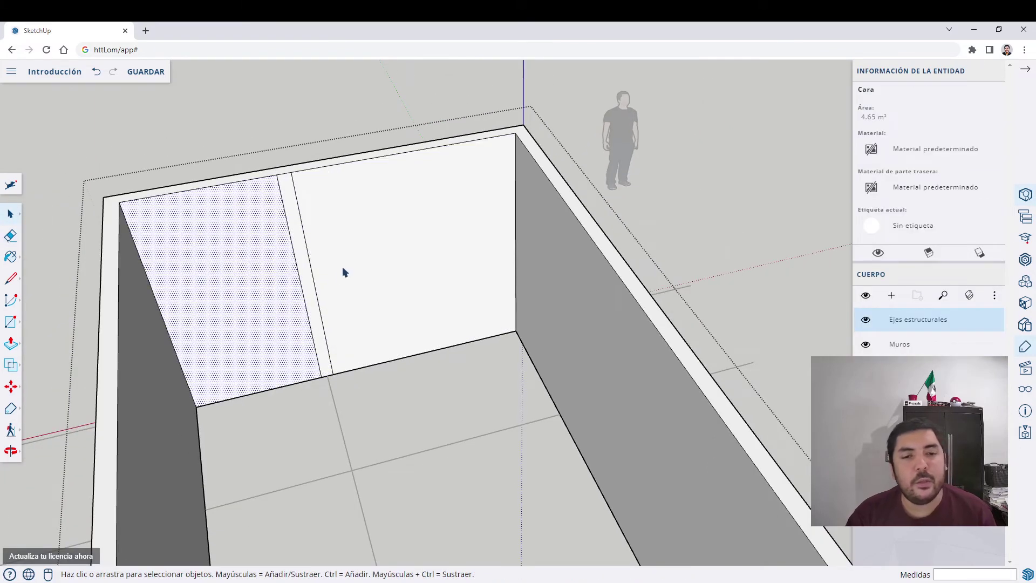
{"action": "left_click", "coordinate": [425, 217]}
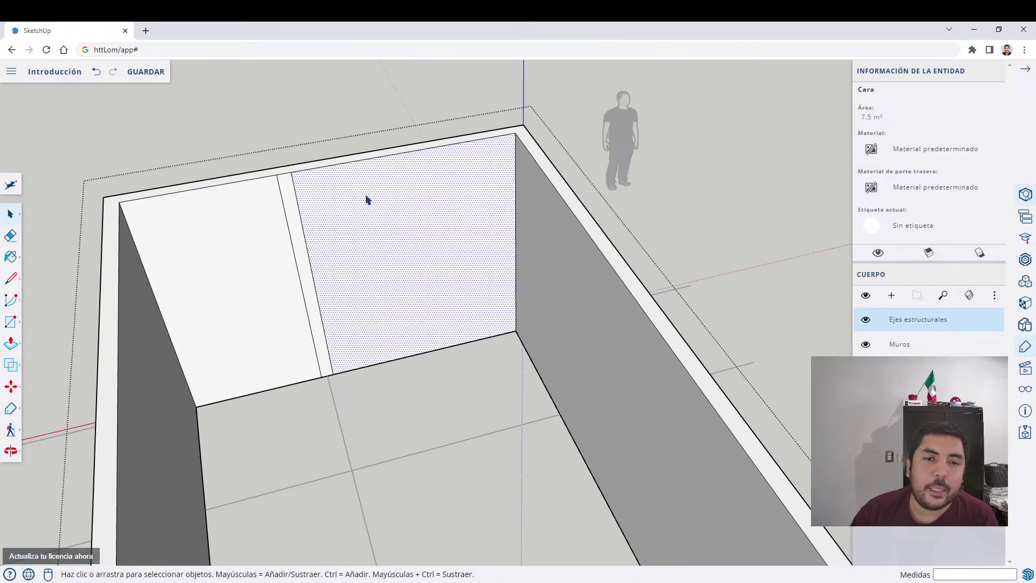
{"action": "left_click", "coordinate": [226, 279]}
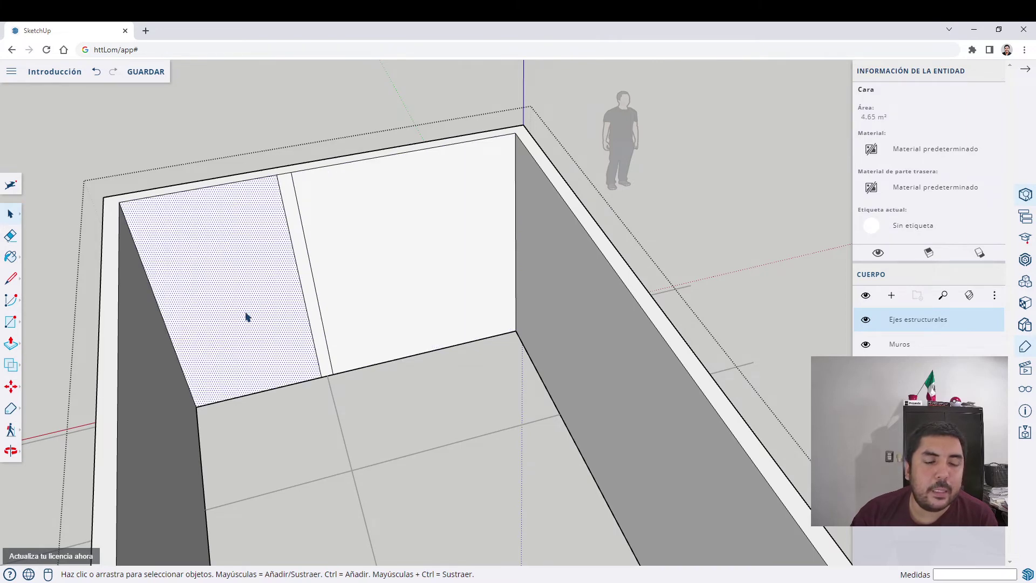
{"action": "left_click", "coordinate": [317, 333]}
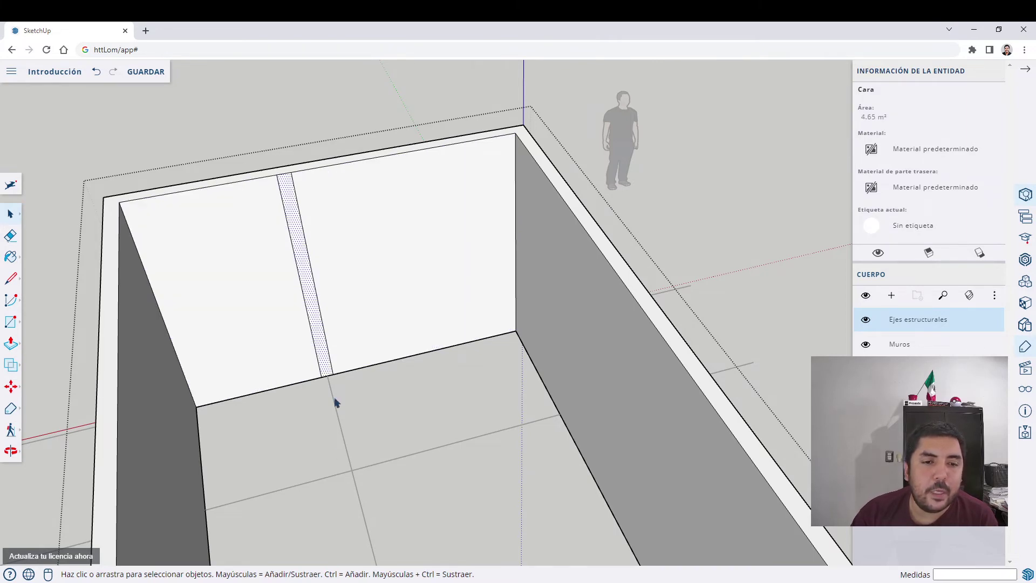
Step: Extrude the narrow strip 1.625 m into the room with Push/Pull, up to the crossing structural axis
{"action": "middle_click_drag", "start_coordinate": [349, 416], "coordinate": [364, 311]}
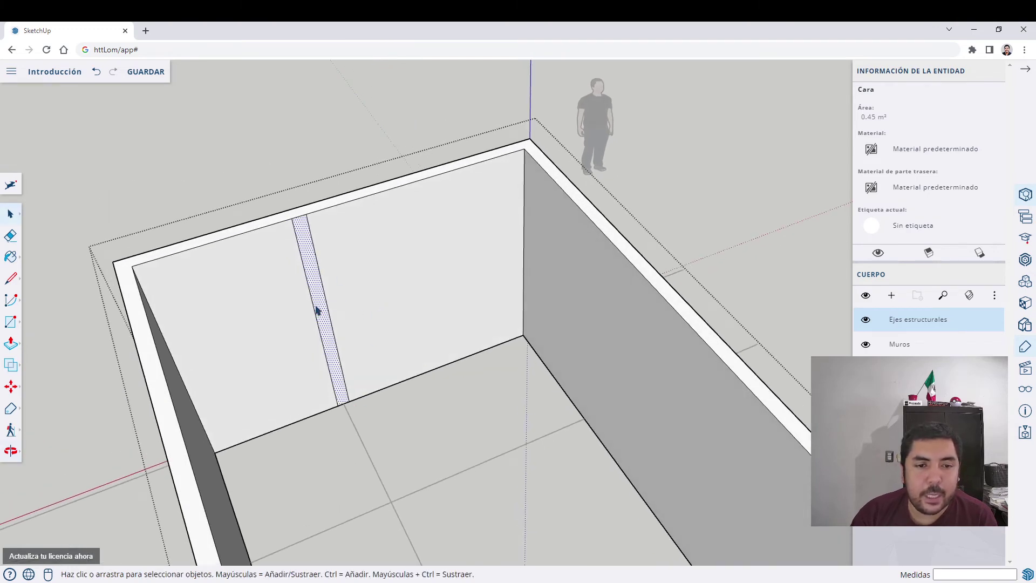
{"action": "key", "text": "p"}
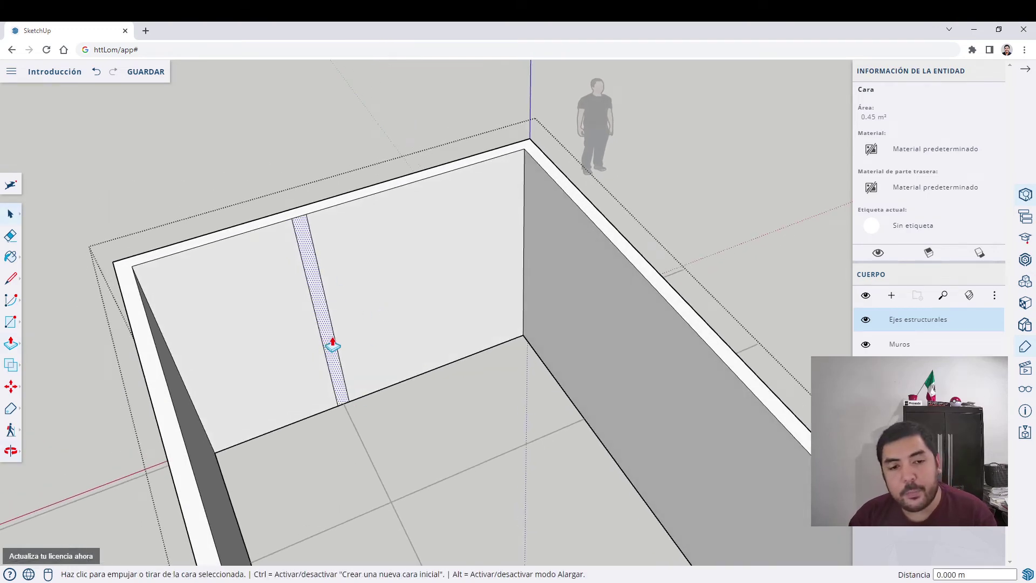
{"action": "left_click", "coordinate": [329, 347]}
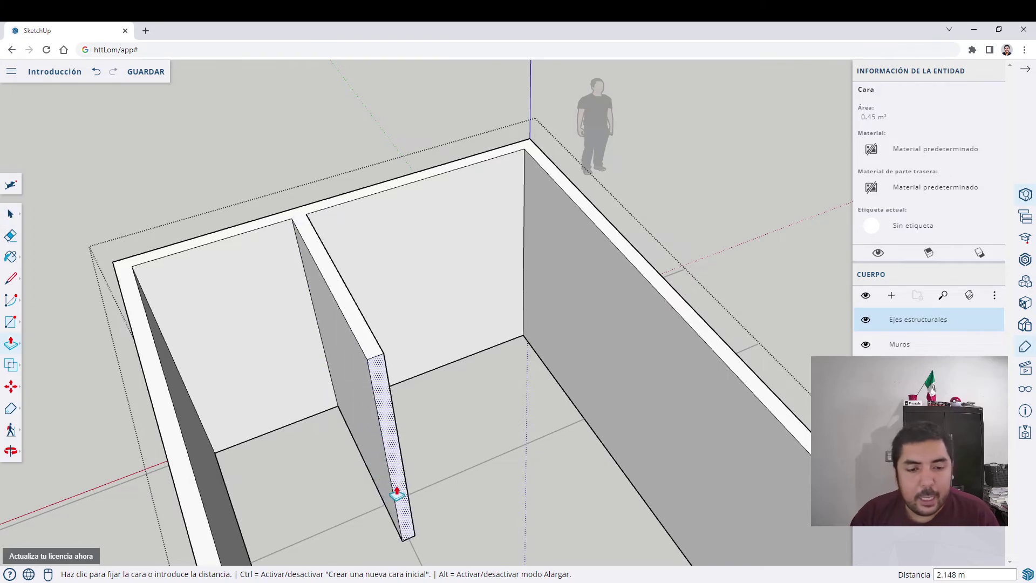
{"action": "left_click", "coordinate": [390, 510]}
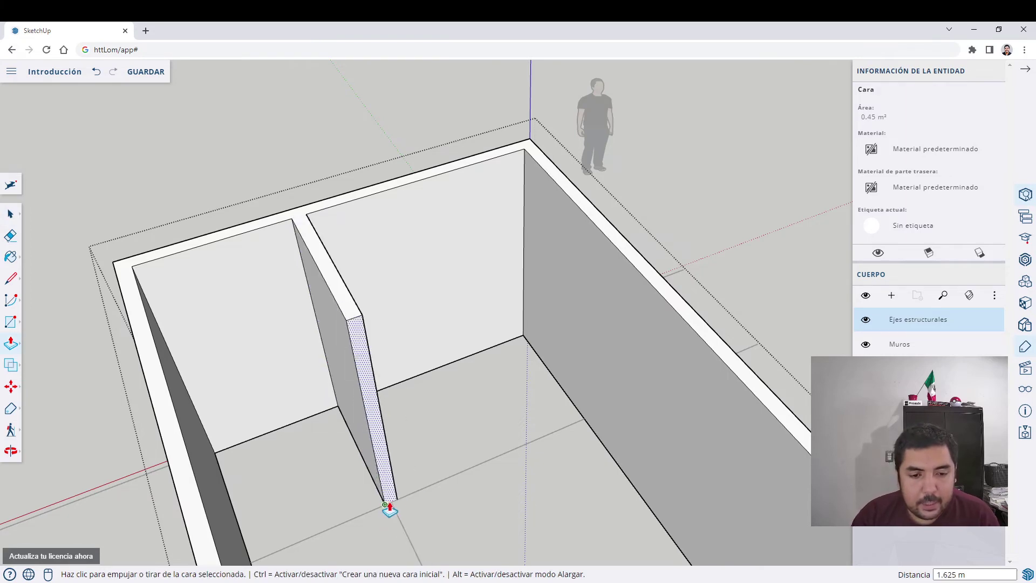
Step: Examine from several angles how the end of the interior wall meets the axis crossing on the floor
{"action": "middle_click_drag", "start_coordinate": [388, 504], "coordinate": [266, 407]}
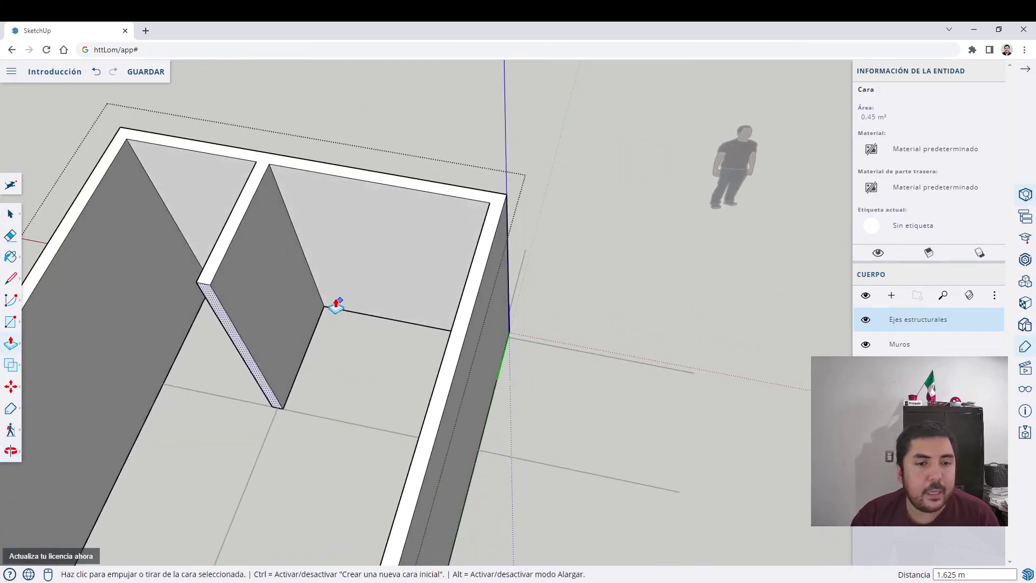
{"action": "scroll", "coordinate": [300, 377], "scroll_direction": "up", "scroll_amount": 4}
{"action": "middle_click_drag", "start_coordinate": [301, 377], "coordinate": [389, 347]}
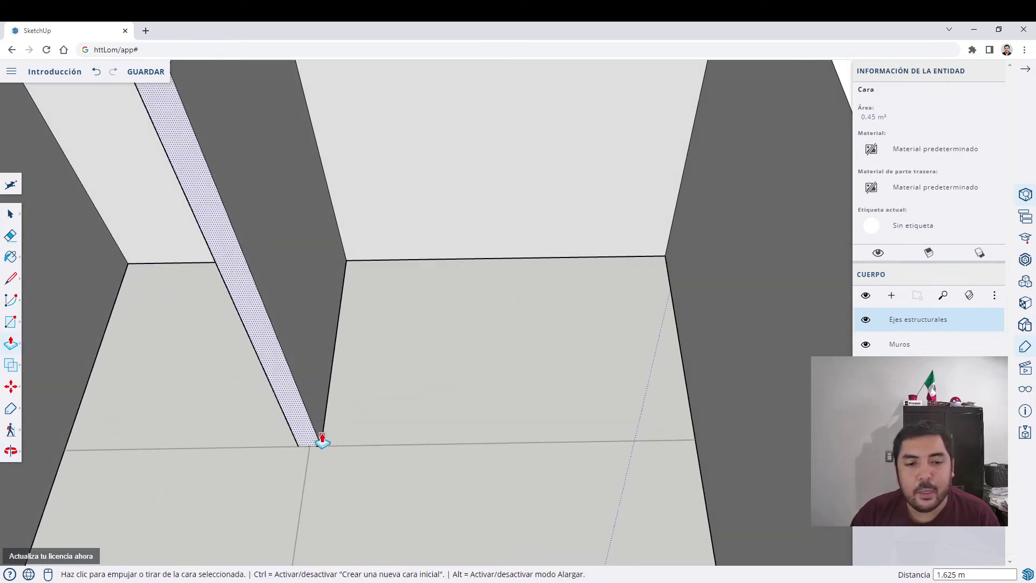
{"action": "scroll", "coordinate": [321, 439], "scroll_direction": "down", "scroll_amount": 3}
{"action": "middle_click_drag", "start_coordinate": [333, 474], "coordinate": [456, 411]}
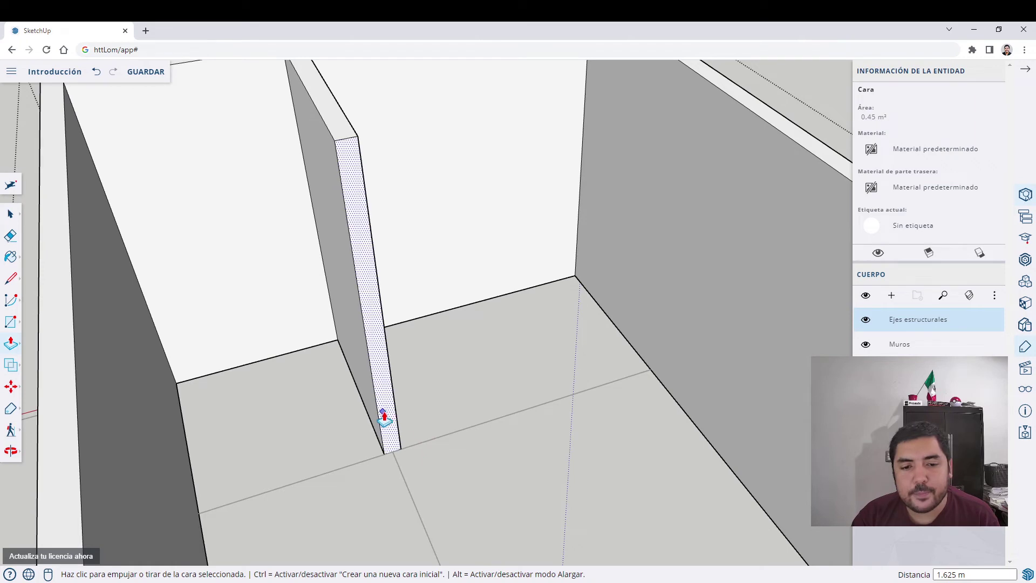
{"action": "scroll", "coordinate": [399, 443], "scroll_direction": "down", "scroll_amount": 4}
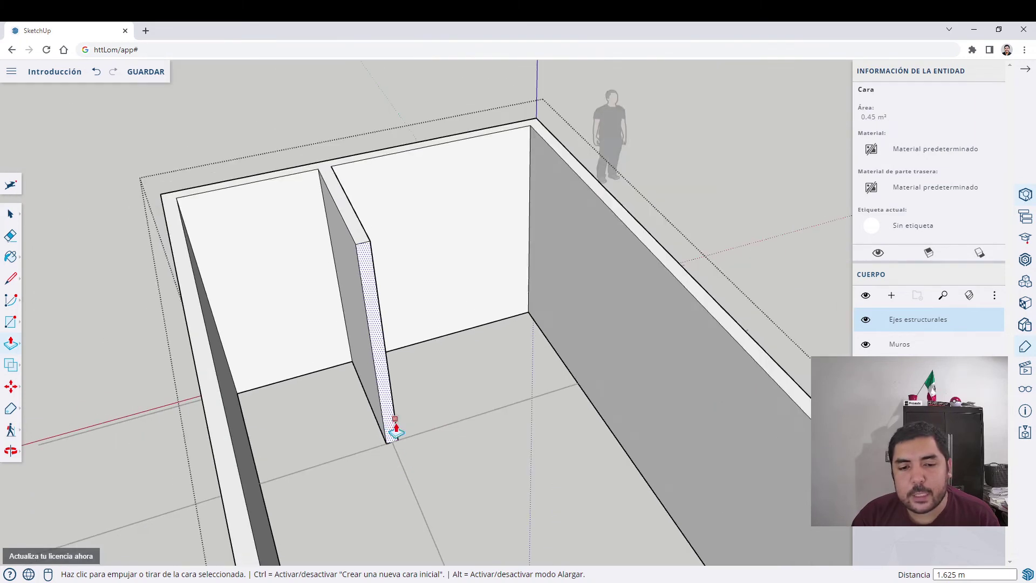
{"action": "scroll", "coordinate": [440, 477], "scroll_direction": "up", "scroll_amount": 4}
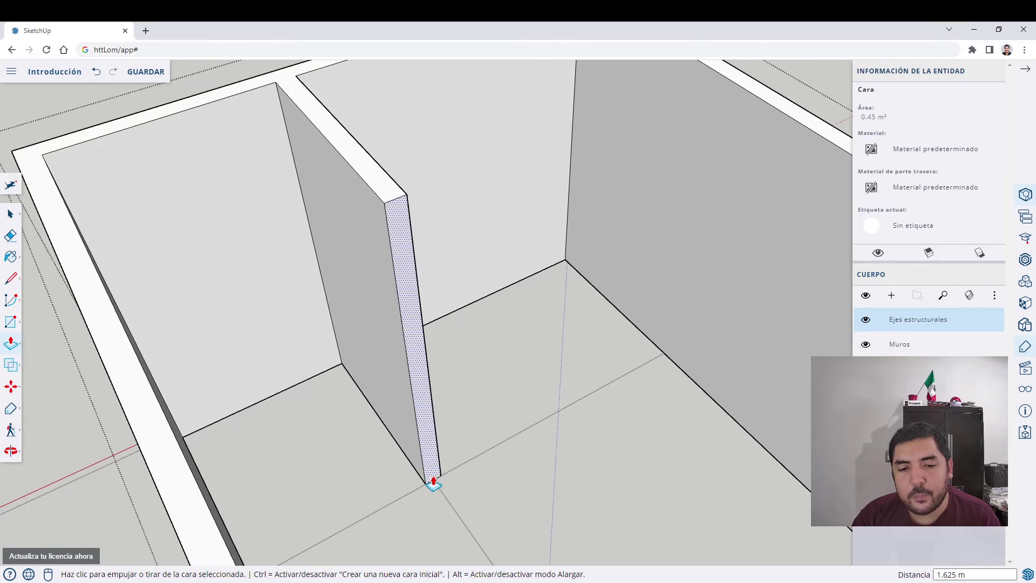
Step: Try extending the interior wall's end face past the crossing axis by about 0.34 m, and undo the extension
{"action": "left_click", "coordinate": [421, 367]}
{"action": "middle_click_drag", "start_coordinate": [451, 405], "coordinate": [549, 434]}
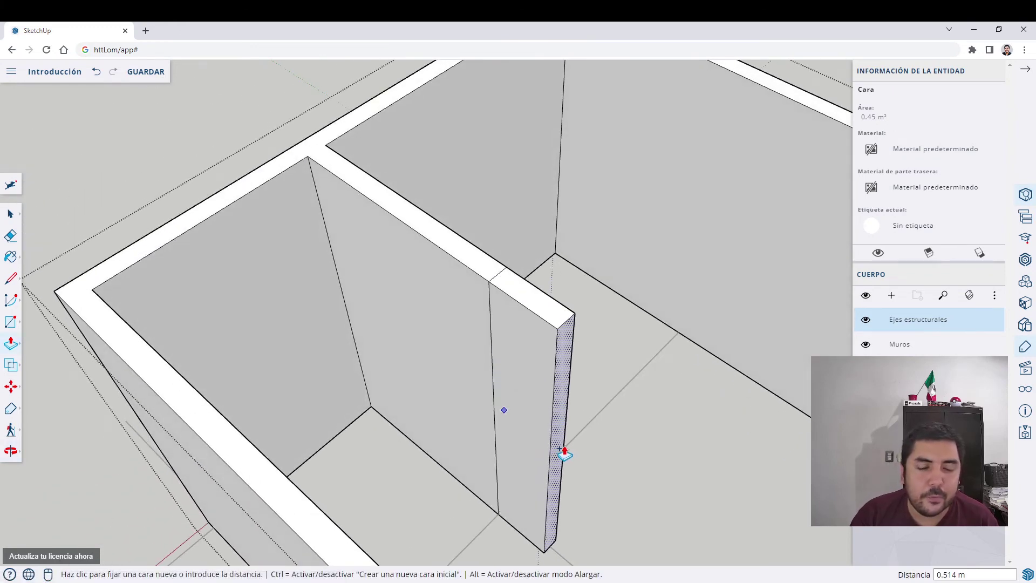
{"action": "key", "text": "space"}
{"action": "key", "text": "p"}
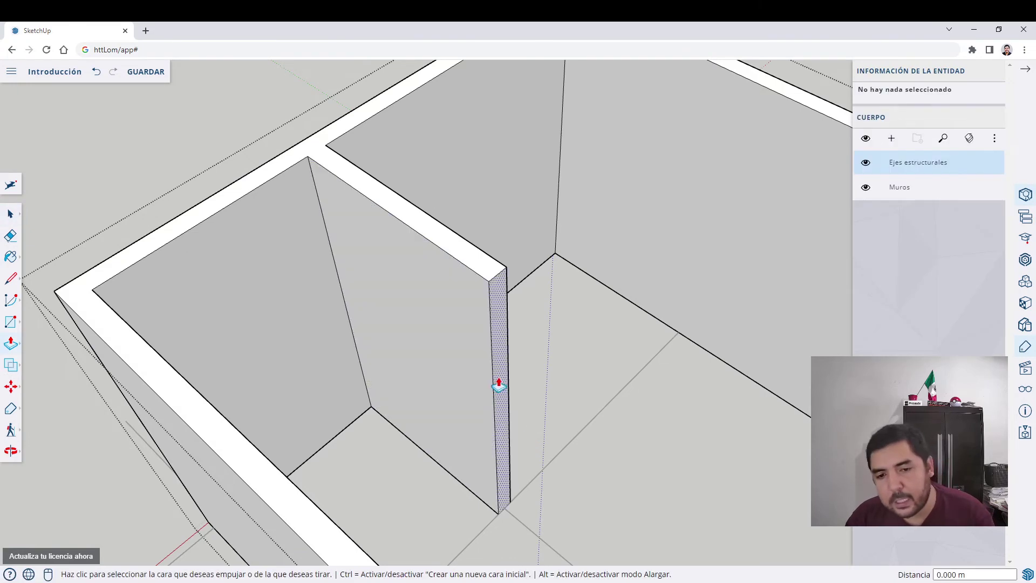
{"action": "left_click", "coordinate": [500, 385]}
{"action": "left_click", "coordinate": [534, 413]}
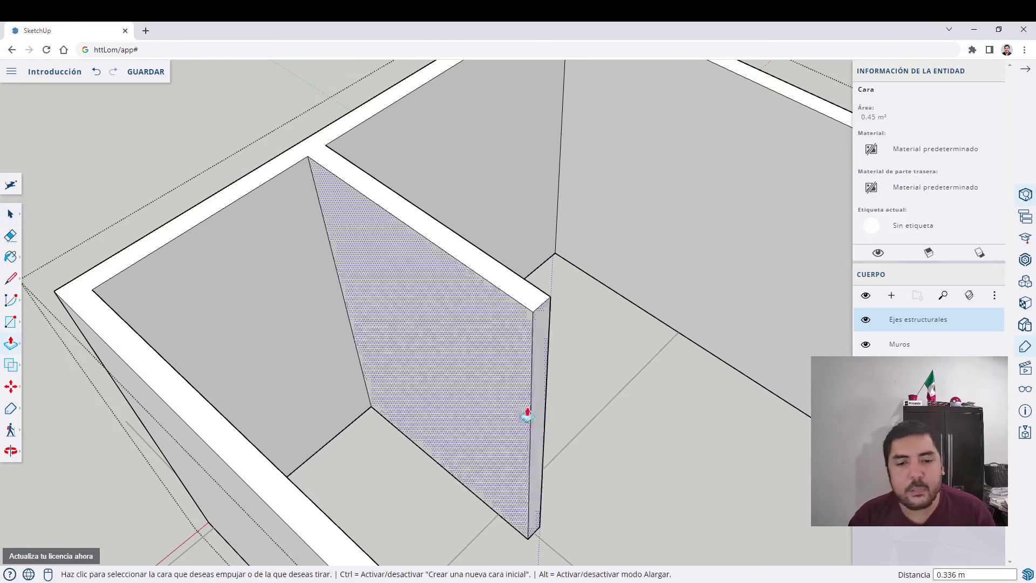
{"action": "key", "text": "ctrl+z"}
{"action": "key", "text": "space"}
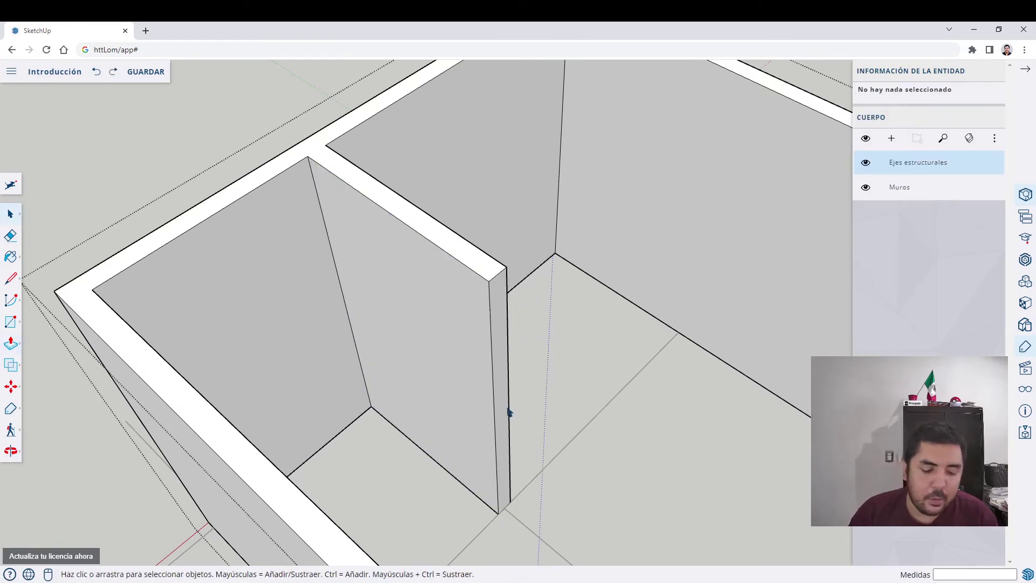
Step: Extrude the interior wall's end face 0.075 m past the axis as a new section, keeping the starting face's edges
{"action": "key", "text": "p"}
{"action": "left_click", "coordinate": [499, 385]}
{"action": "left_click", "coordinate": [500, 381]}
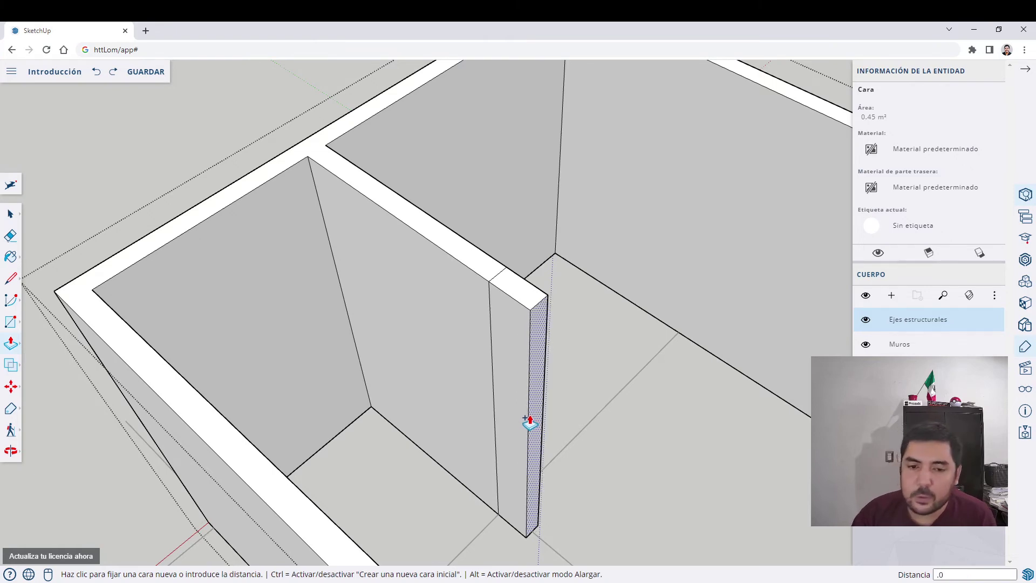
{"action": "type", "text": ".075"}
{"action": "key", "text": "Return"}
Step: Examine the extended end at the axis crossing and select the vertical seam edge on the interior wall's side
{"action": "middle_click_drag", "start_coordinate": [527, 423], "coordinate": [313, 435]}
{"action": "scroll", "coordinate": [303, 428], "scroll_direction": "up", "scroll_amount": 3}
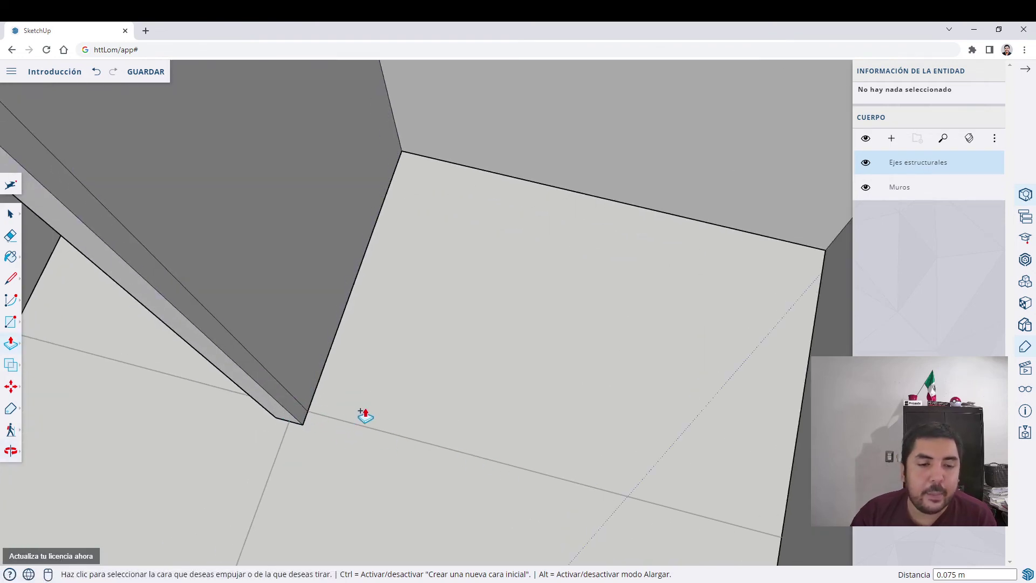
{"action": "scroll", "coordinate": [301, 436], "scroll_direction": "up", "scroll_amount": 4}
{"action": "left_click", "coordinate": [301, 435]}
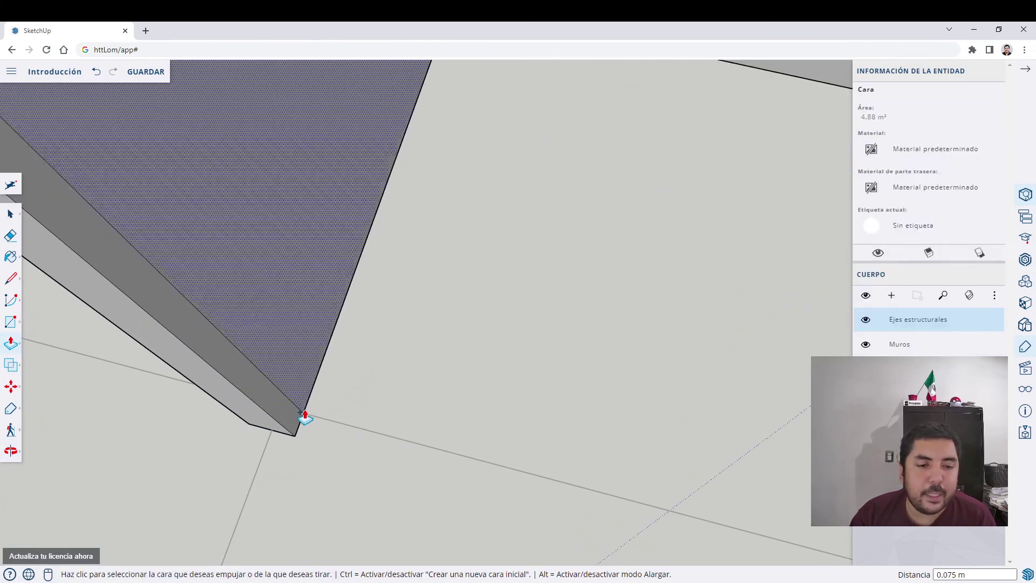
{"action": "scroll", "coordinate": [301, 433], "scroll_direction": "down", "scroll_amount": 4}
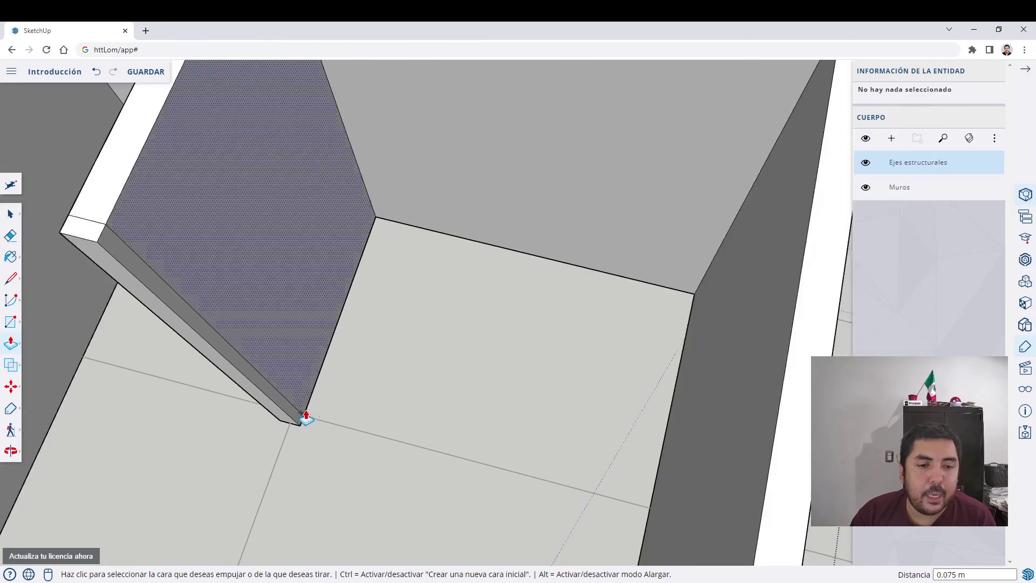
{"action": "key", "text": "space"}
{"action": "mouse_move", "coordinate": [296, 430]}
{"action": "middle_mouse_down"}
{"action": "mouse_move", "coordinate": [139, 469]}
{"action": "mouse_move", "coordinate": [282, 308]}
{"action": "mouse_move", "coordinate": [458, 442]}
{"action": "mouse_move", "coordinate": [402, 422]}
{"action": "middle_mouse_up"}
{"action": "left_click", "coordinate": [288, 303]}
{"action": "left_click", "coordinate": [286, 305]}
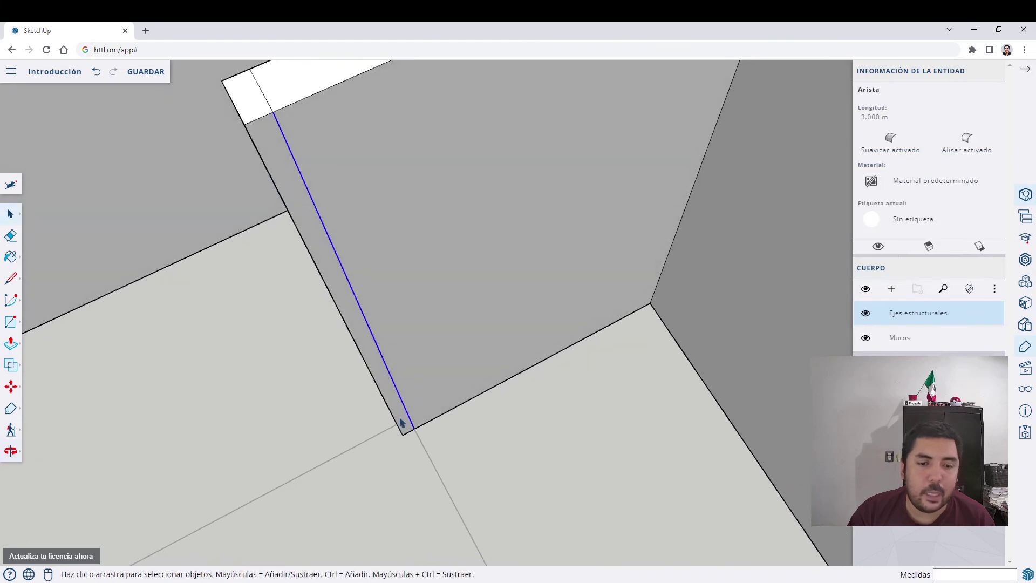
Step: Move the selected vertical seam edge along the interior wall's side so the end strip matches the 0.15 m wall thickness
{"action": "key", "text": "m"}
{"action": "left_click", "coordinate": [414, 430]}
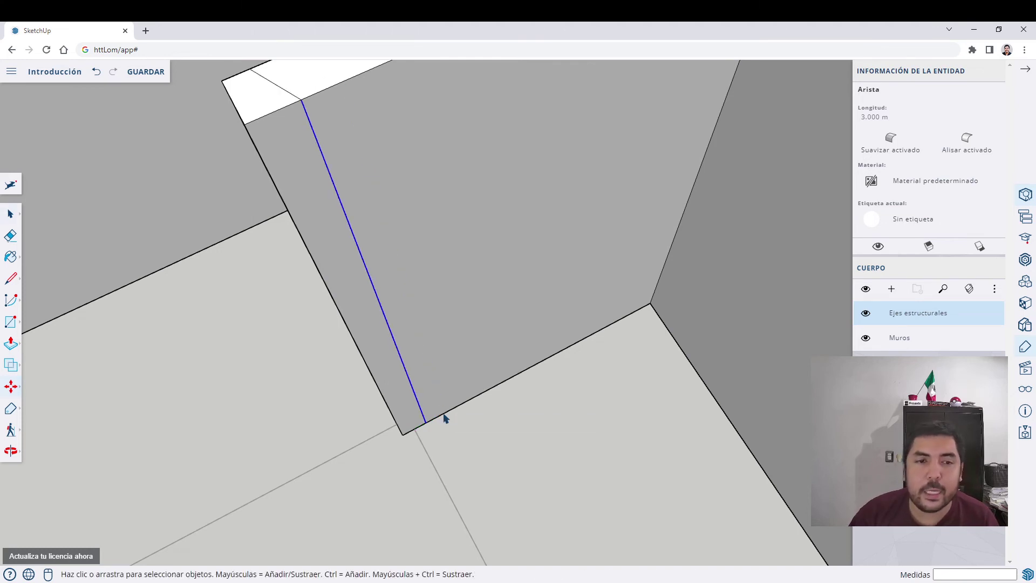
{"action": "scroll", "coordinate": [443, 418], "scroll_direction": "down", "scroll_amount": 5}
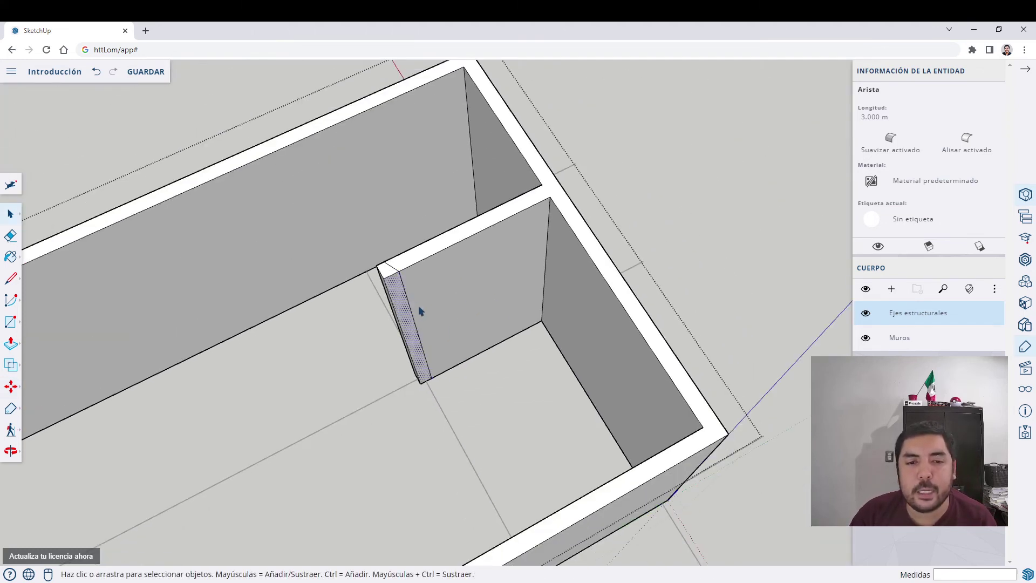
Step: Try extruding the strip at the interior wall's end sideways by about 0.82 m, and undo the extrusion
{"action": "key", "text": "p"}
{"action": "left_click", "coordinate": [415, 326]}
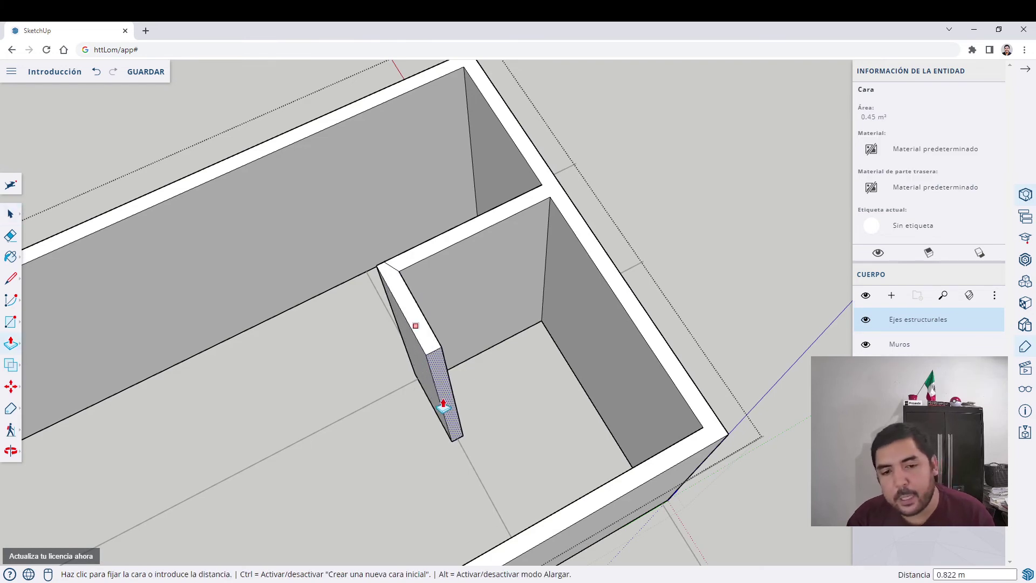
{"action": "key", "text": "ctrl+z"}
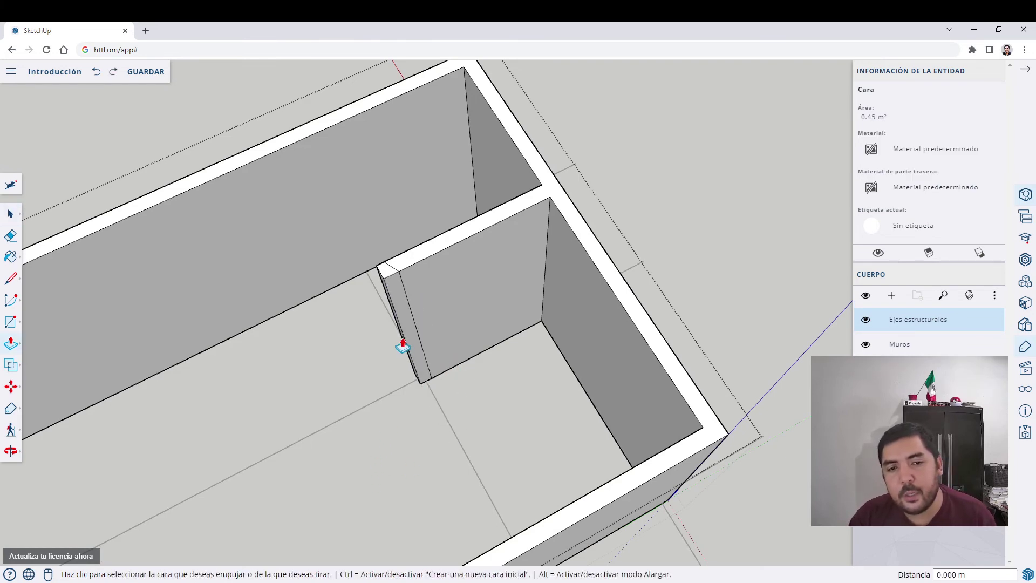
{"action": "scroll", "coordinate": [412, 328], "scroll_direction": "up", "scroll_amount": 3}
{"action": "key", "text": "space"}
Step: Erase the leftover seam edges across the top of the interior wall's end and down its side opposite the strip
{"action": "middle_click_drag", "start_coordinate": [411, 328], "coordinate": [457, 295]}
{"action": "scroll", "coordinate": [478, 280], "scroll_direction": "up", "scroll_amount": 2}
{"action": "scroll", "coordinate": [437, 362], "scroll_direction": "down", "scroll_amount": 5}
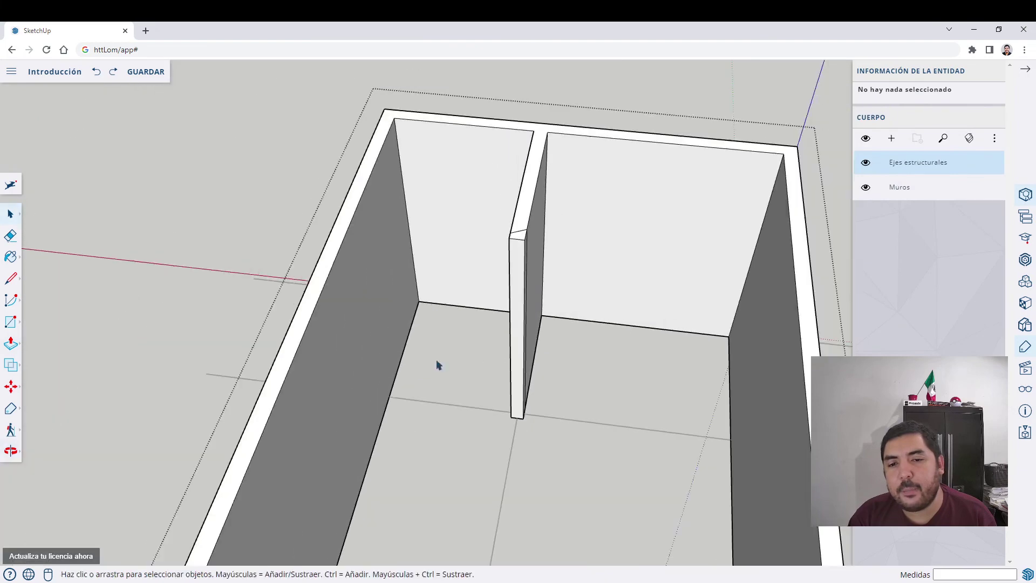
{"action": "middle_click_drag", "start_coordinate": [437, 363], "coordinate": [502, 312]}
{"action": "scroll", "coordinate": [468, 325], "scroll_direction": "up", "scroll_amount": 4}
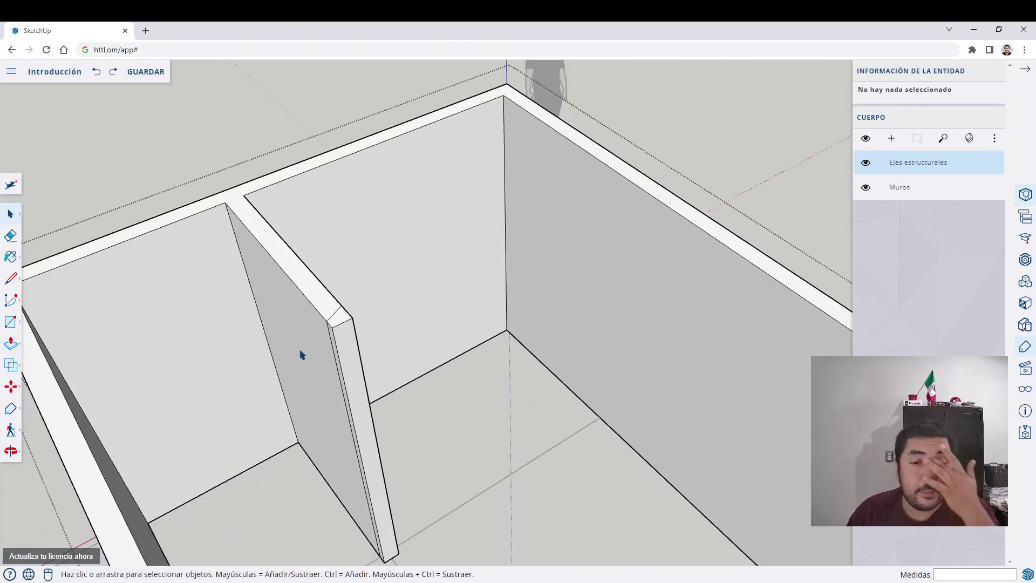
{"action": "scroll", "coordinate": [348, 305], "scroll_direction": "up", "scroll_amount": 4}
{"action": "key", "text": "e"}
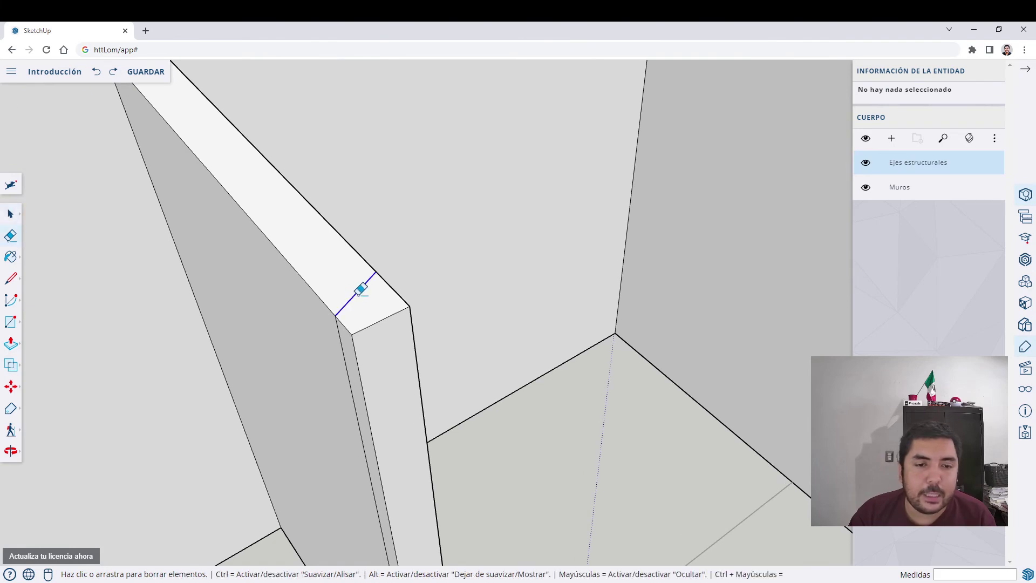
{"action": "left_click_drag", "start_coordinate": [358, 296], "coordinate": [355, 296]}
{"action": "middle_click_drag", "start_coordinate": [335, 379], "coordinate": [399, 352]}
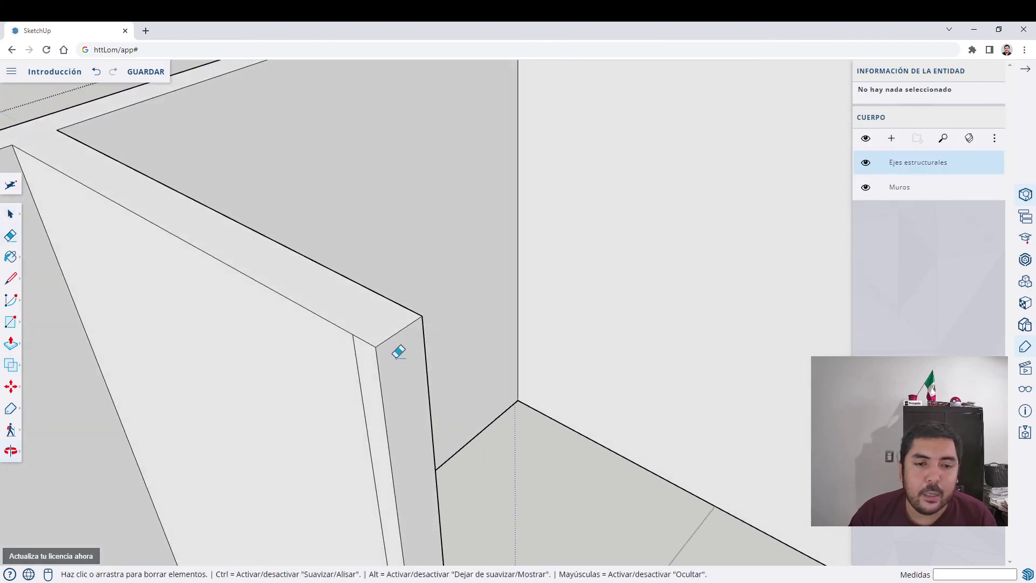
{"action": "left_click", "coordinate": [355, 364]}
Step: Erase the diagonal seam edge across the underside of the interior wall near its free end
{"action": "scroll", "coordinate": [383, 382], "scroll_direction": "down", "scroll_amount": 8}
{"action": "mouse_move", "coordinate": [400, 520]}
{"action": "middle_mouse_down"}
{"action": "mouse_move", "coordinate": [398, 530]}
{"action": "mouse_move", "coordinate": [412, 271]}
{"action": "mouse_move", "coordinate": [455, 150]}
{"action": "mouse_move", "coordinate": [427, 201]}
{"action": "middle_mouse_up"}
{"action": "scroll", "coordinate": [435, 253], "scroll_direction": "up", "scroll_amount": 3}
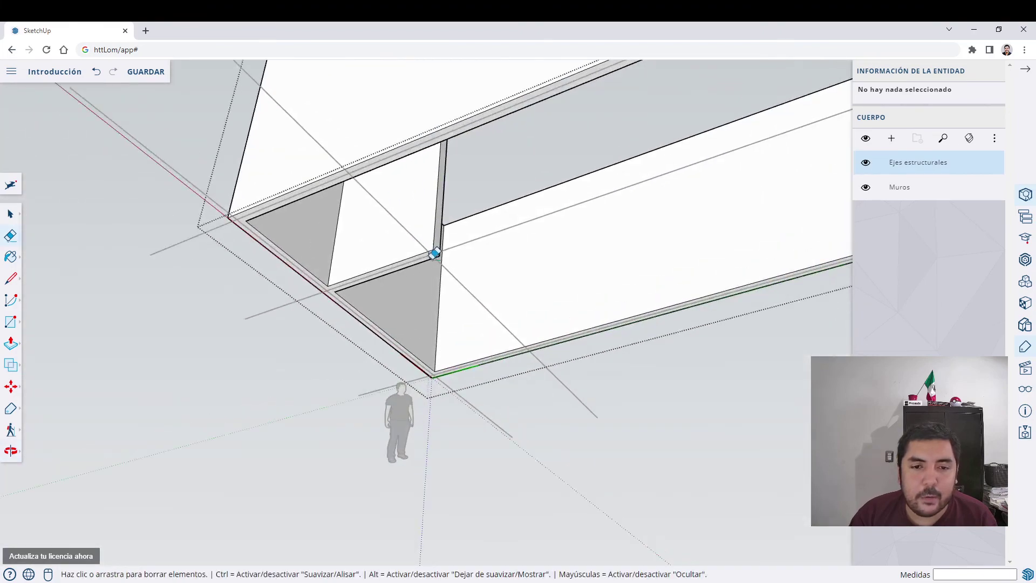
{"action": "scroll", "coordinate": [435, 253], "scroll_direction": "up", "scroll_amount": 4}
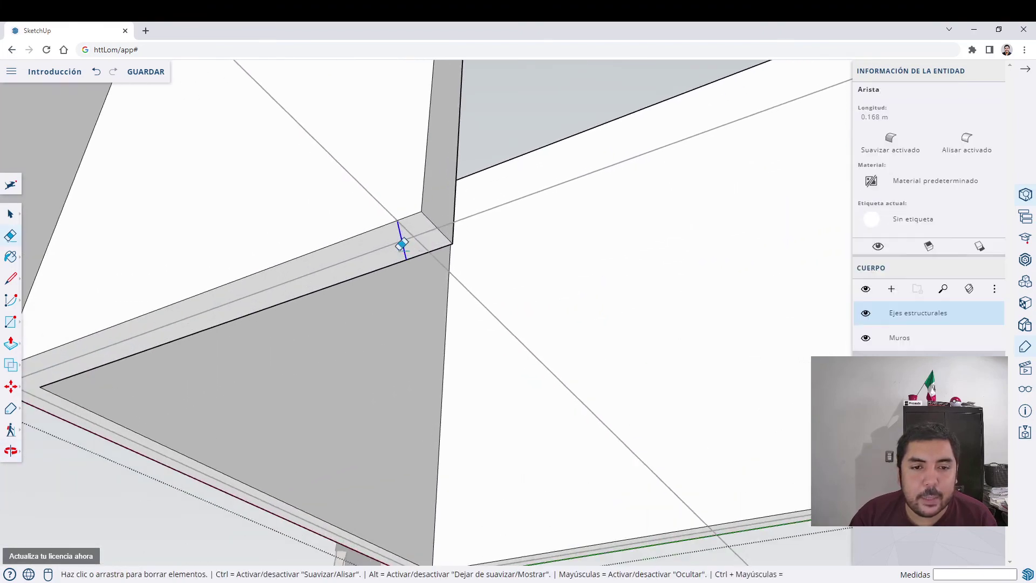
{"action": "scroll", "coordinate": [408, 246], "scroll_direction": "down", "scroll_amount": 8}
{"action": "mouse_move", "coordinate": [407, 238]}
{"action": "middle_mouse_down"}
{"action": "mouse_move", "coordinate": [358, 532]}
{"action": "mouse_move", "coordinate": [396, 418]}
{"action": "mouse_move", "coordinate": [259, 370]}
{"action": "mouse_move", "coordinate": [423, 395]}
{"action": "mouse_move", "coordinate": [285, 471]}
{"action": "mouse_move", "coordinate": [314, 348]}
{"action": "middle_mouse_up"}
{"action": "scroll", "coordinate": [346, 329], "scroll_direction": "up", "scroll_amount": 6}
{"action": "key", "text": "space"}
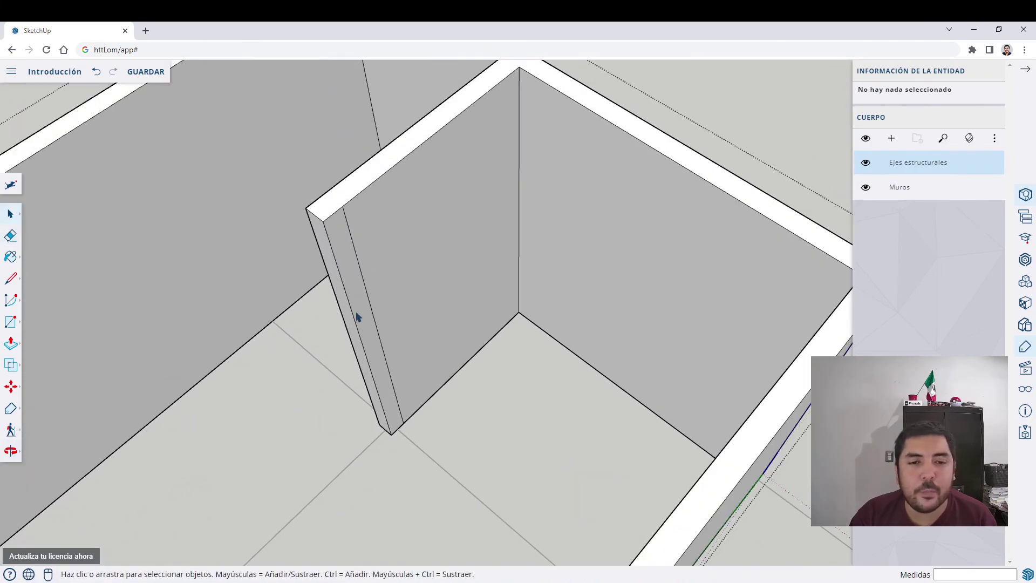
Step: Extrude the strip at the interior wall's end 2.5 m to meet the inner face of the outer wall
{"action": "left_click", "coordinate": [374, 338]}
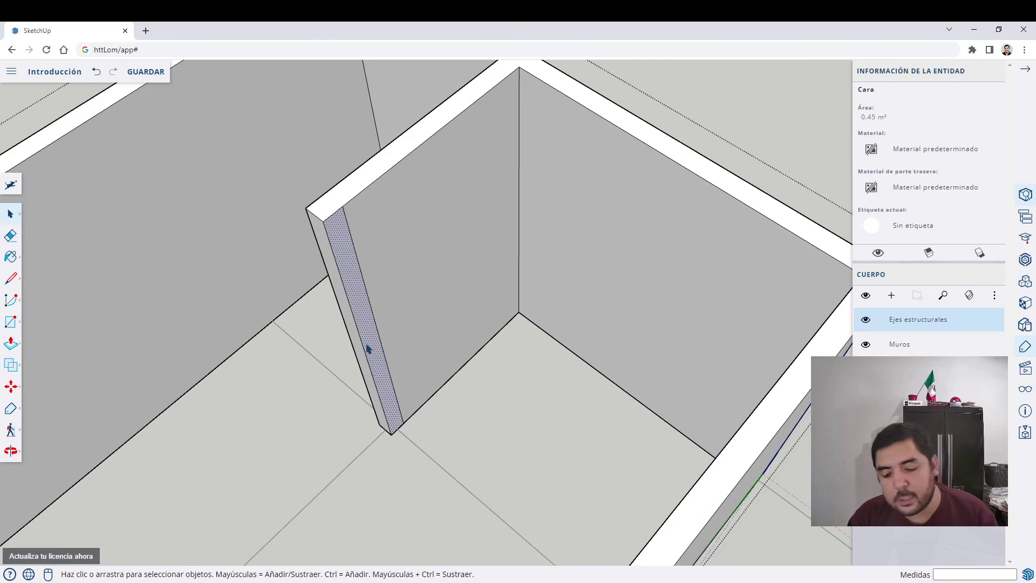
{"action": "left_click", "coordinate": [358, 318]}
{"action": "middle_click_drag", "start_coordinate": [370, 317], "coordinate": [562, 303]}
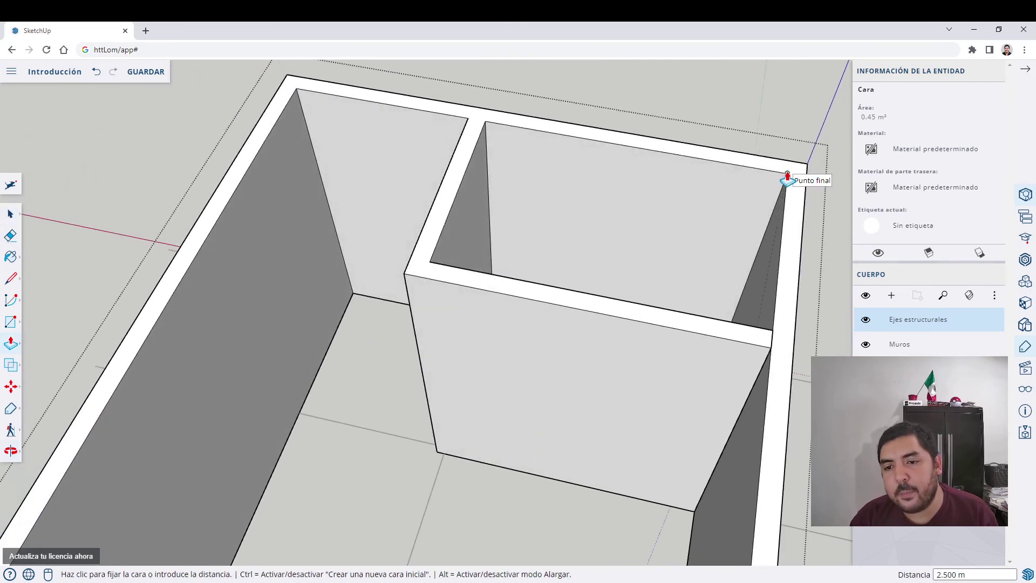
{"action": "left_click", "coordinate": [776, 199]}
Step: Erase the top edge separating the new interior wall from the outer wall at their junction
{"action": "middle_click_drag", "start_coordinate": [648, 464], "coordinate": [529, 510]}
{"action": "scroll", "coordinate": [527, 423], "scroll_direction": "up", "scroll_amount": 5}
{"action": "mouse_move", "coordinate": [502, 356]}
{"action": "middle_mouse_down"}
{"action": "mouse_move", "coordinate": [493, 342]}
{"action": "mouse_move", "coordinate": [183, 388]}
{"action": "mouse_move", "coordinate": [566, 279]}
{"action": "middle_mouse_up"}
{"action": "scroll", "coordinate": [549, 294], "scroll_direction": "down", "scroll_amount": 4}
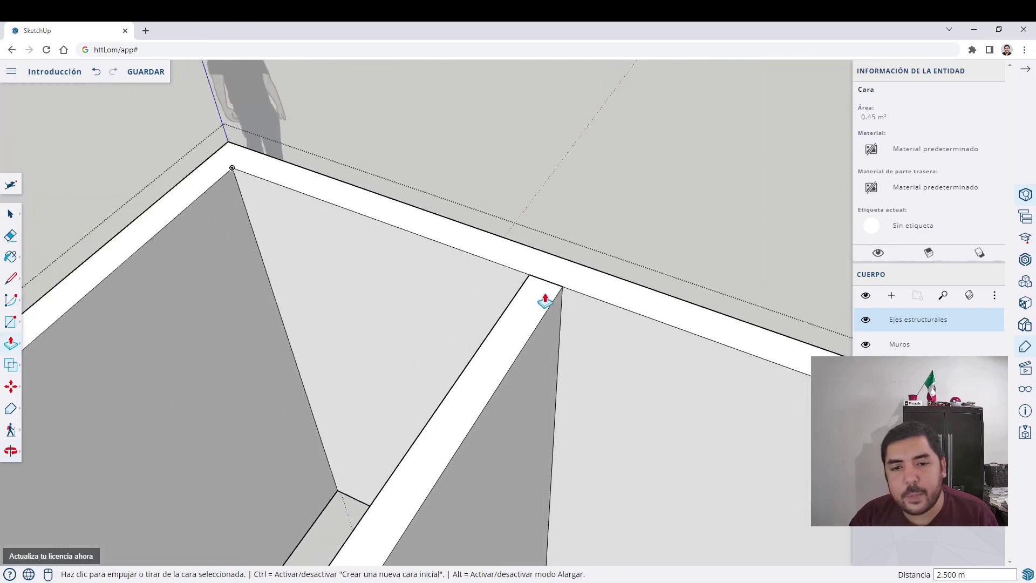
{"action": "key", "text": "e"}
{"action": "scroll", "coordinate": [544, 278], "scroll_direction": "up", "scroll_amount": 3}
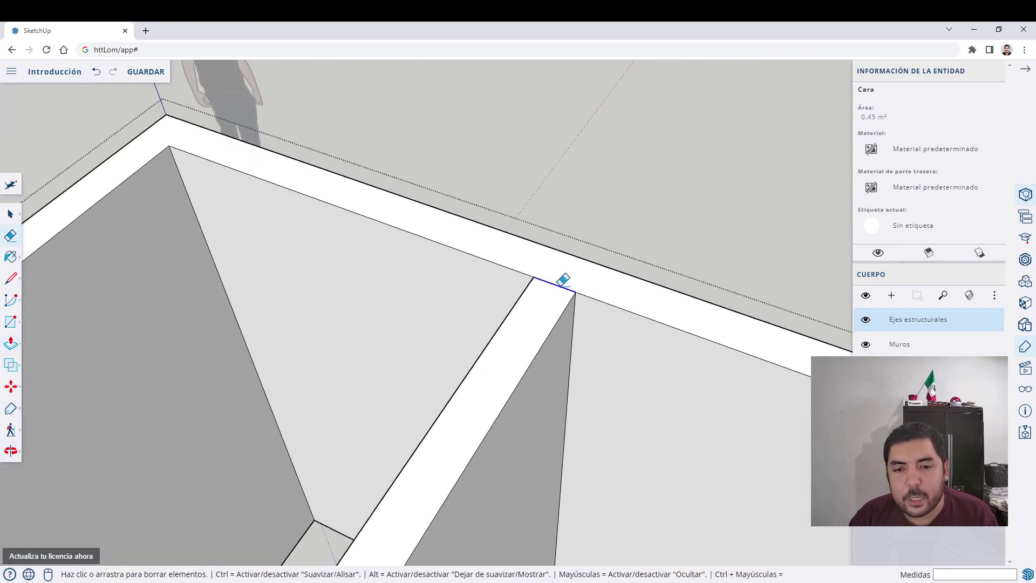
{"action": "scroll", "coordinate": [559, 279], "scroll_direction": "down", "scroll_amount": 5}
{"action": "scroll", "coordinate": [532, 338], "scroll_direction": "down", "scroll_amount": 3}
{"action": "middle_click_drag", "start_coordinate": [532, 337], "coordinate": [410, 334]}
Step: Erase the underside edge separating the new interior wall from the outer wall at their junction
{"action": "scroll", "coordinate": [448, 311], "scroll_direction": "up", "scroll_amount": 2}
{"action": "middle_click_drag", "start_coordinate": [440, 496], "coordinate": [410, 268]}
{"action": "scroll", "coordinate": [388, 335], "scroll_direction": "up", "scroll_amount": 5}
{"action": "key", "text": "e"}
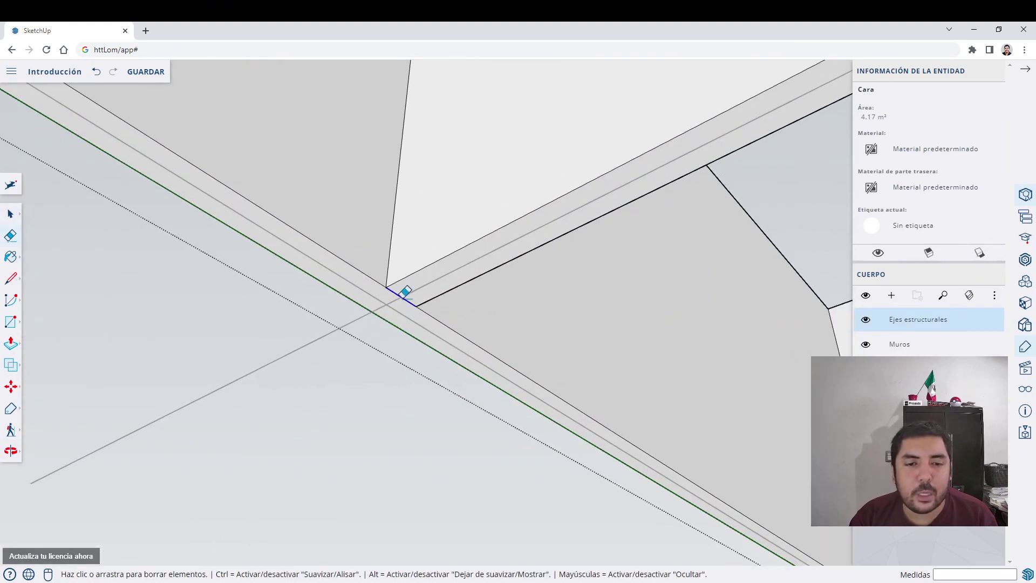
{"action": "key", "text": "space"}
Step: Examine the enclosed corner room and the overall wall layout against the structural axes from several angles
{"action": "scroll", "coordinate": [411, 313], "scroll_direction": "down", "scroll_amount": 6}
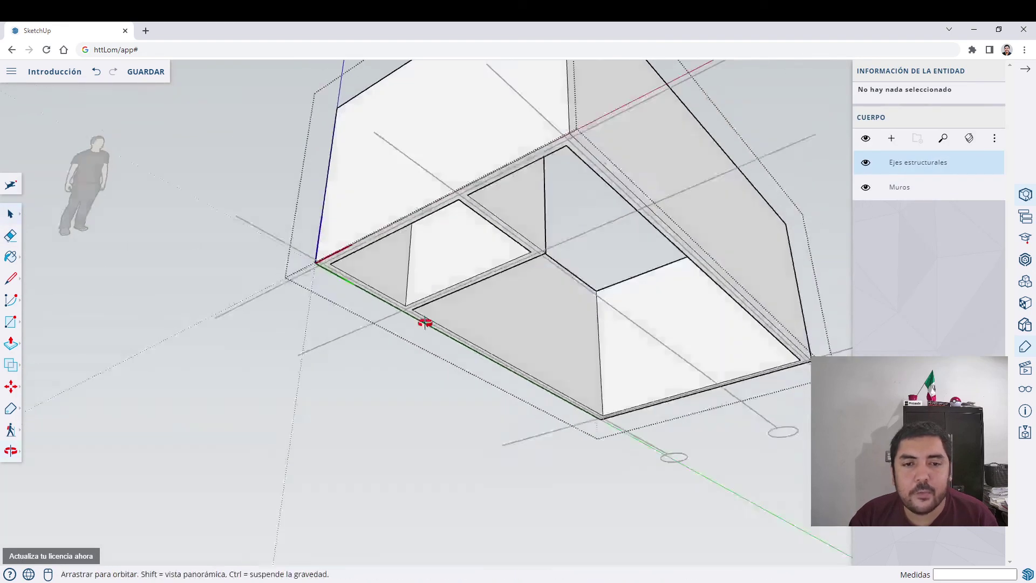
{"action": "mouse_move", "coordinate": [424, 319]}
{"action": "middle_mouse_down"}
{"action": "mouse_move", "coordinate": [449, 397]}
{"action": "mouse_move", "coordinate": [440, 487]}
{"action": "mouse_move", "coordinate": [532, 439]}
{"action": "mouse_move", "coordinate": [479, 455]}
{"action": "mouse_move", "coordinate": [513, 442]}
{"action": "middle_mouse_up"}
{"action": "middle_click_drag", "start_coordinate": [482, 315], "coordinate": [394, 342]}
{"action": "scroll", "coordinate": [432, 324], "scroll_direction": "up", "scroll_amount": 5}
{"action": "middle_click_drag", "start_coordinate": [468, 307], "coordinate": [484, 389]}
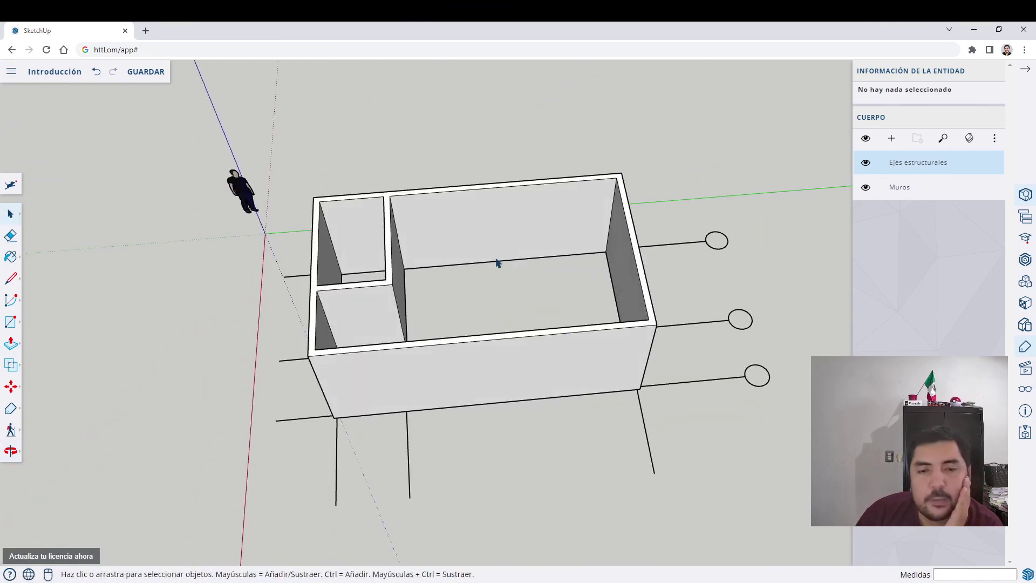
{"action": "middle_click_drag", "start_coordinate": [497, 262], "coordinate": [655, 300]}
{"action": "mouse_move", "coordinate": [488, 335]}
{"action": "middle_mouse_down"}
{"action": "mouse_move", "coordinate": [478, 293]}
{"action": "mouse_move", "coordinate": [640, 138]}
{"action": "mouse_move", "coordinate": [650, 198]}
{"action": "middle_mouse_up"}
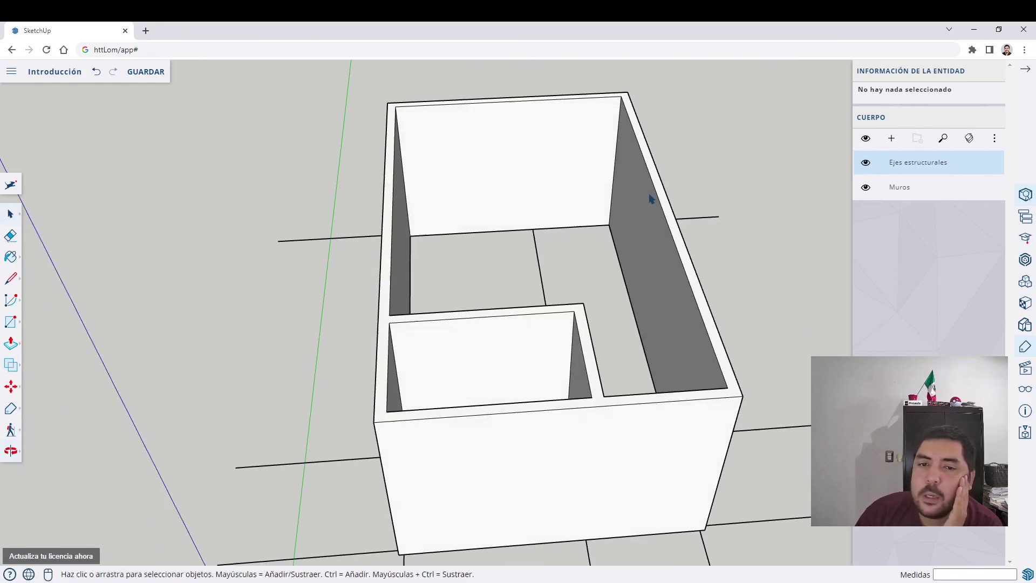
{"action": "middle_click_drag", "start_coordinate": [417, 165], "coordinate": [522, 485]}
{"action": "middle_click_drag", "start_coordinate": [460, 427], "coordinate": [378, 356]}
{"action": "mouse_move", "coordinate": [331, 582]}
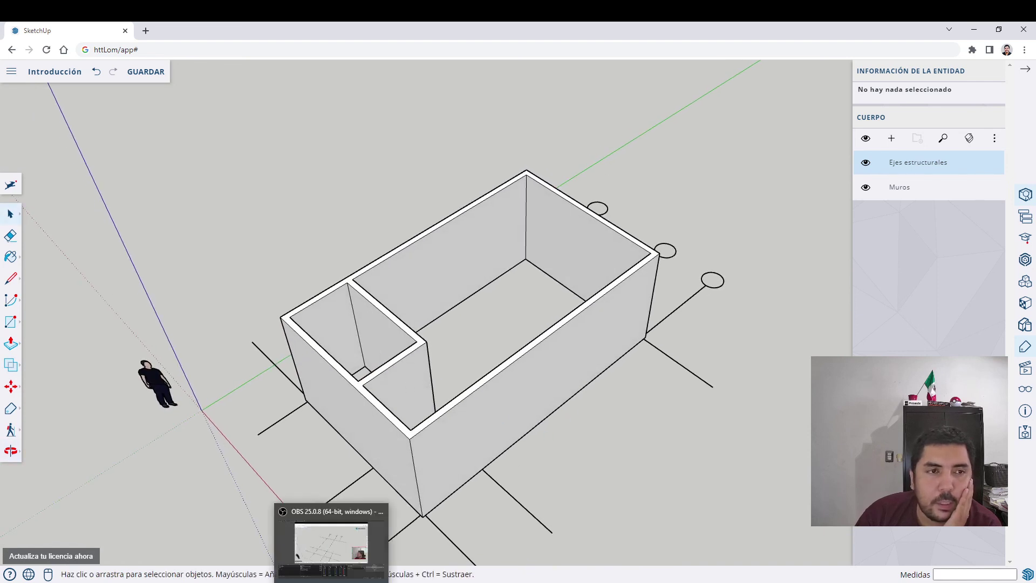